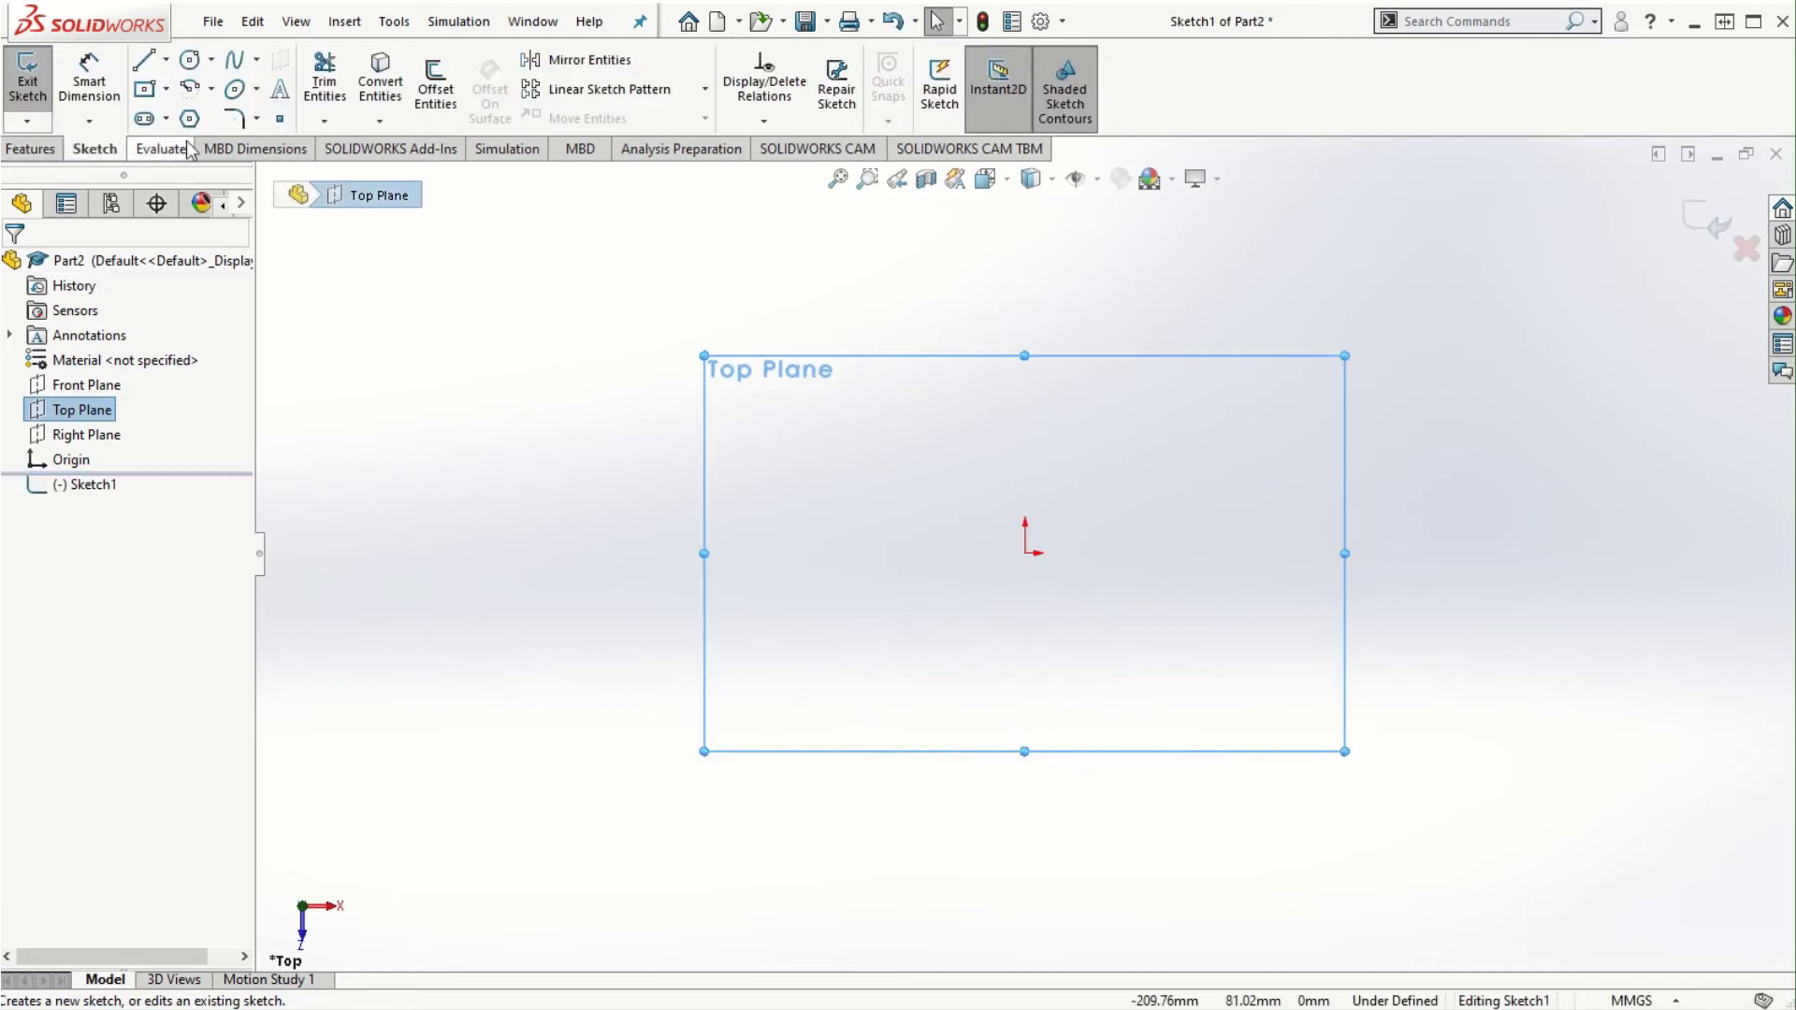
# - Sketch a center rectangle about 116 by 83 mm, centred on the origin of the Top Plane sketch
pyautogui.click(145, 90)
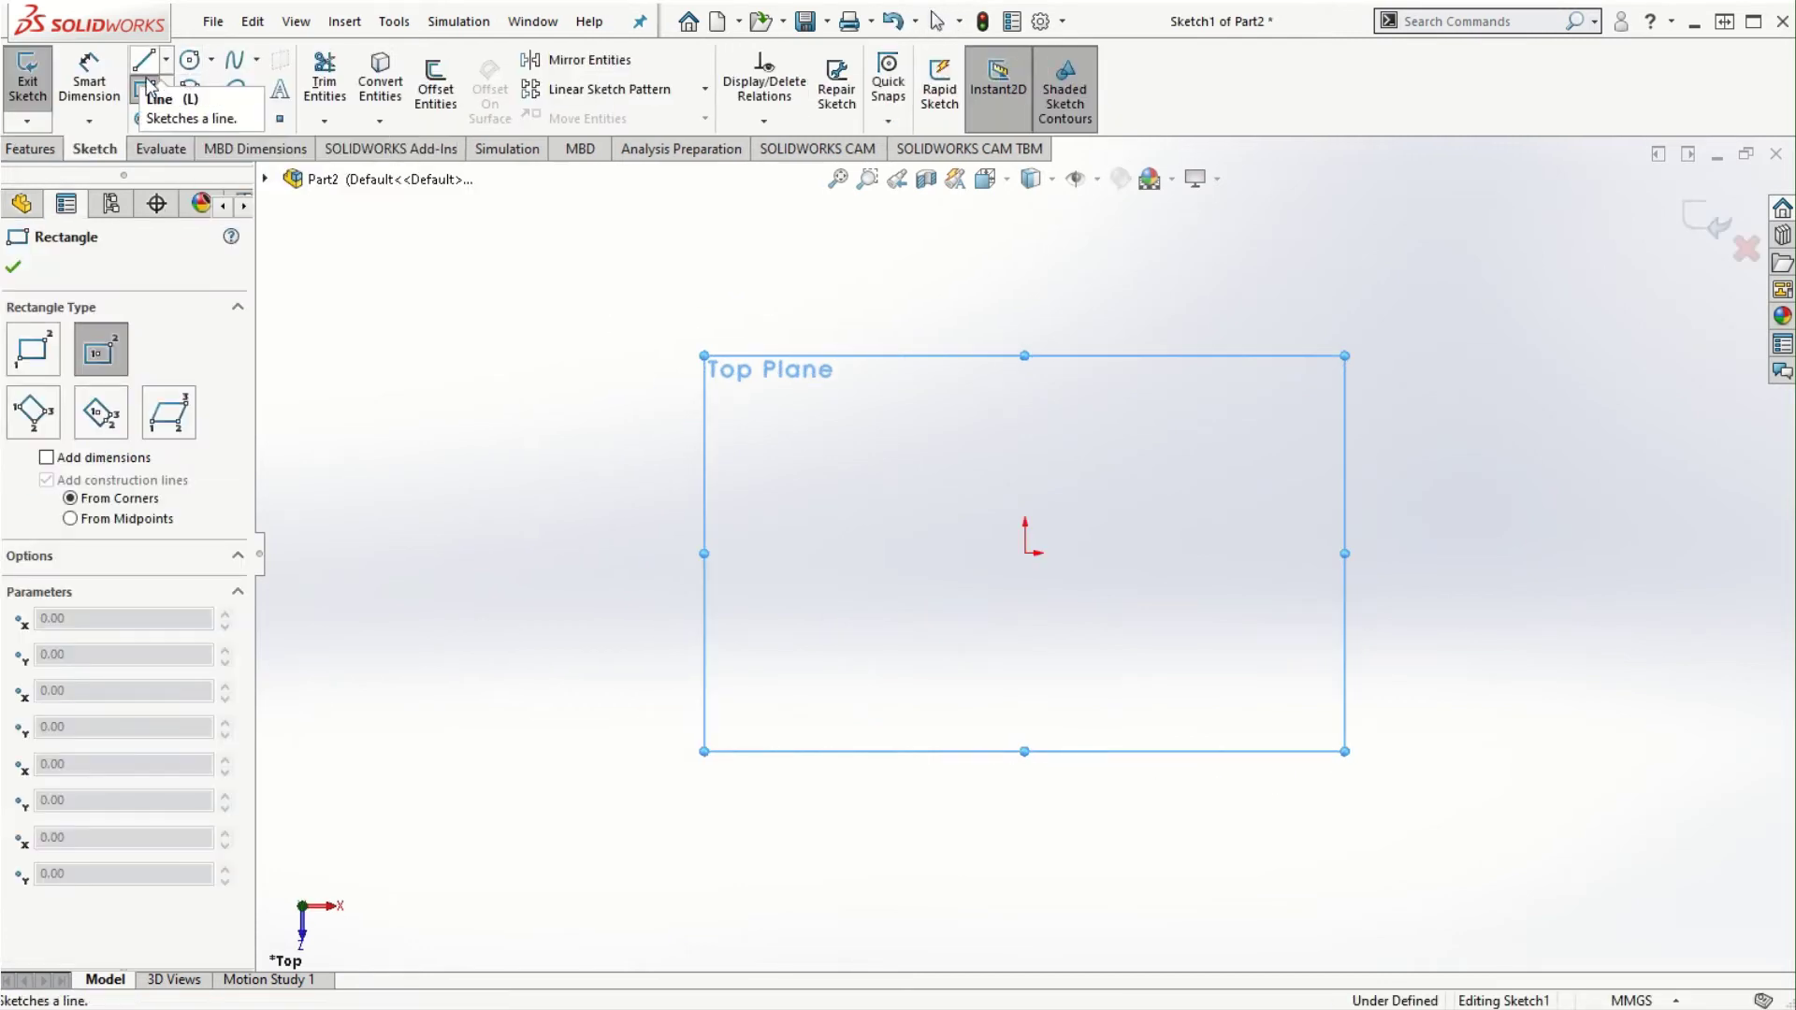
pyautogui.click(1025, 553)
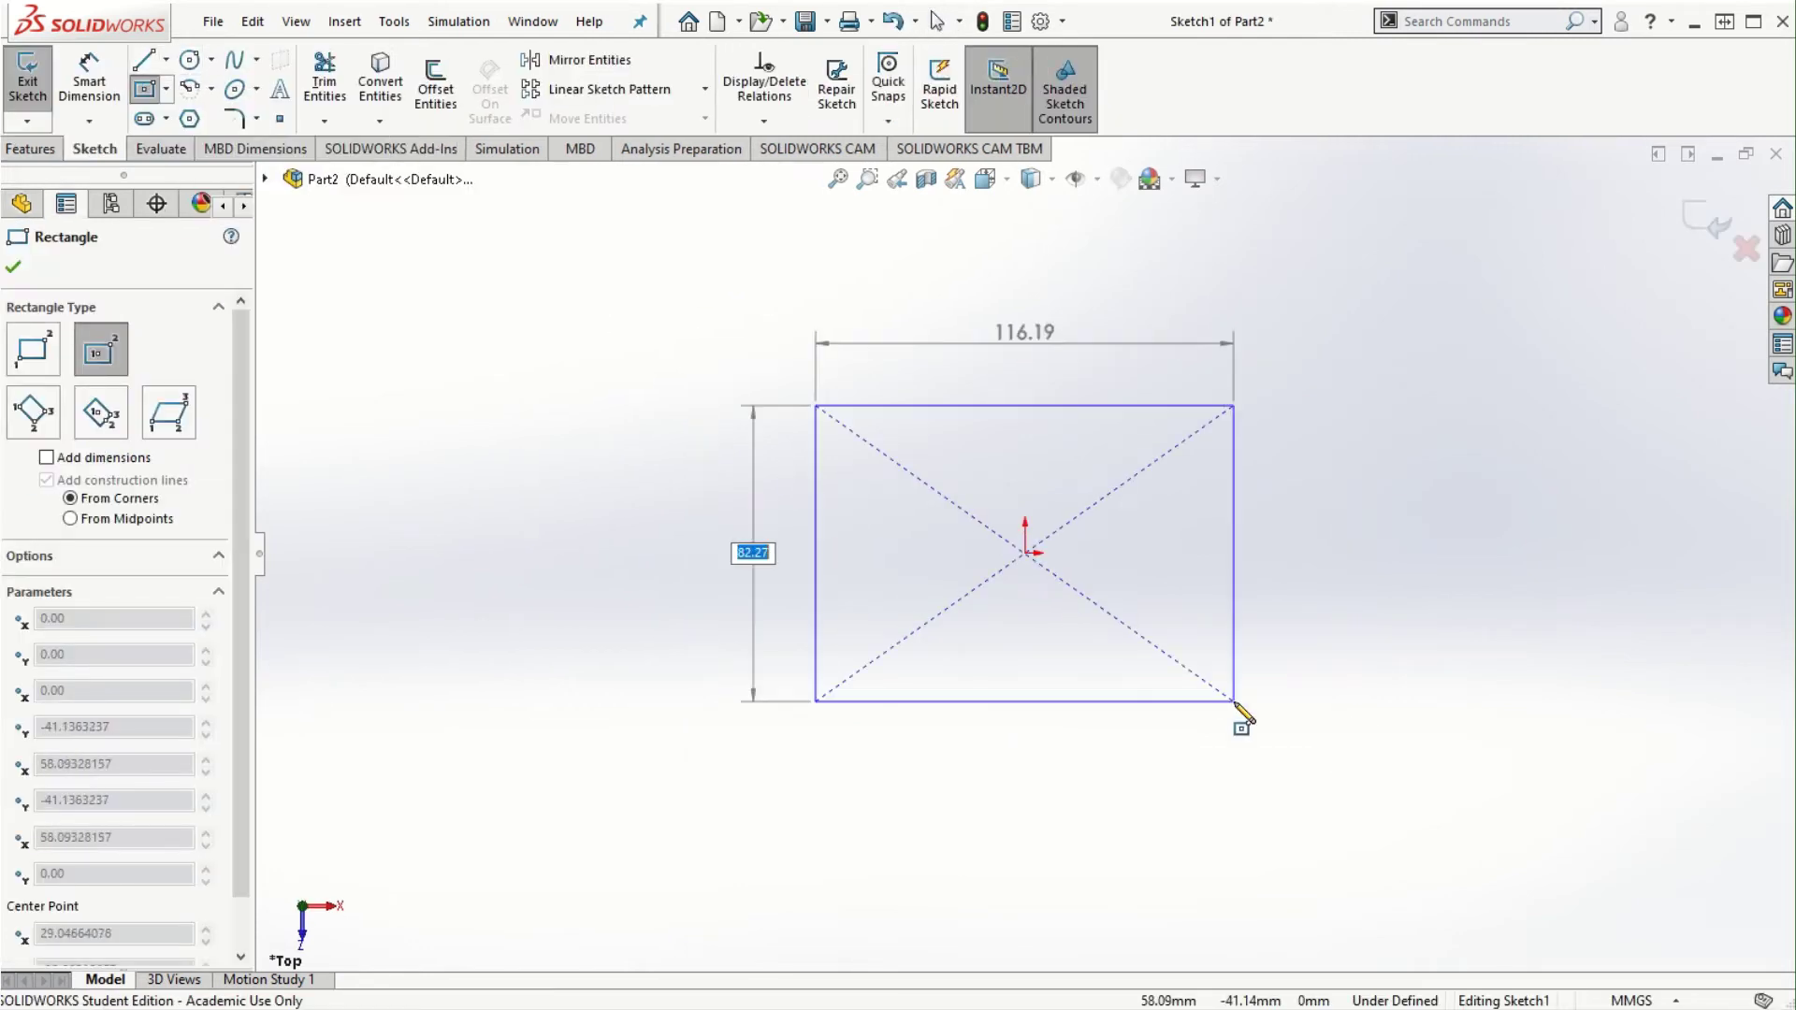
pyautogui.click(1232, 701)
# - Dimension the rectangle's vertical side and horizontal side to 30 mm each
pyautogui.moveTo(1475, 681); pyautogui.dragTo(1517, 554, button='right')
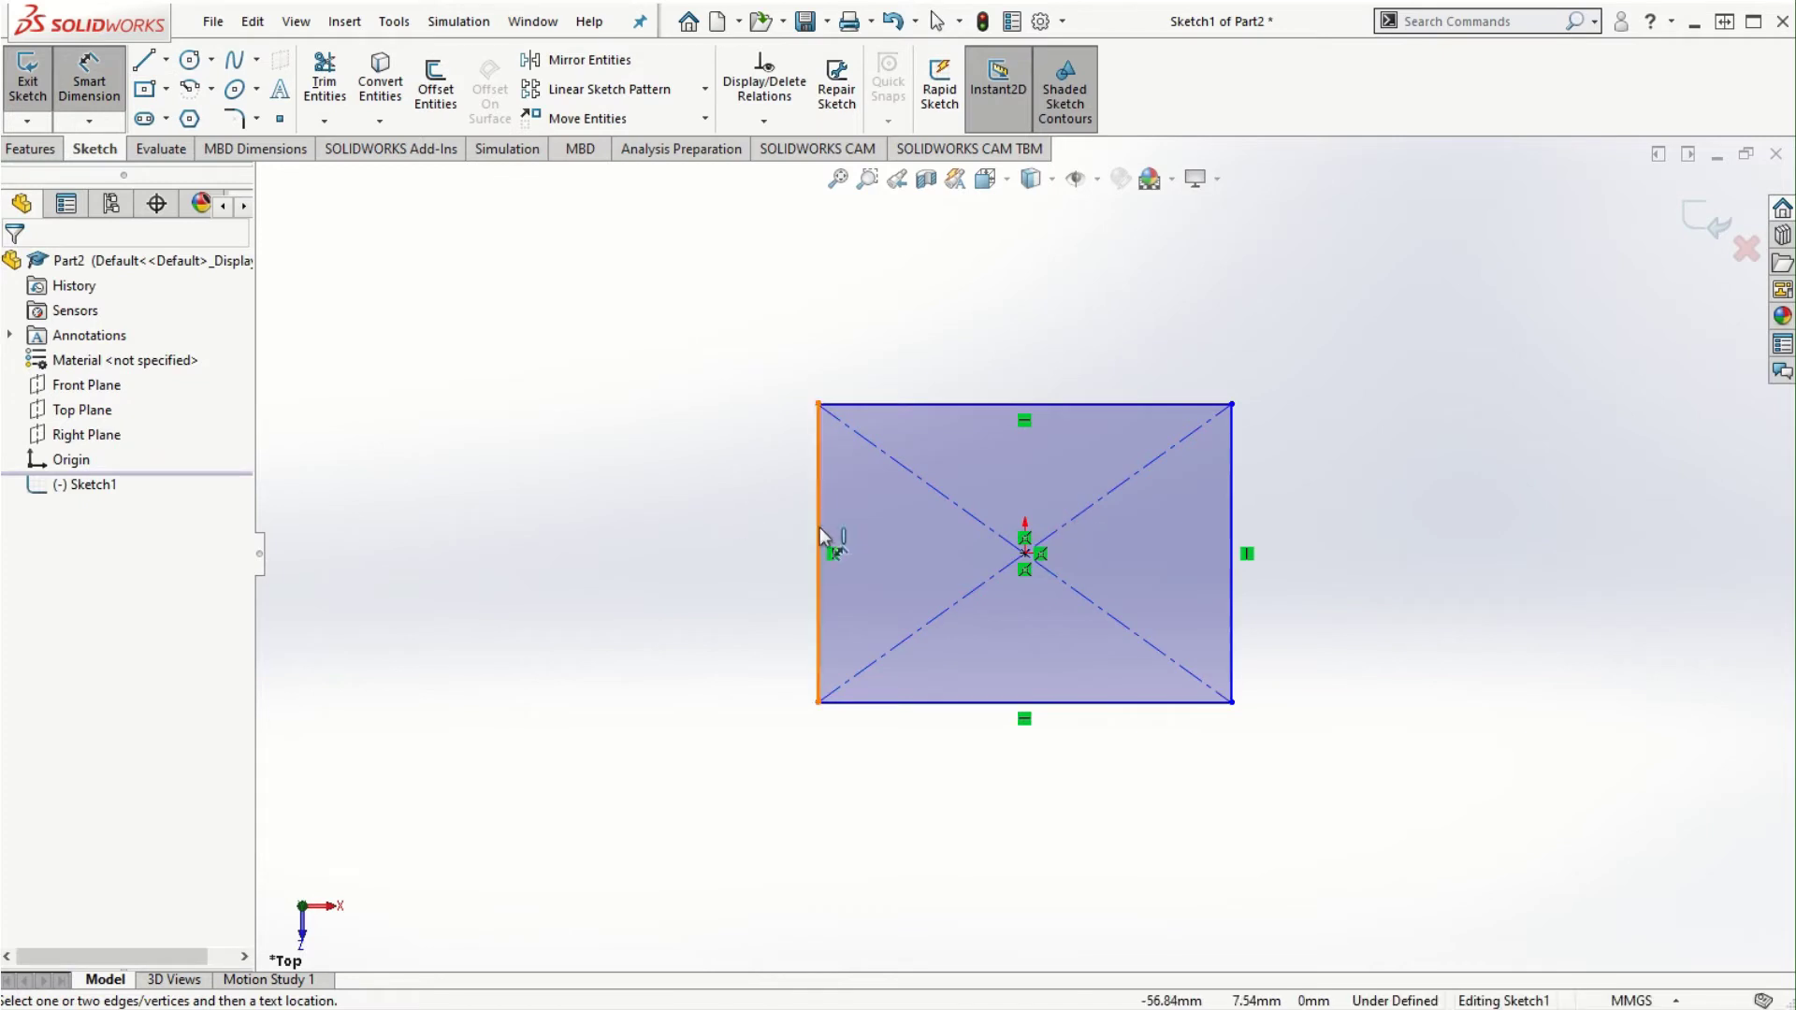
pyautogui.click(820, 547)
pyautogui.click(772, 531)
pyautogui.write('30')
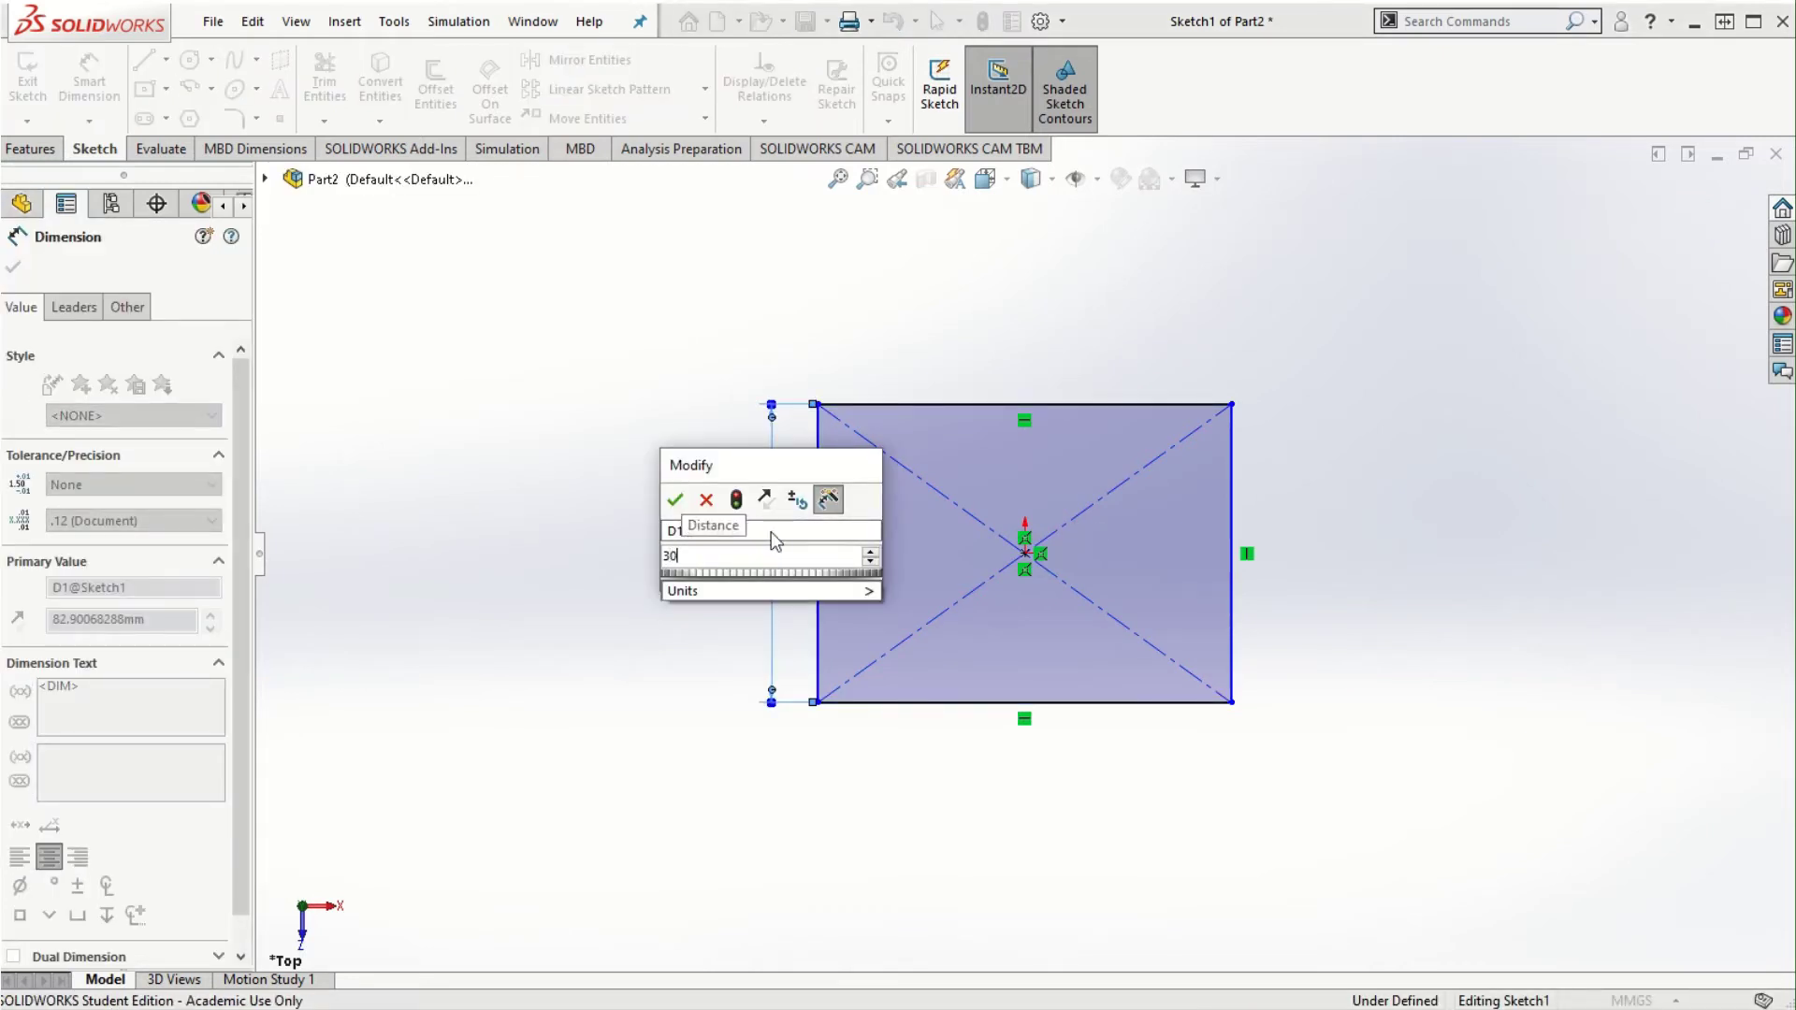
pyautogui.press('Return')
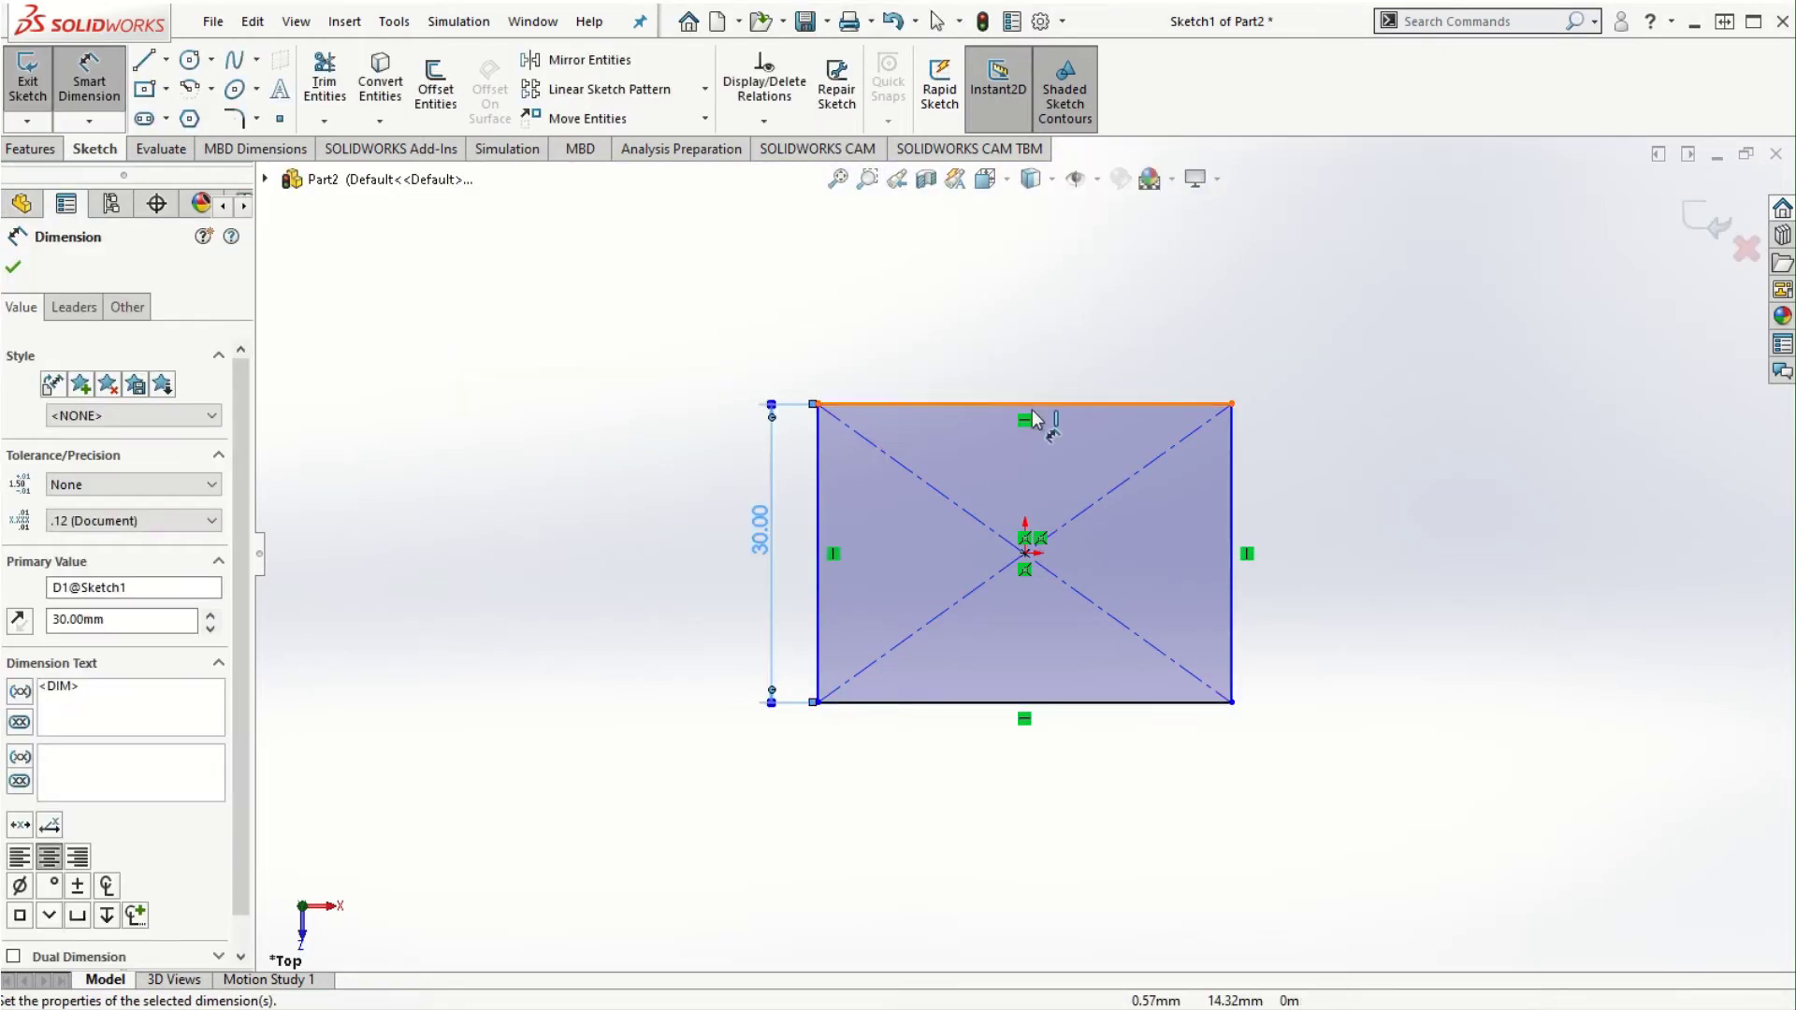
pyautogui.click(1033, 404)
pyautogui.click(1031, 373)
pyautogui.write('3')
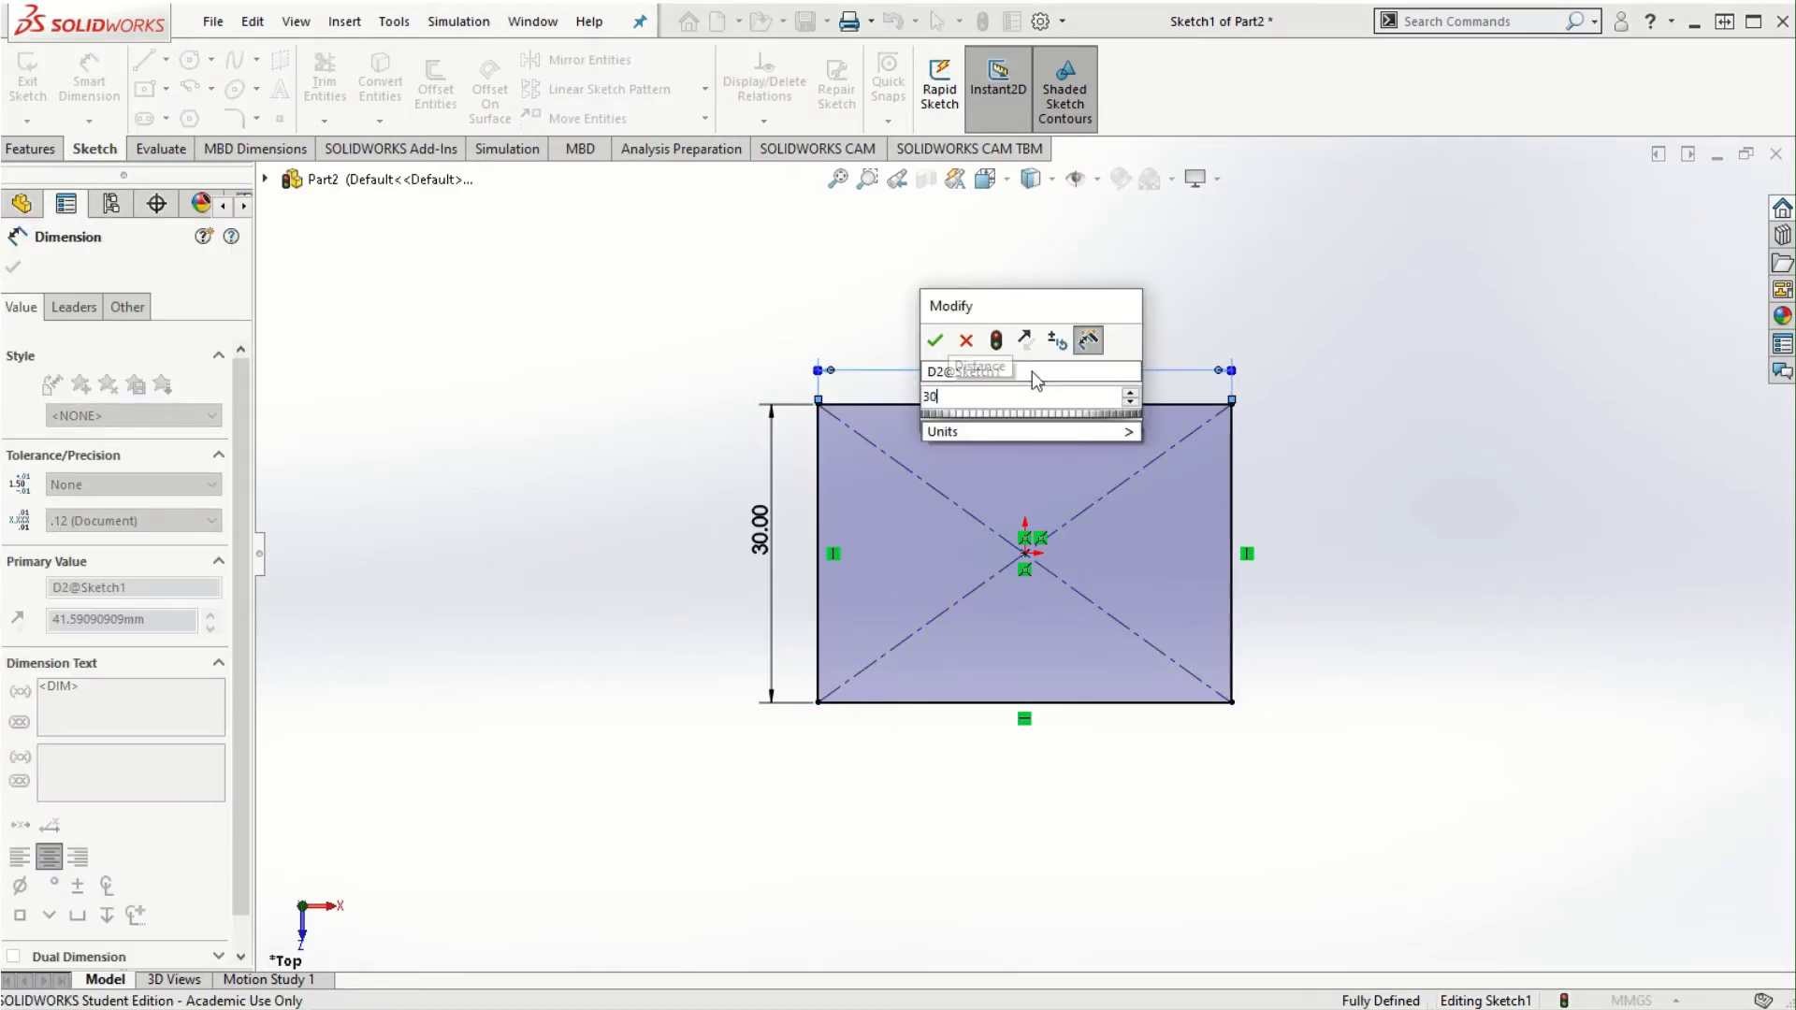
pyautogui.write('0')
pyautogui.press('Return')
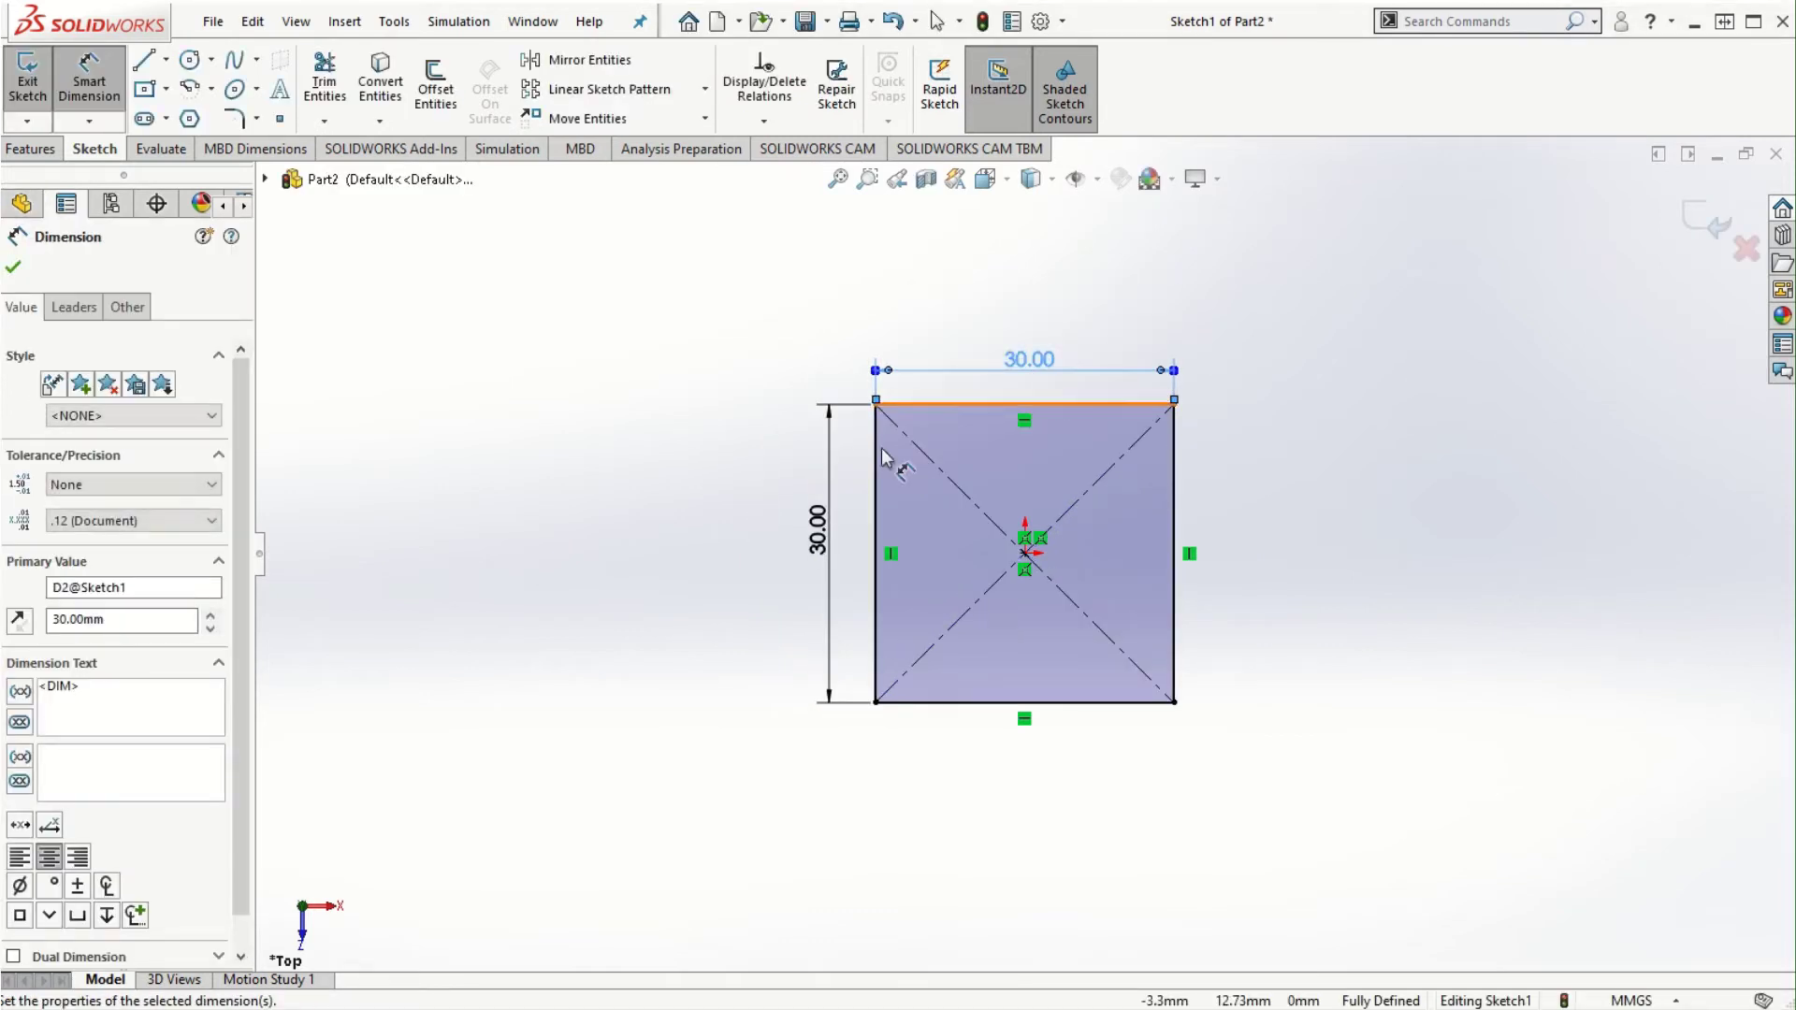
pyautogui.click(14, 272)
# - Extrude the square sketch as a boss with a blind depth of 50 mm
pyautogui.click(31, 149)
pyautogui.click(35, 82)
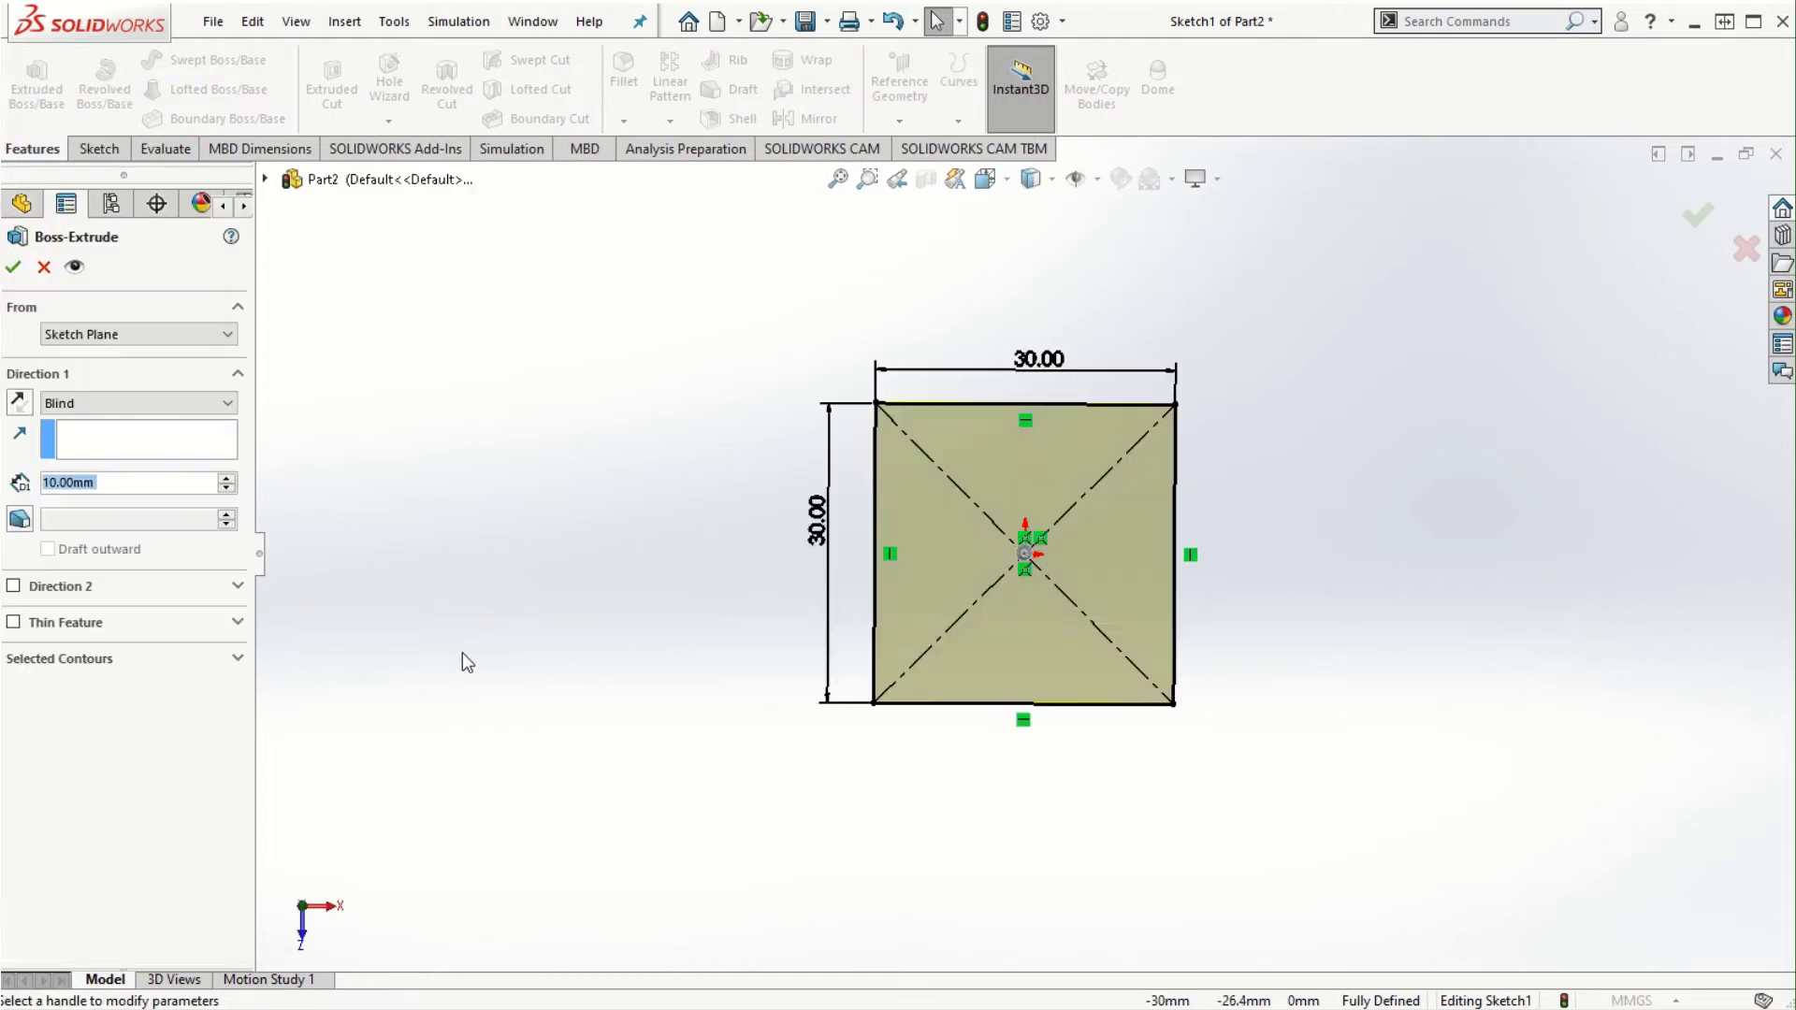
pyautogui.click(226, 478)
pyautogui.click(226, 478)
pyautogui.click(226, 477)
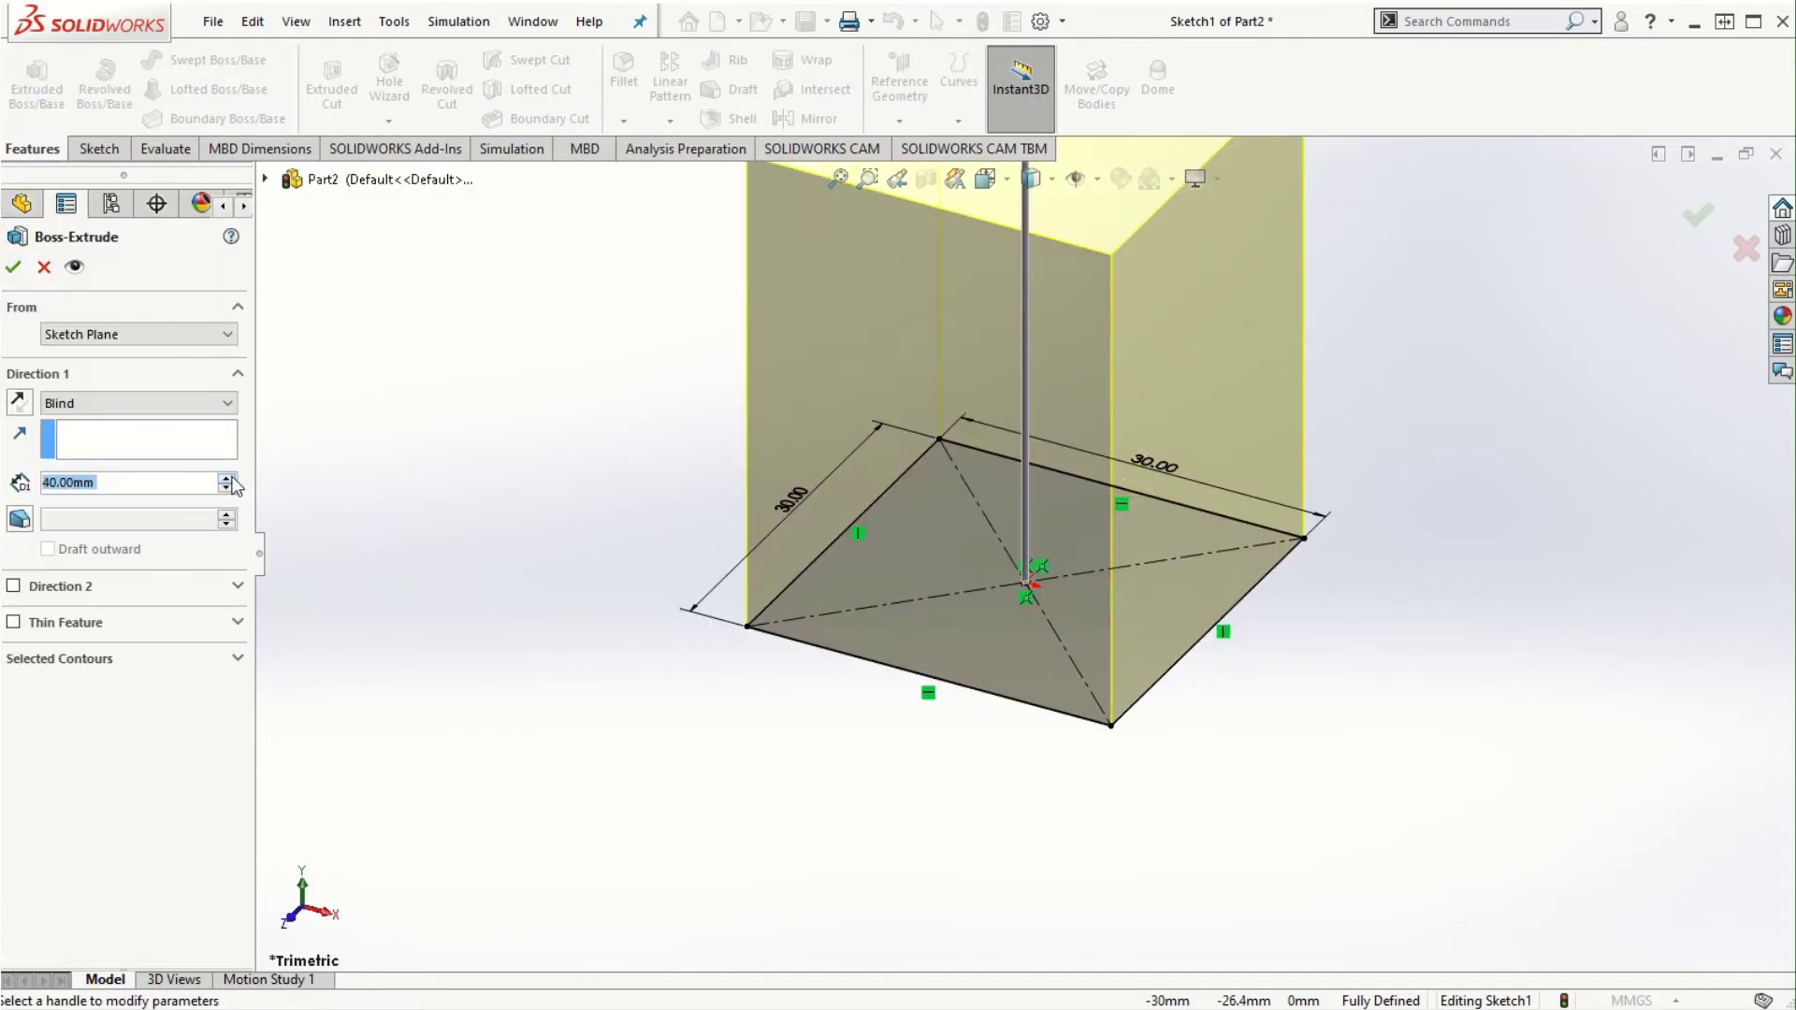
pyautogui.click(227, 478)
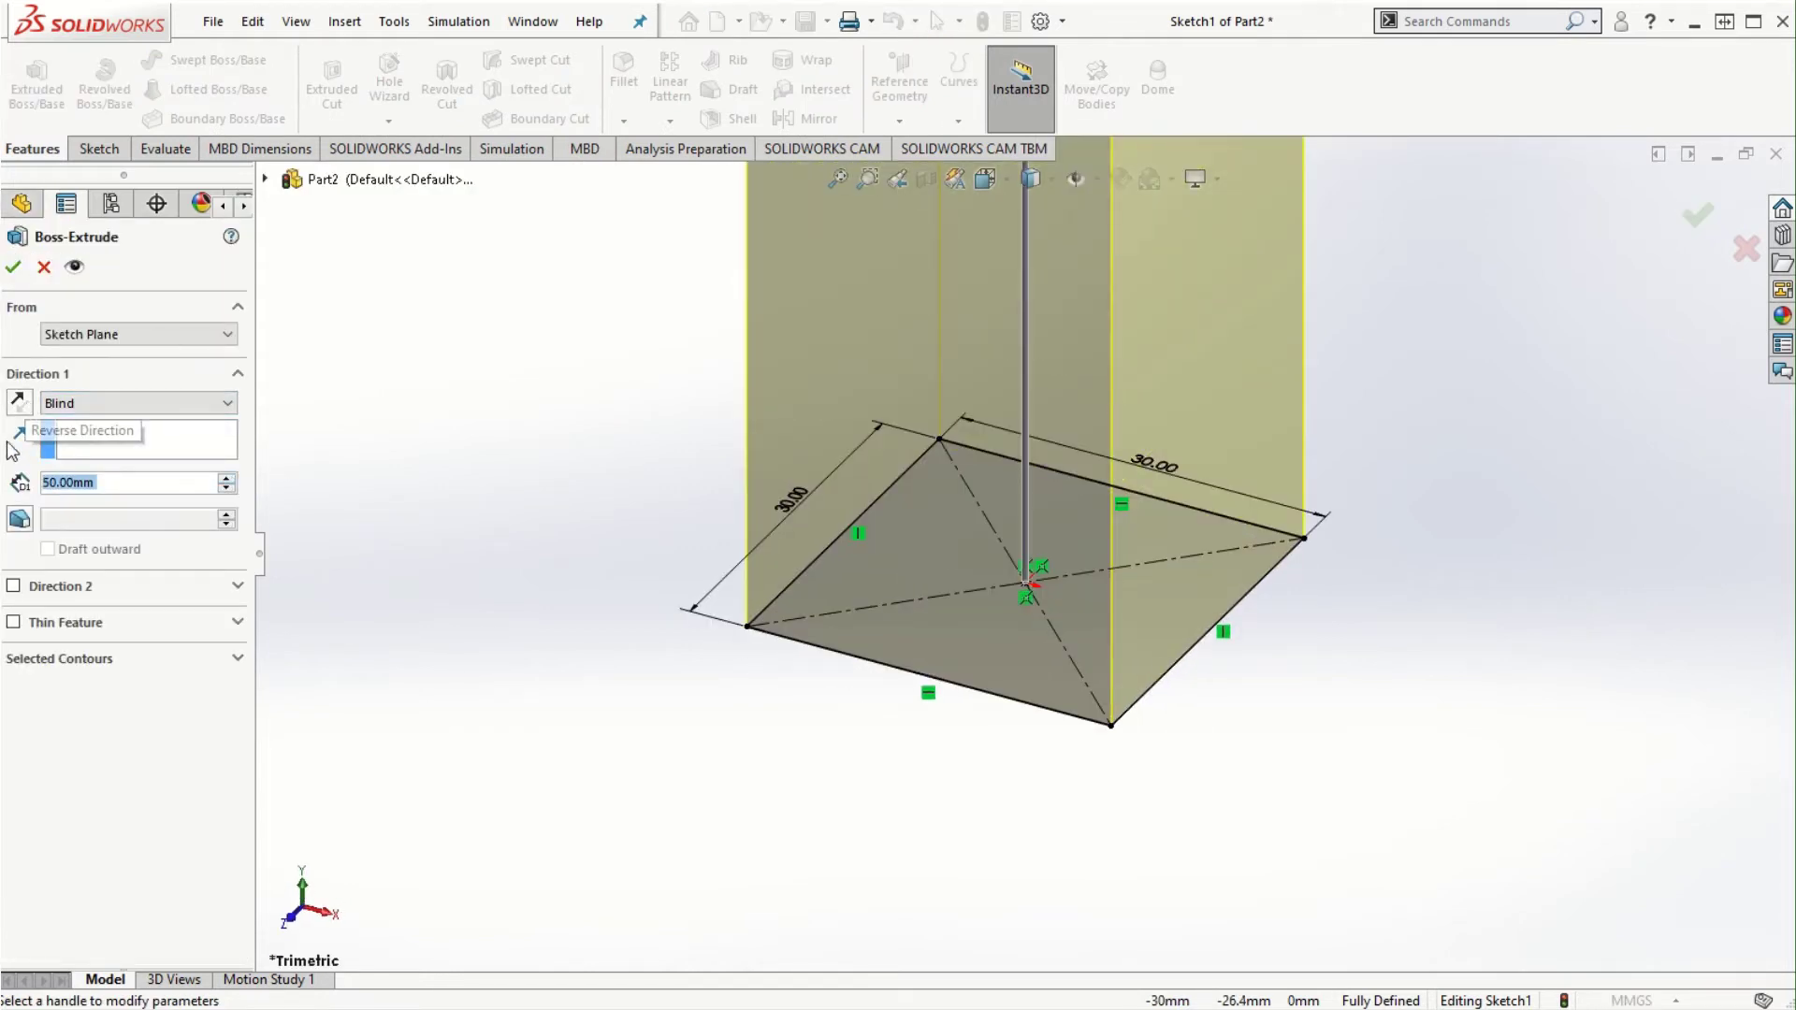
pyautogui.press('Return')
# - Define a Hole Wizard tapped hole, ANSI Metric M10x1.25, with a 24.25 mm blind depth and an 18 mm blind thread
pyautogui.scroll(3, 1035, 352)
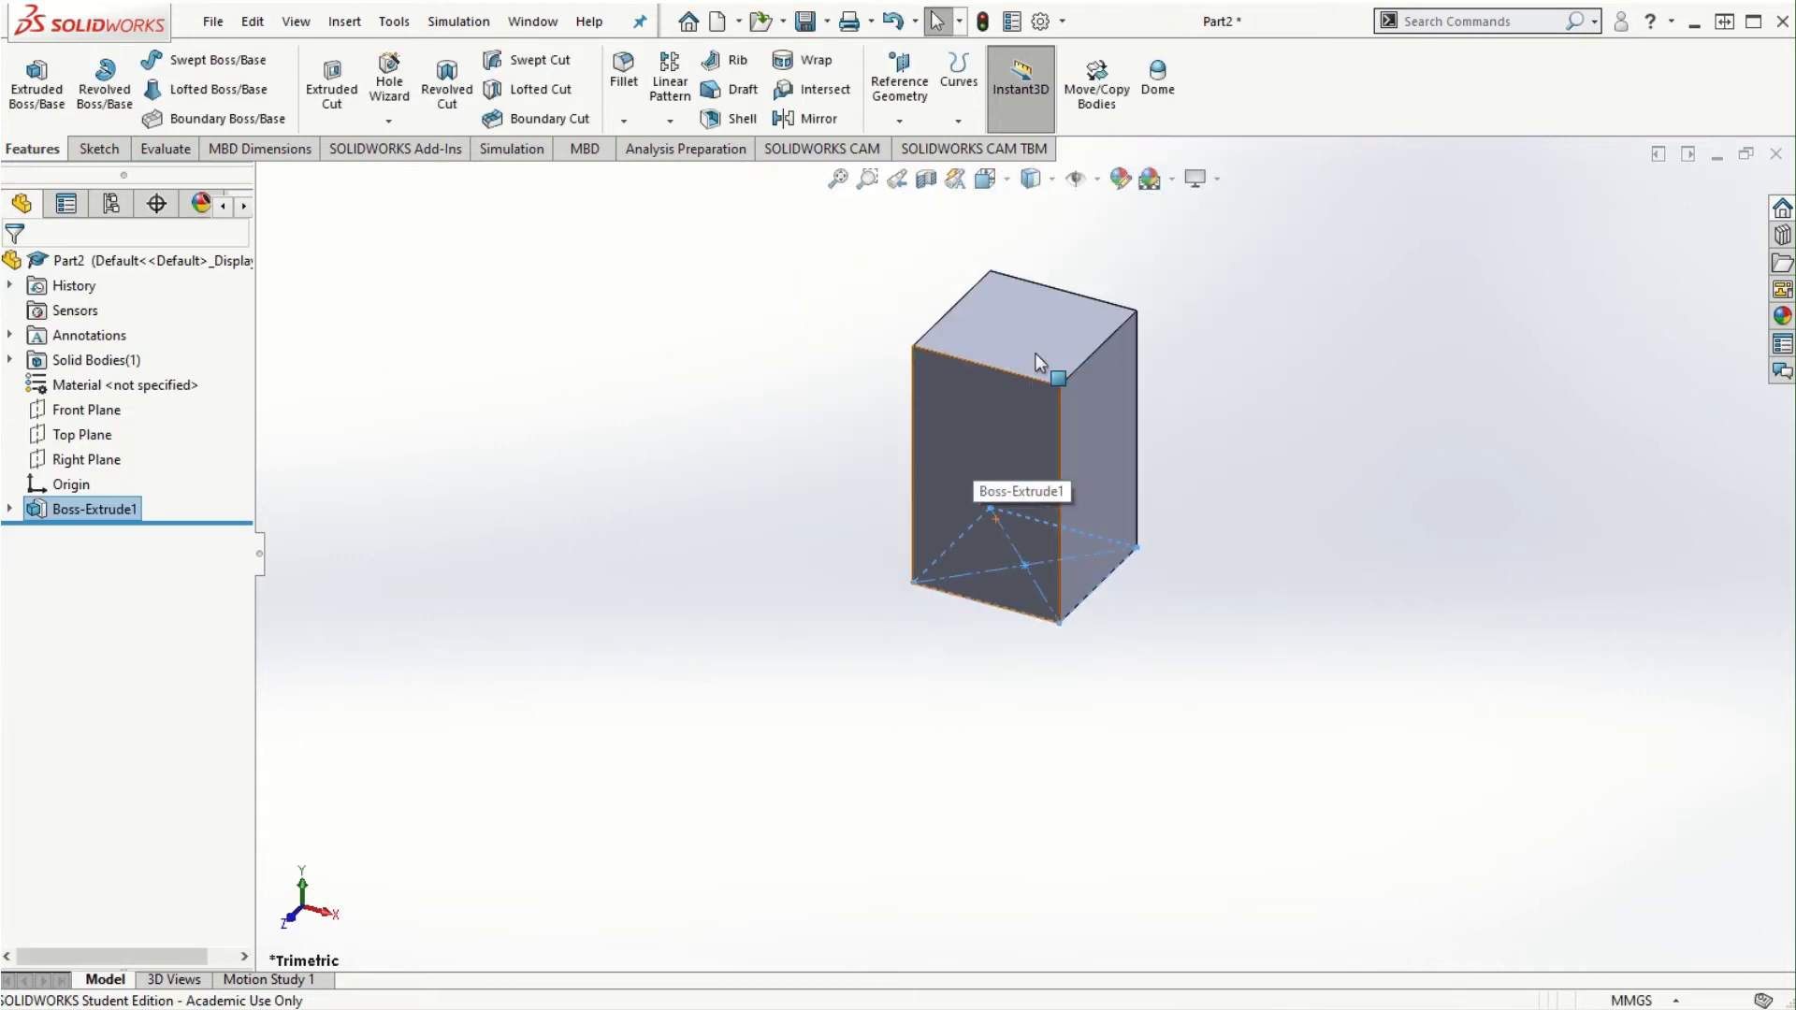
pyautogui.scroll(-4, 1018, 352)
pyautogui.click(1429, 657)
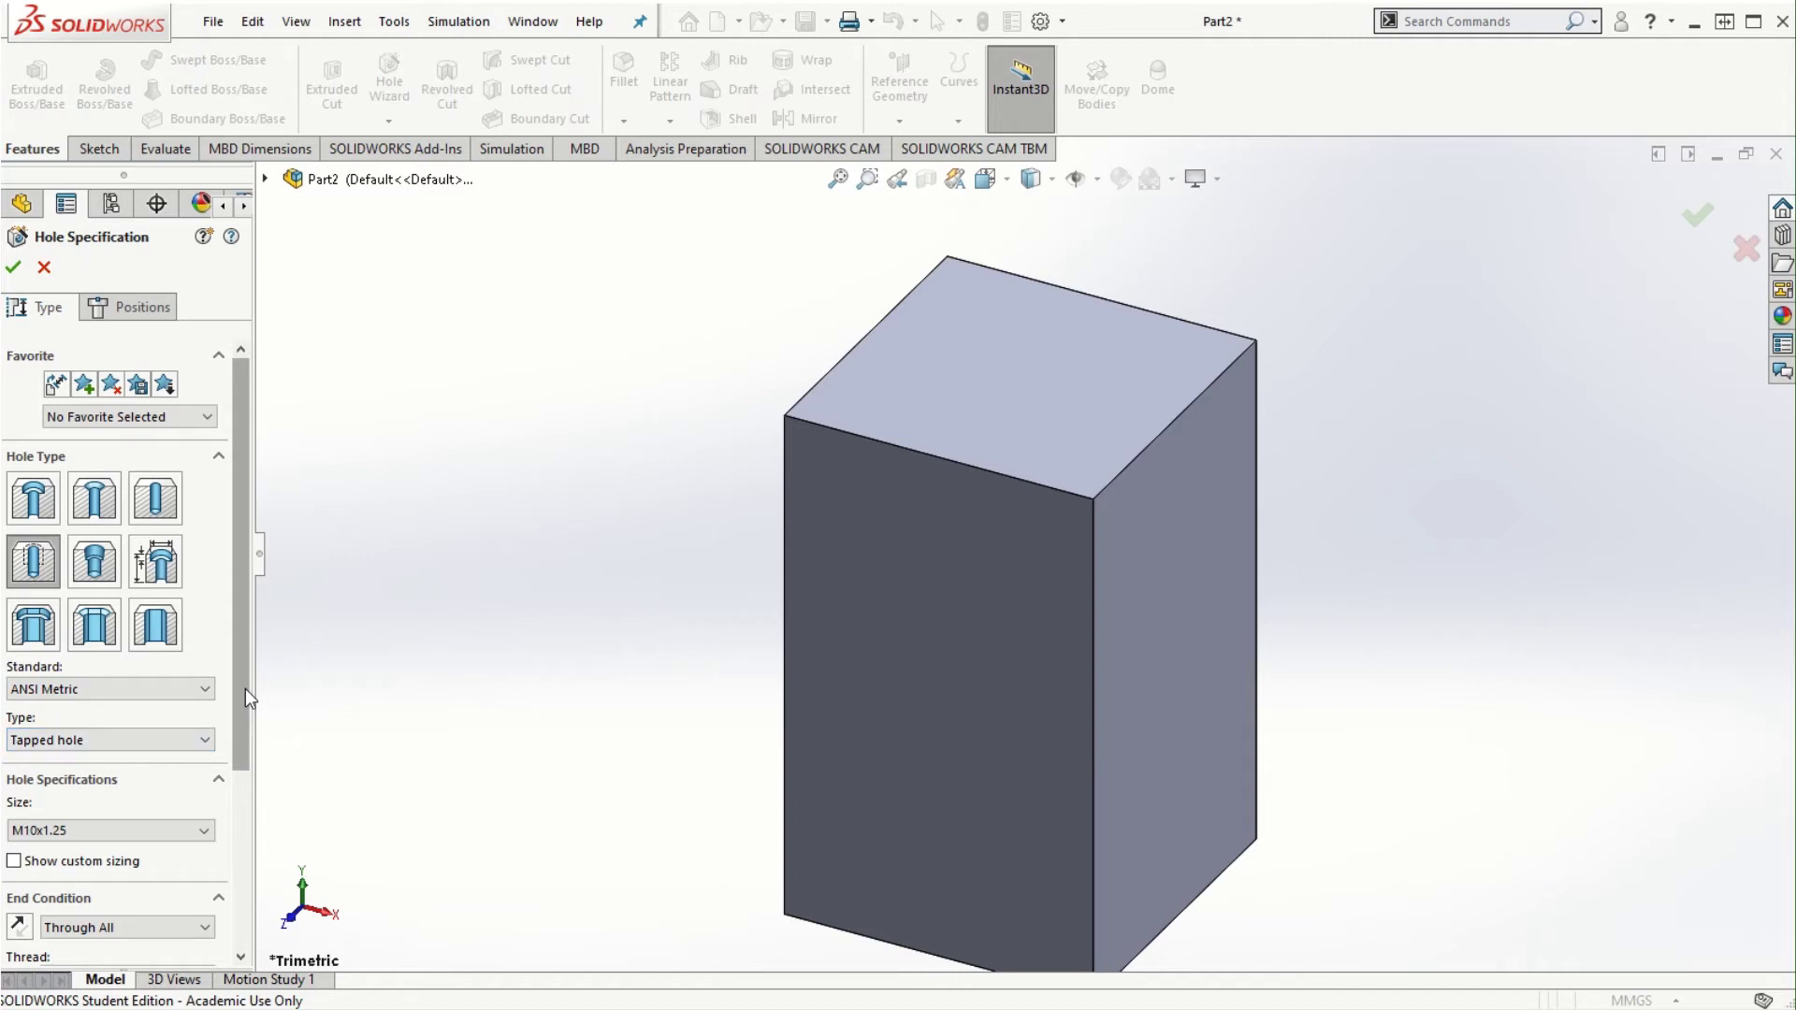
pyautogui.moveTo(245, 688); pyautogui.dragTo(234, 829)
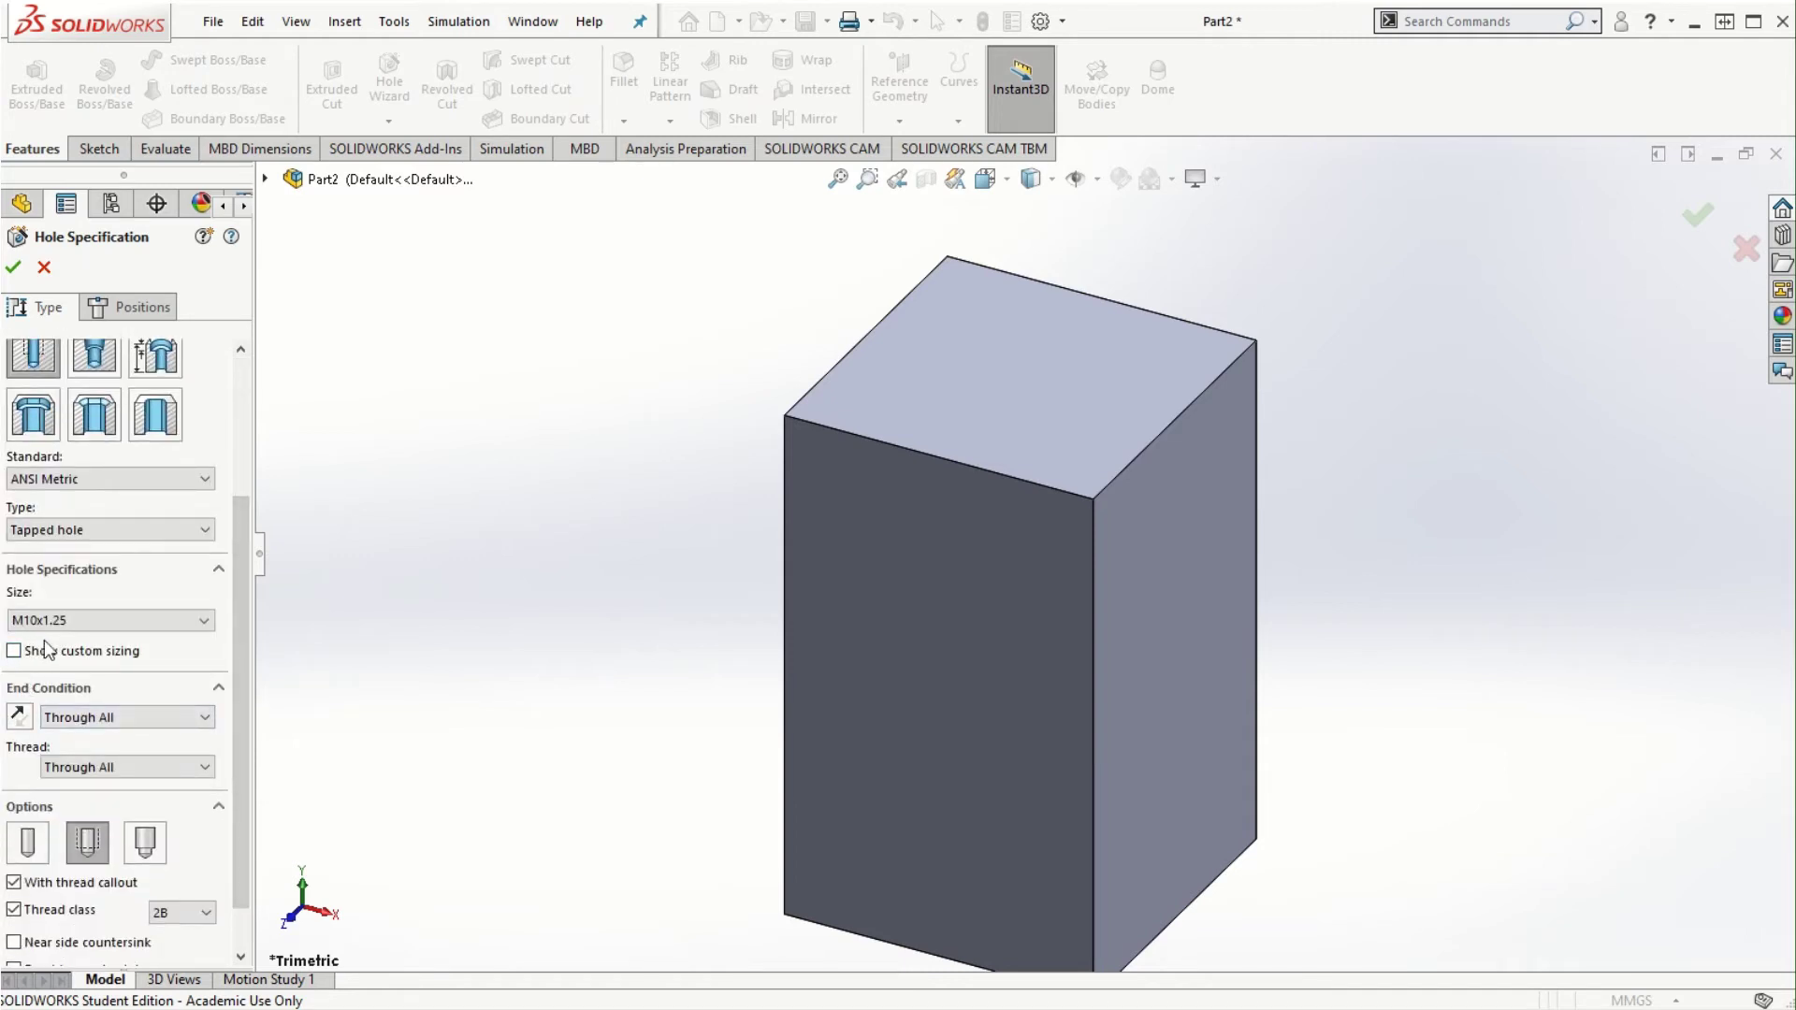
pyautogui.click(132, 725)
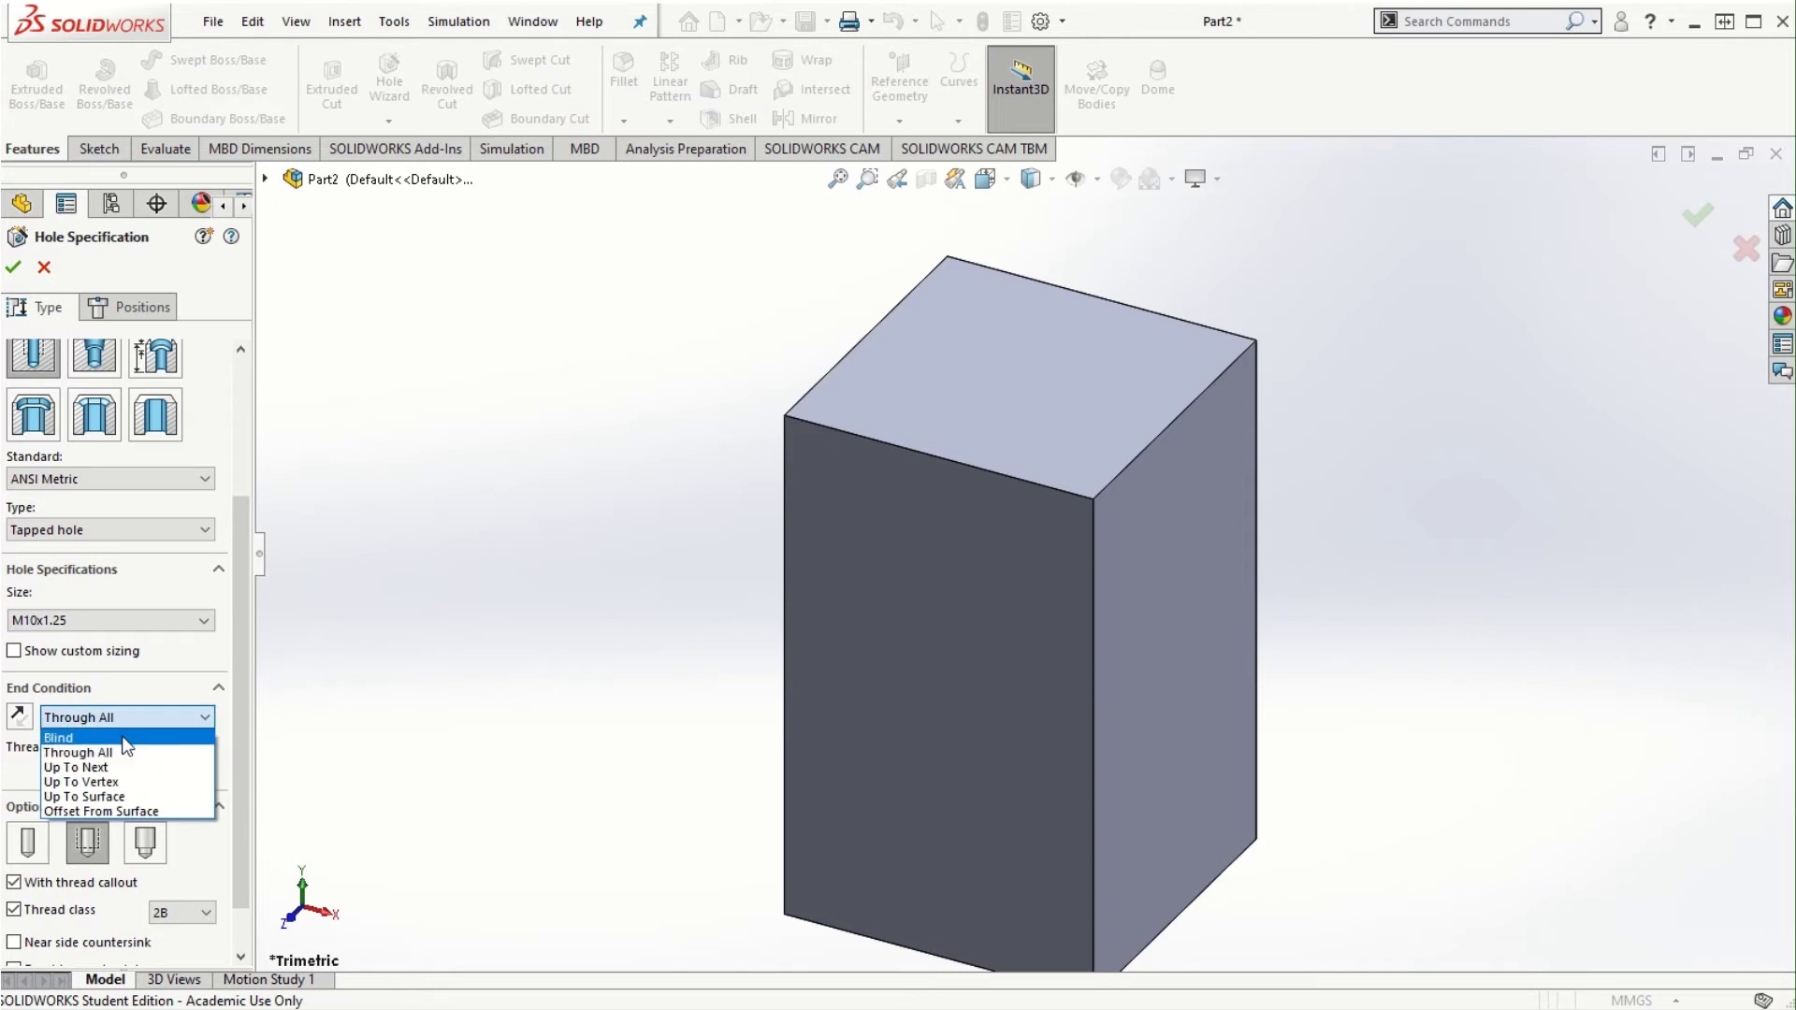
pyautogui.click(58, 738)
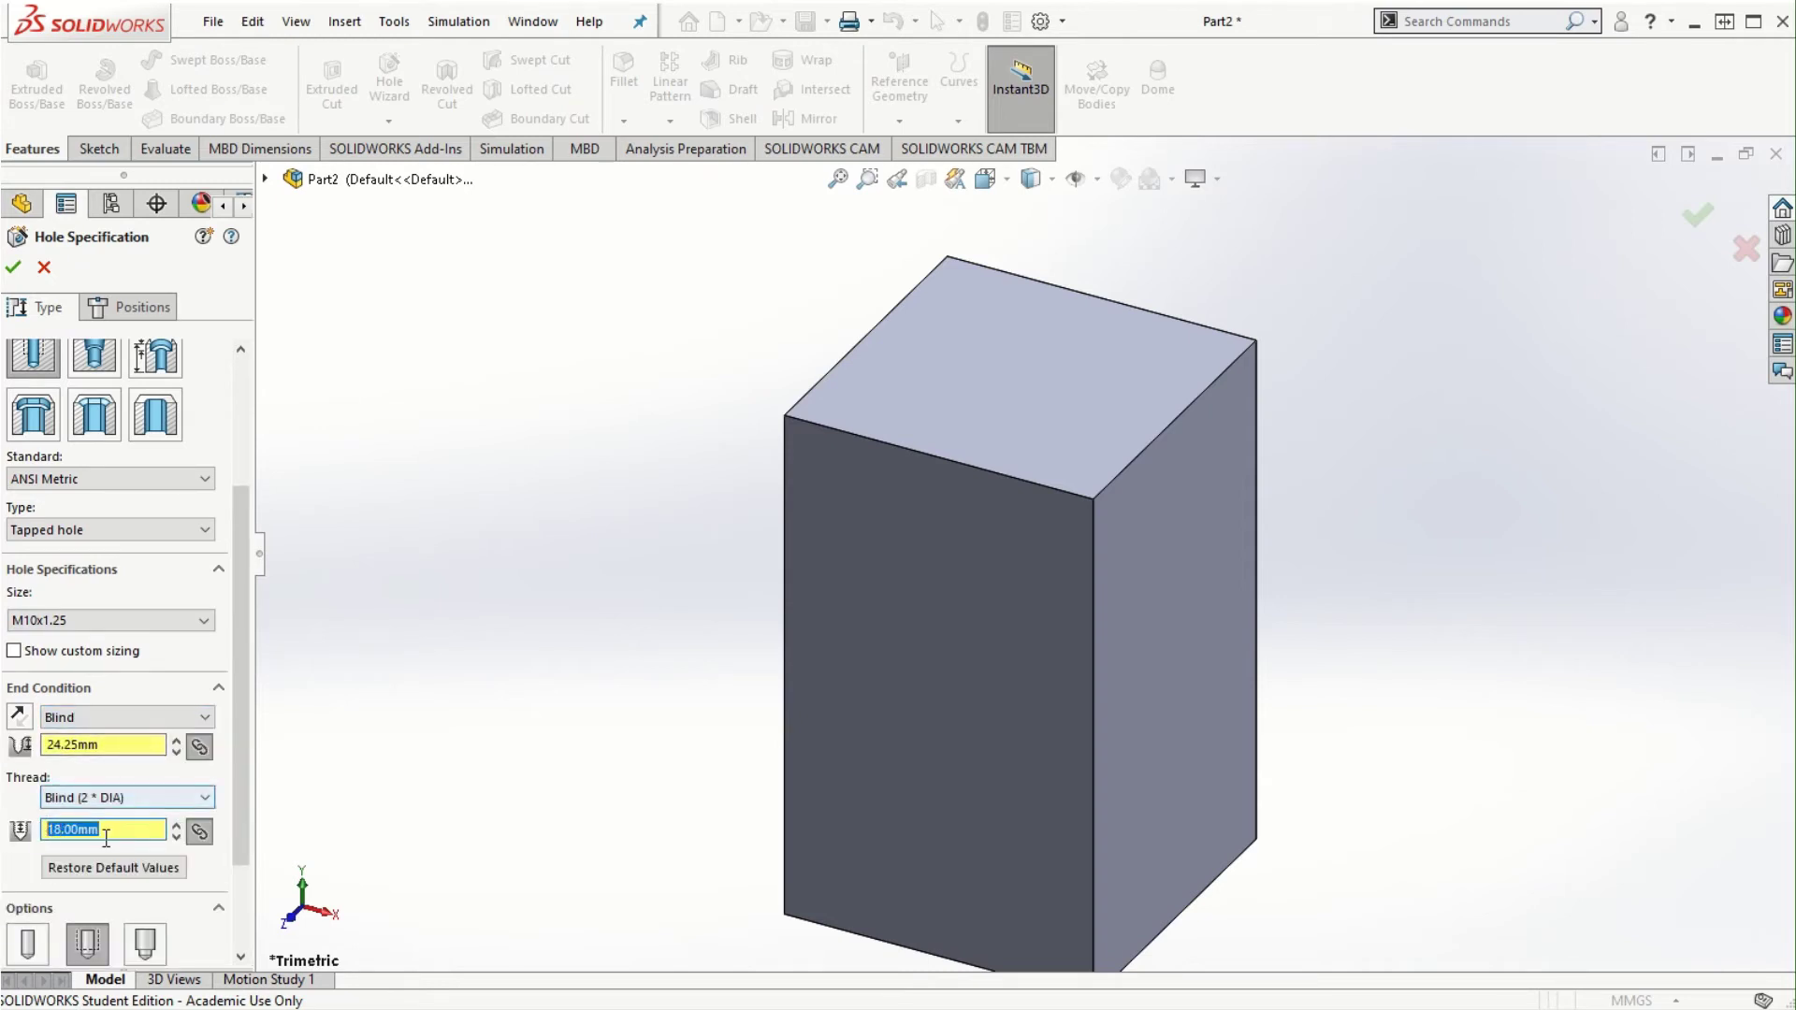
pyautogui.click(53, 853)
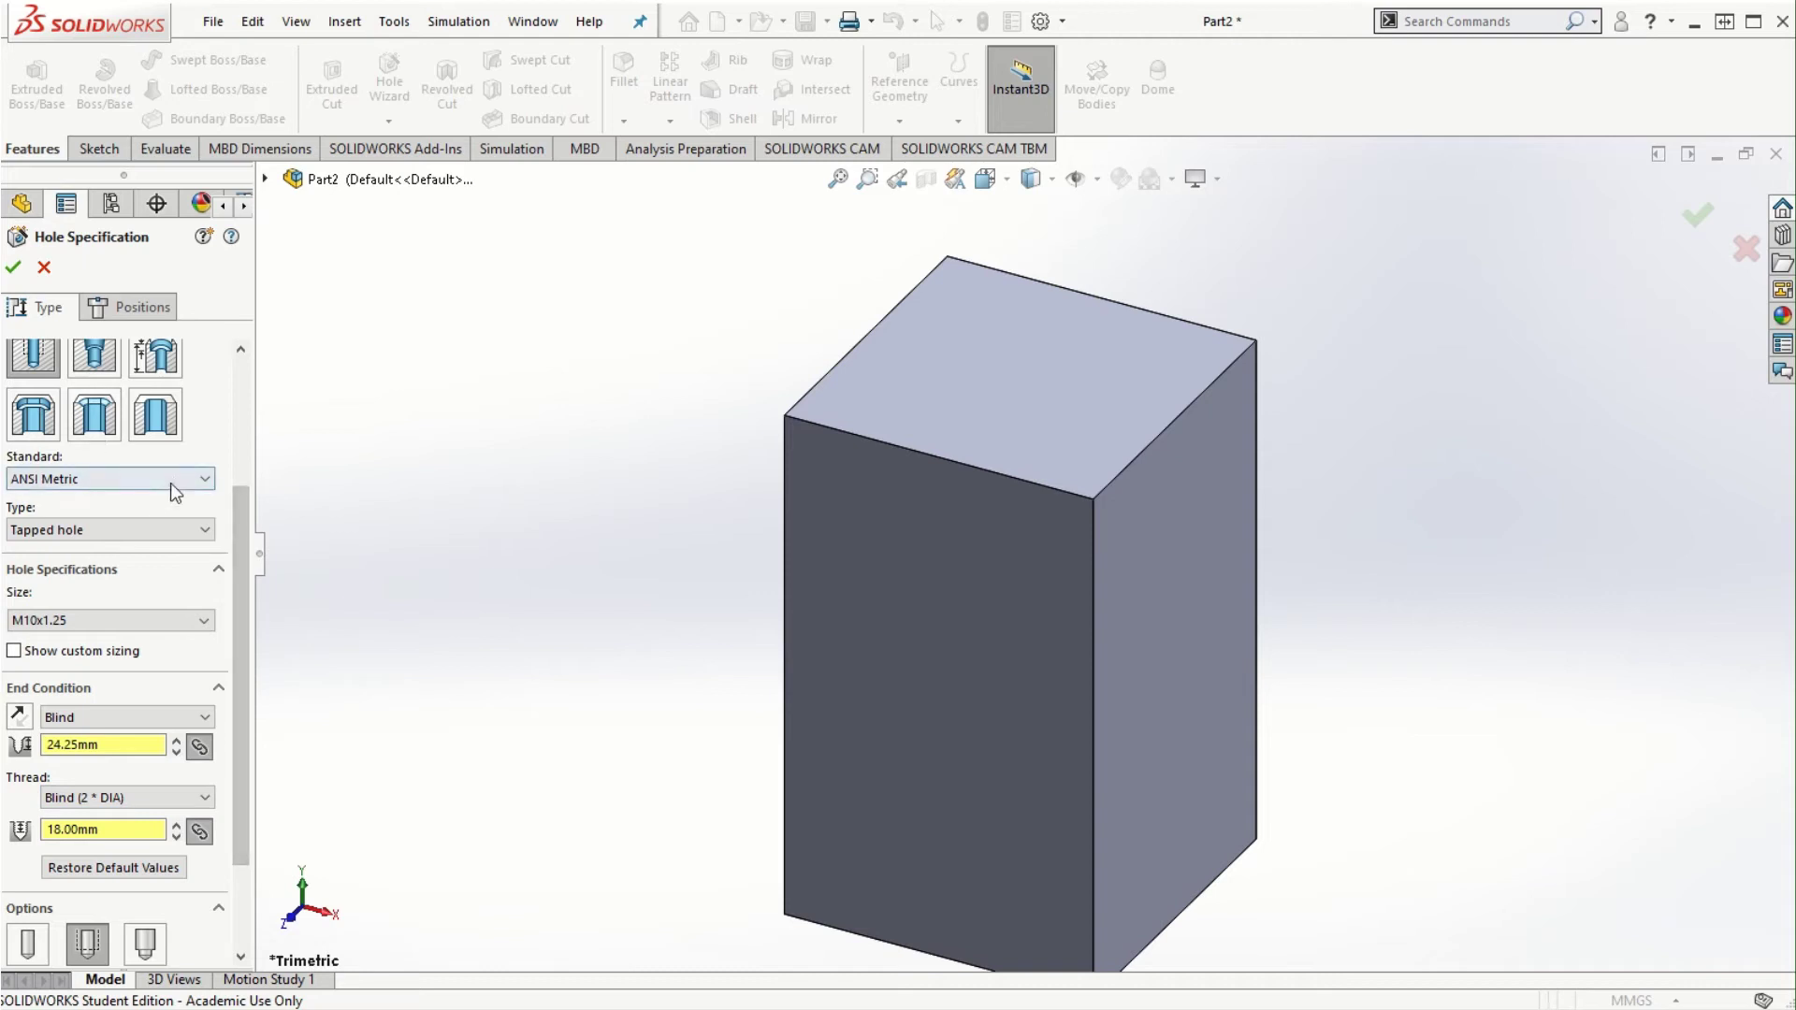
# - Position the tapped hole at the centre of the block's top face, on the origin, and create it
pyautogui.click(141, 310)
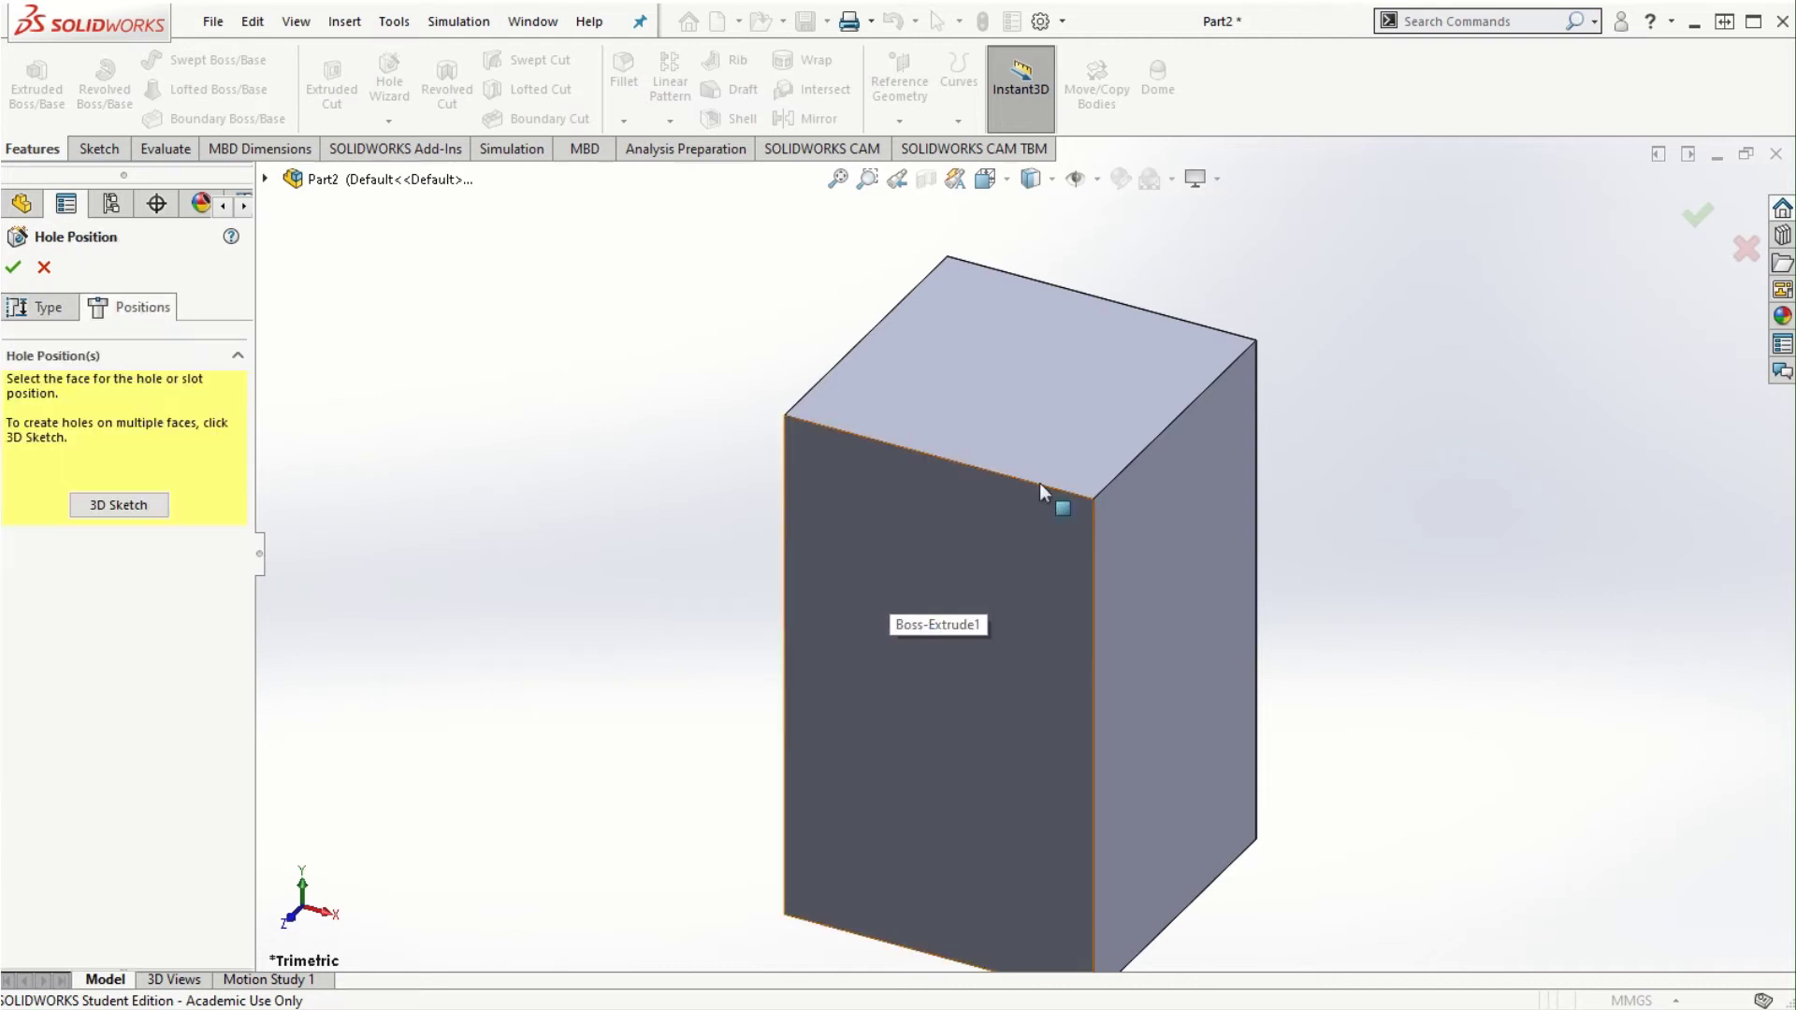
pyautogui.click(1012, 379)
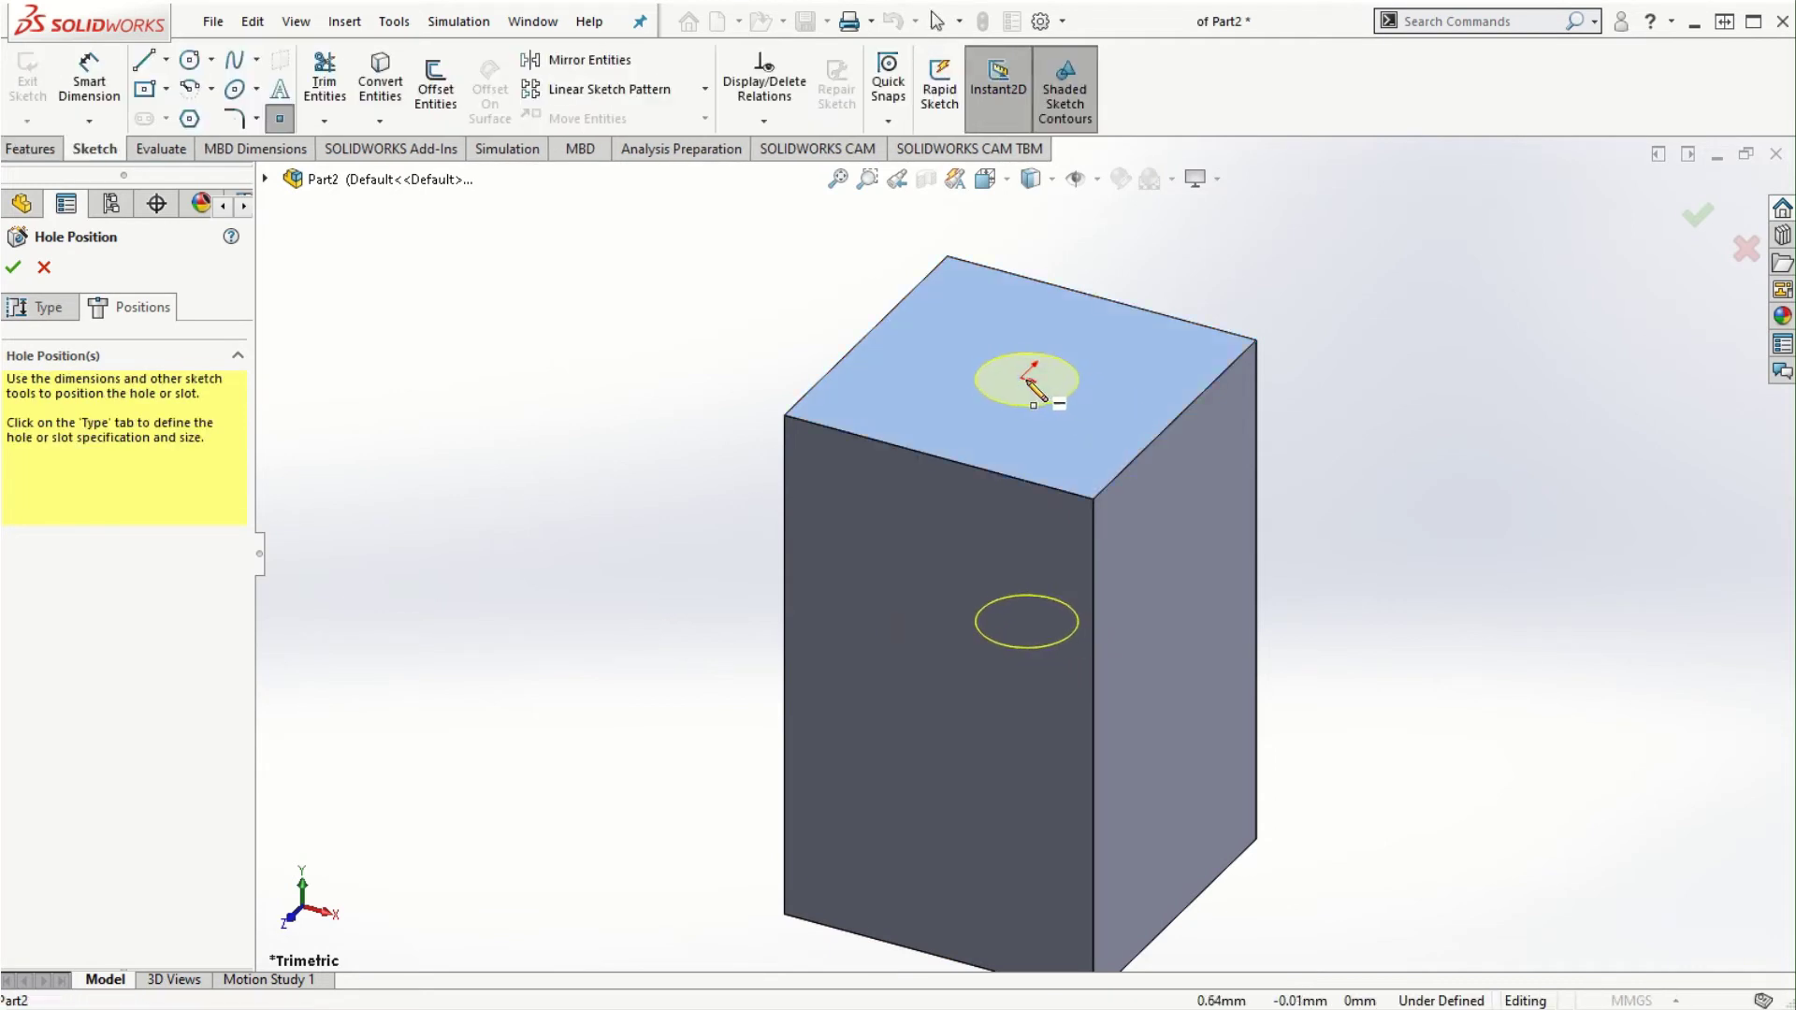
pyautogui.click(1023, 379)
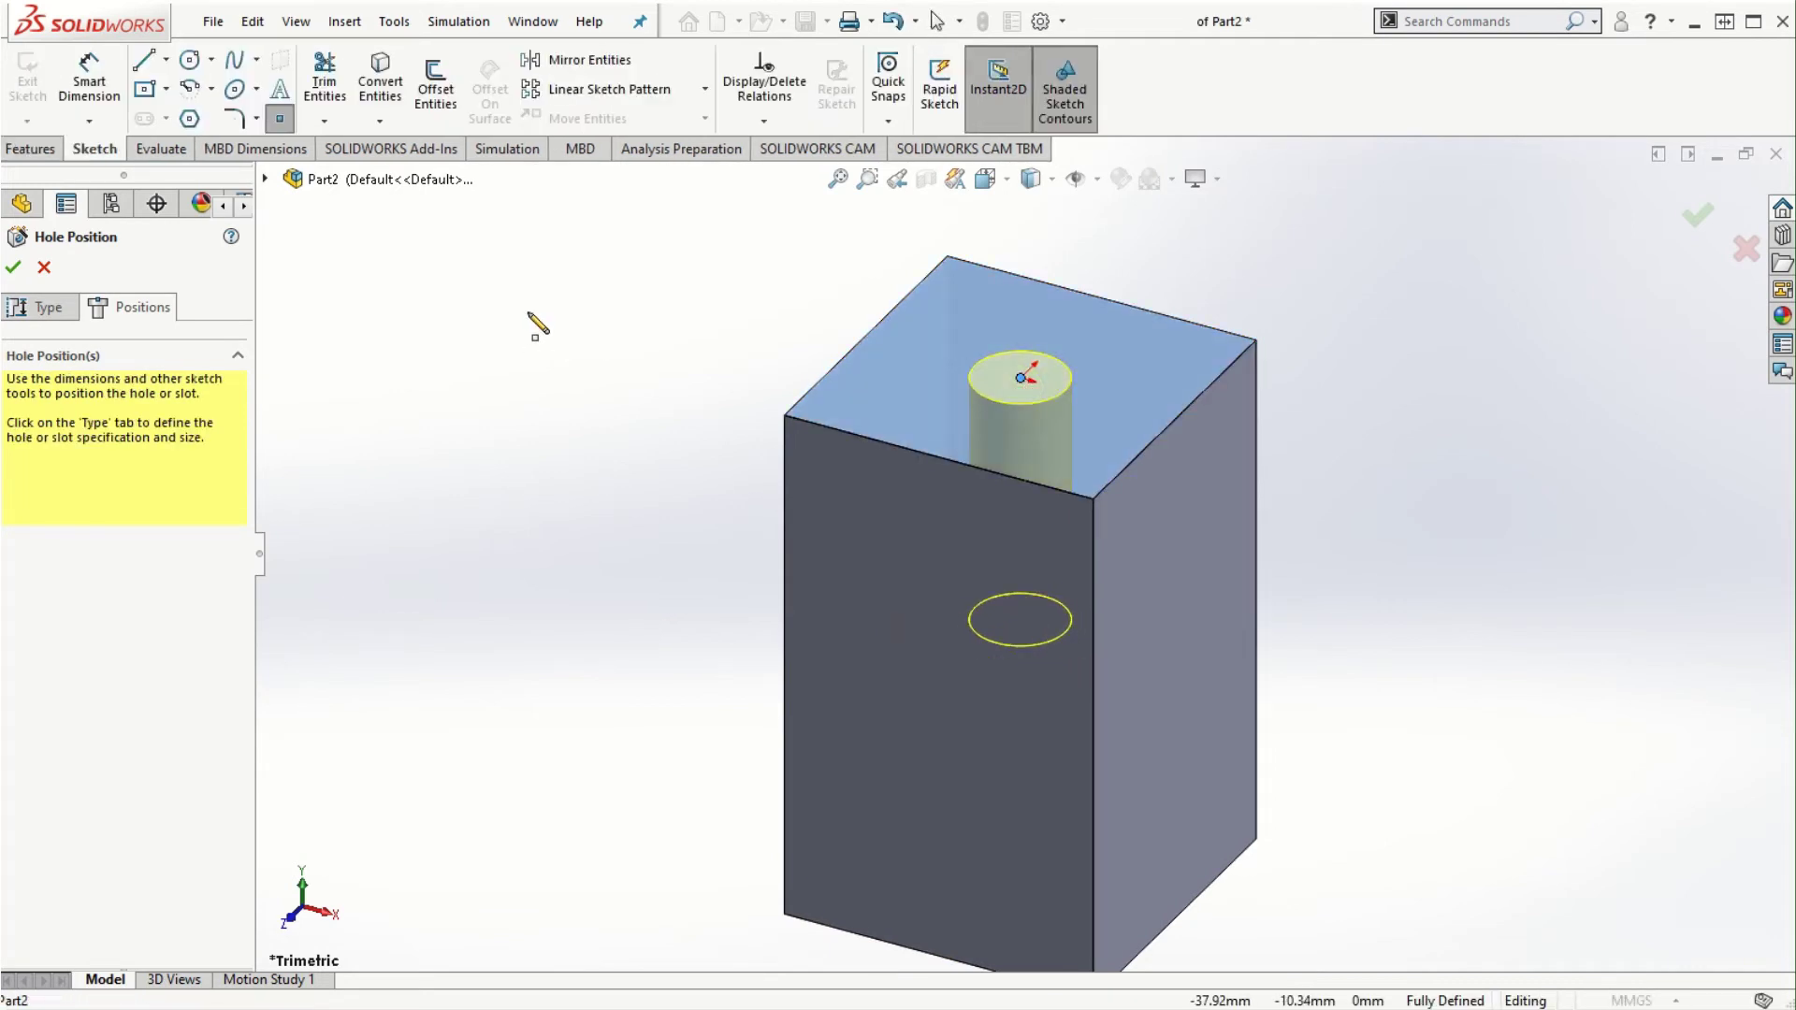
pyautogui.click(15, 270)
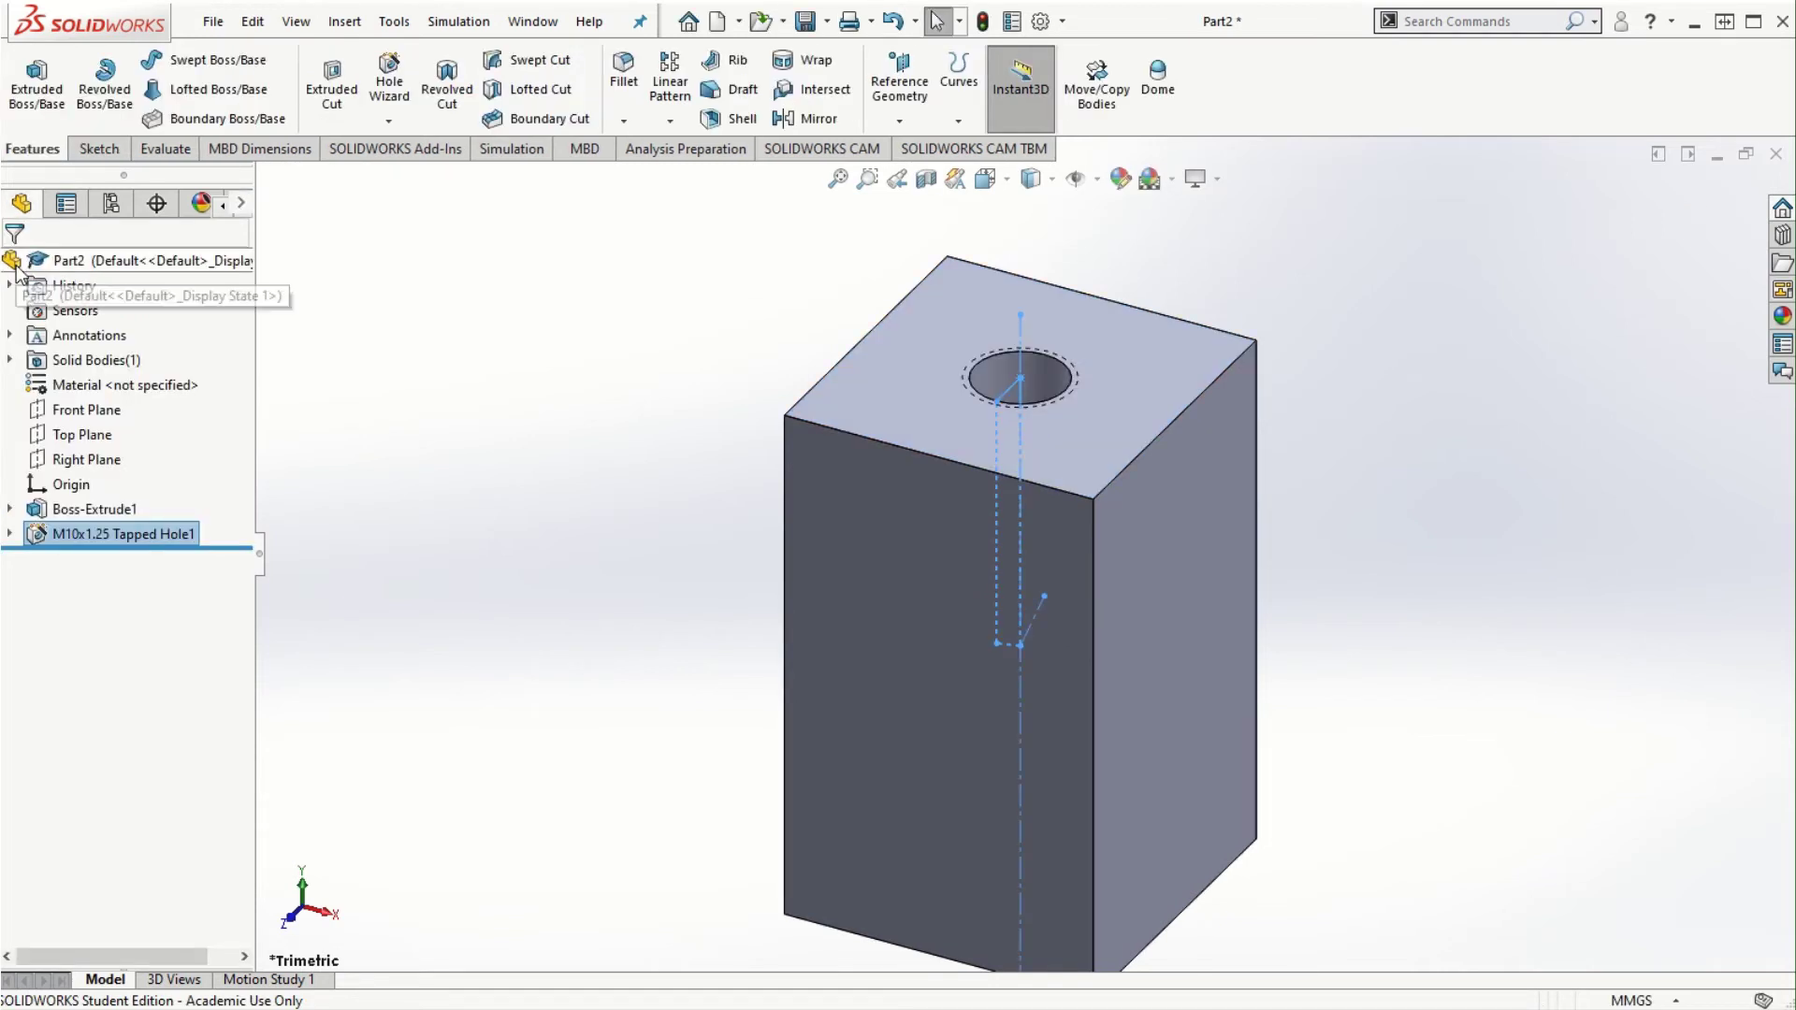
# - Turn on shaded cosmetic threads in the detailing settings of the document properties
pyautogui.scroll(-2, 1072, 356)
pyautogui.click(1040, 21)
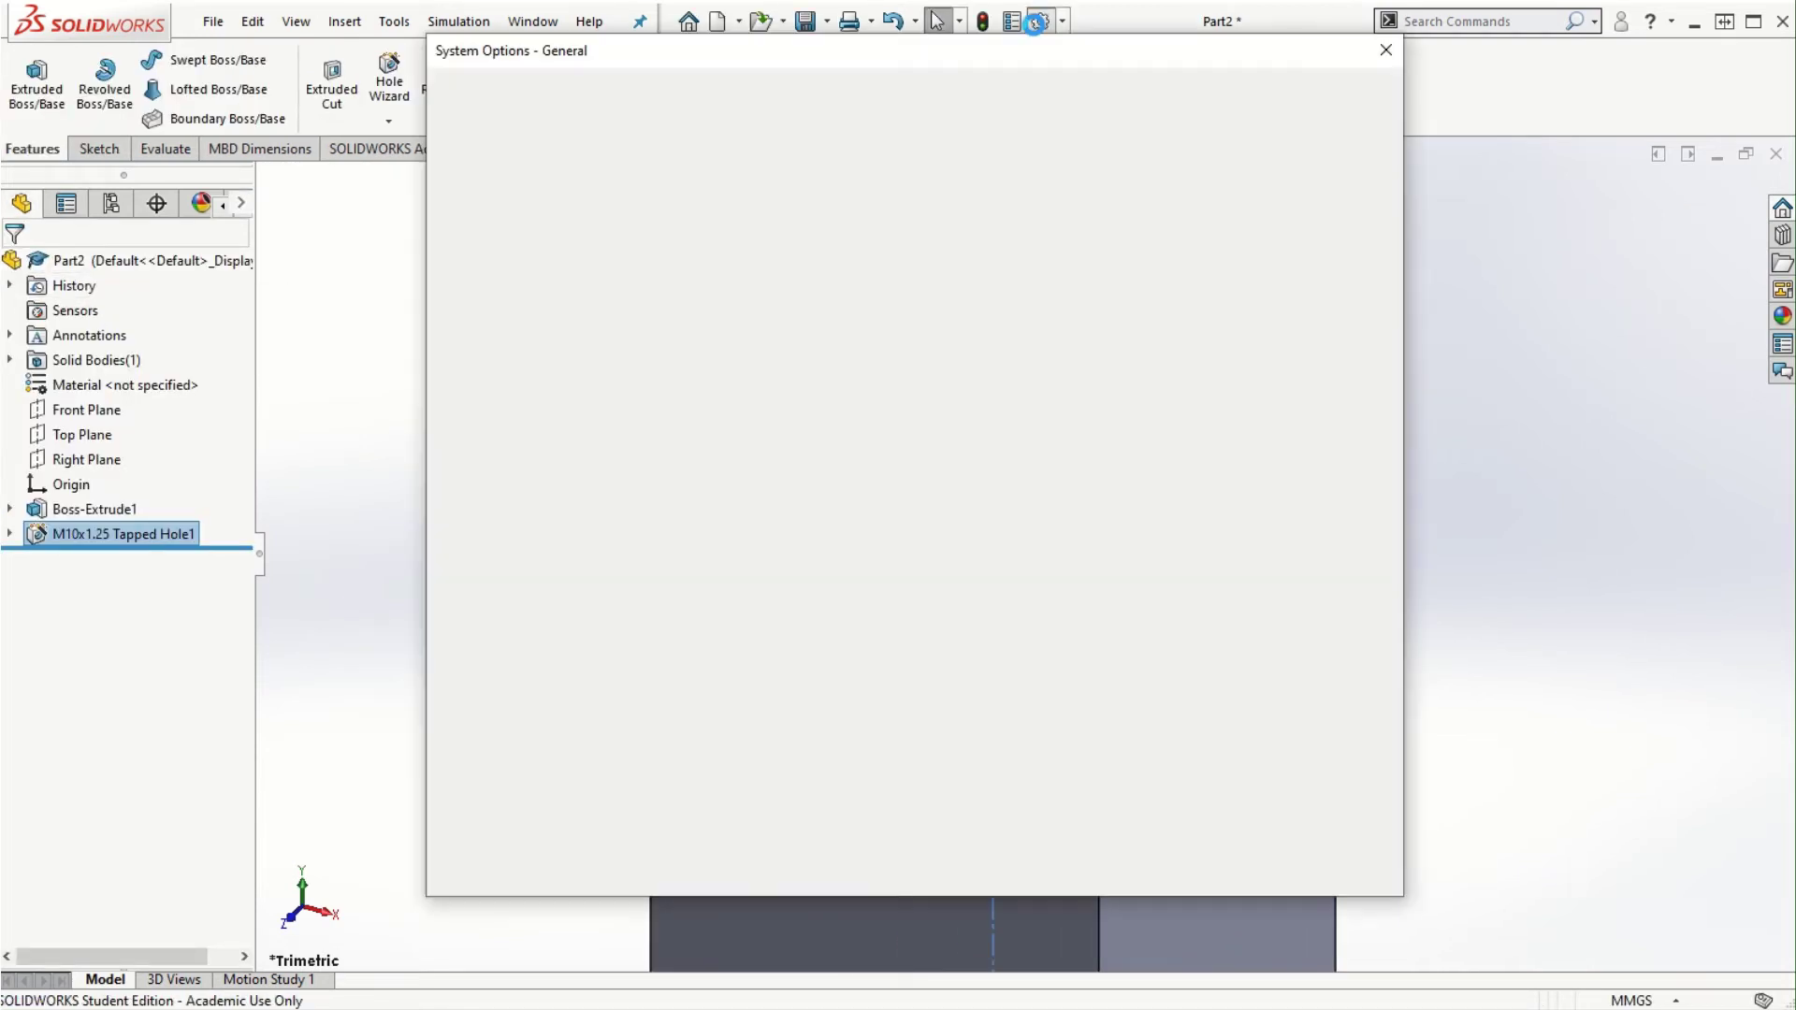
pyautogui.click(624, 94)
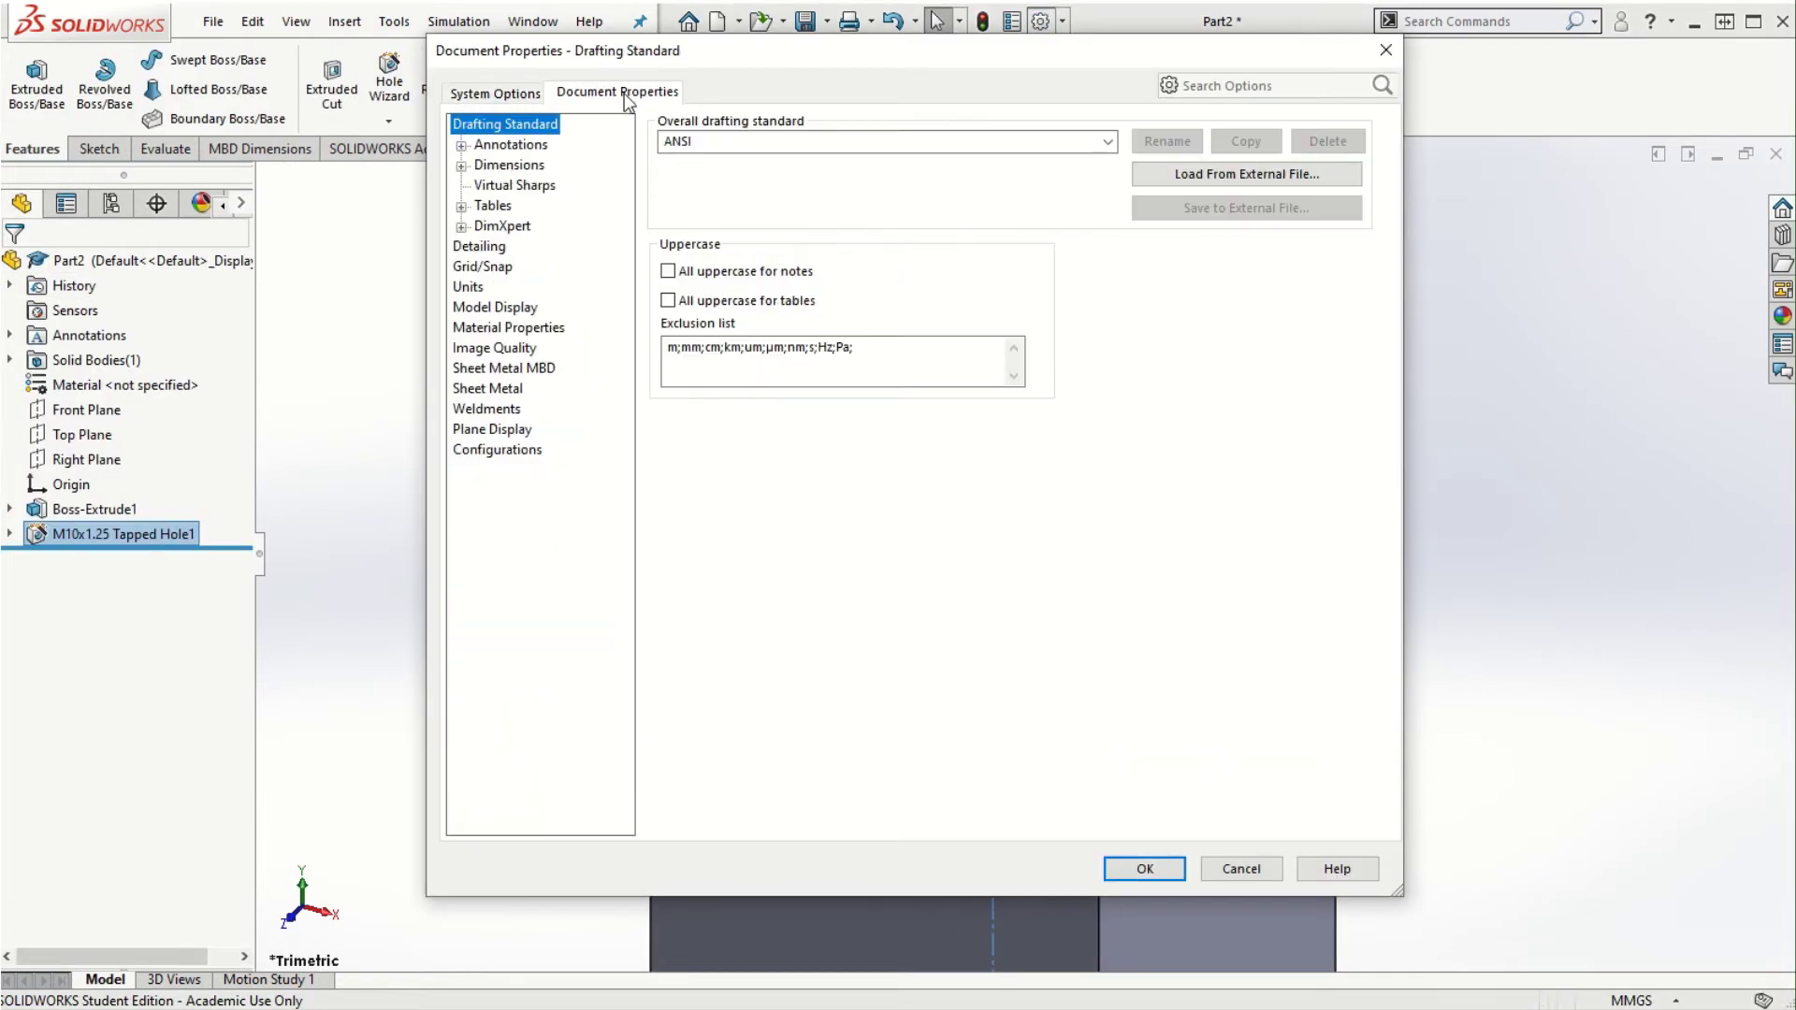
pyautogui.click(479, 248)
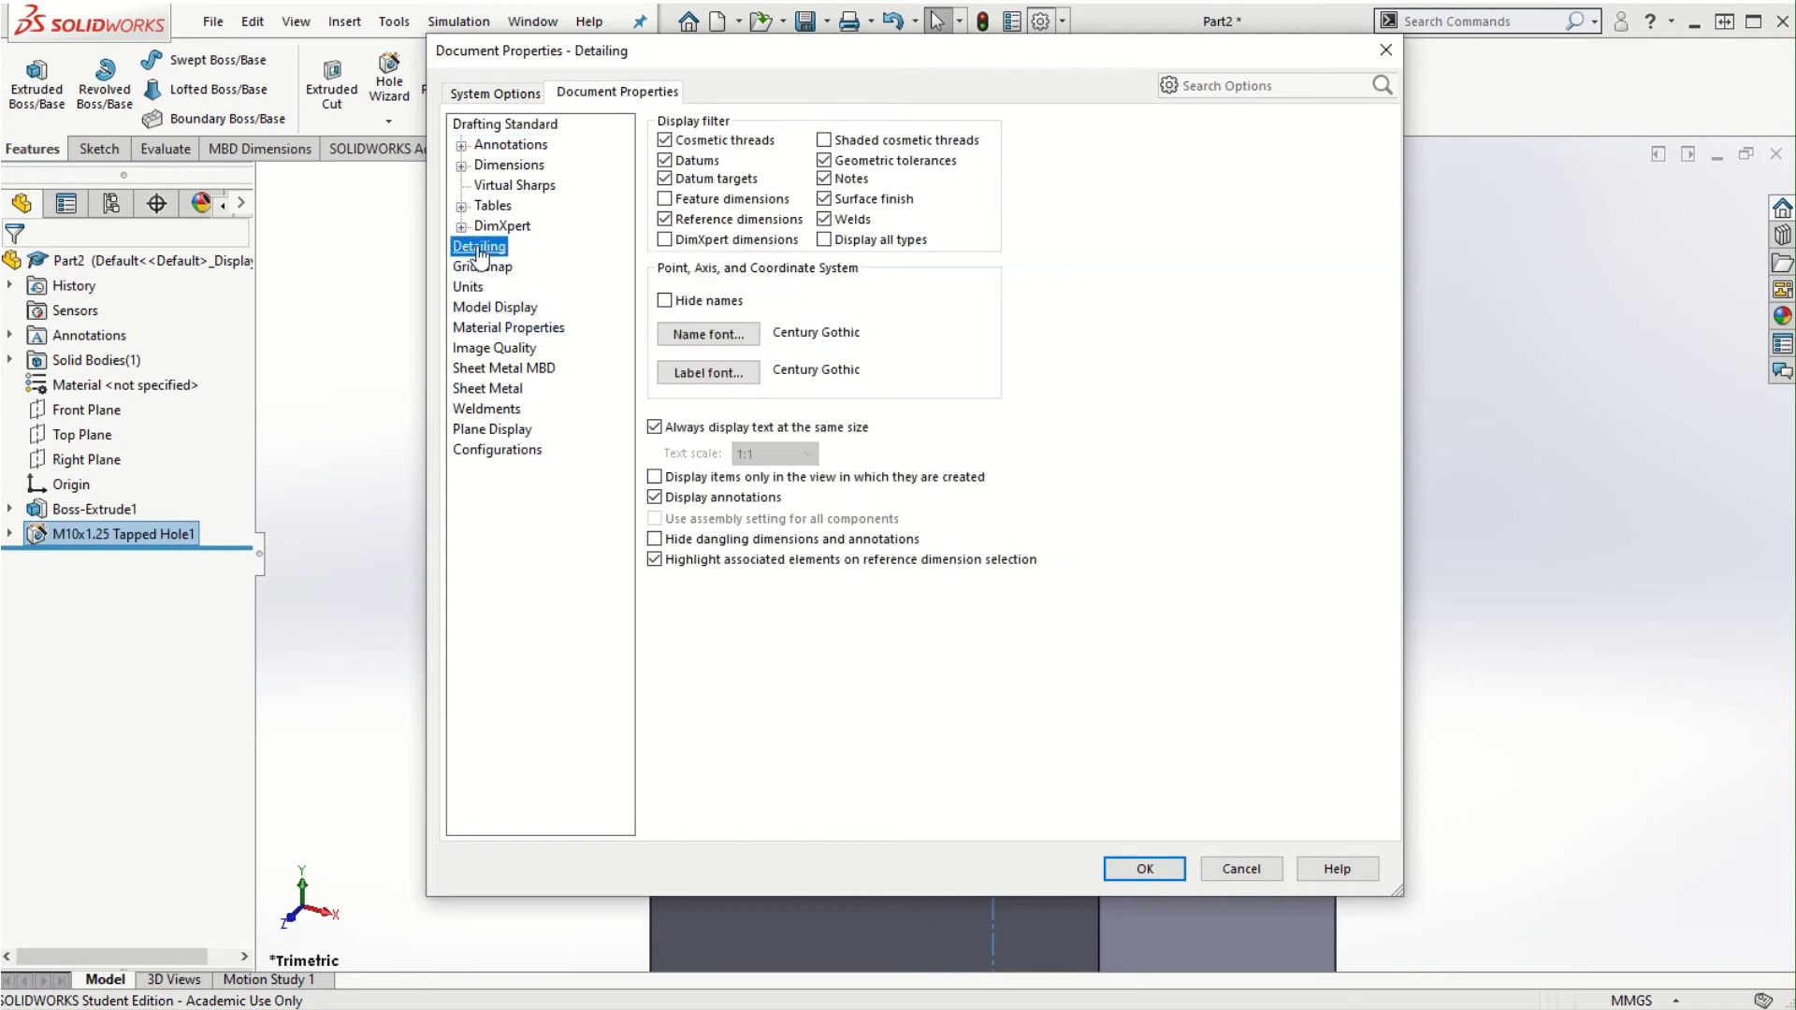
pyautogui.click(1145, 870)
# - Examine the shaded thread inside the tapped hole up close and from several angles
pyautogui.moveTo(1093, 368); pyautogui.dragTo(1087, 469, button='middle')
pyautogui.scroll(-6, 1036, 391)
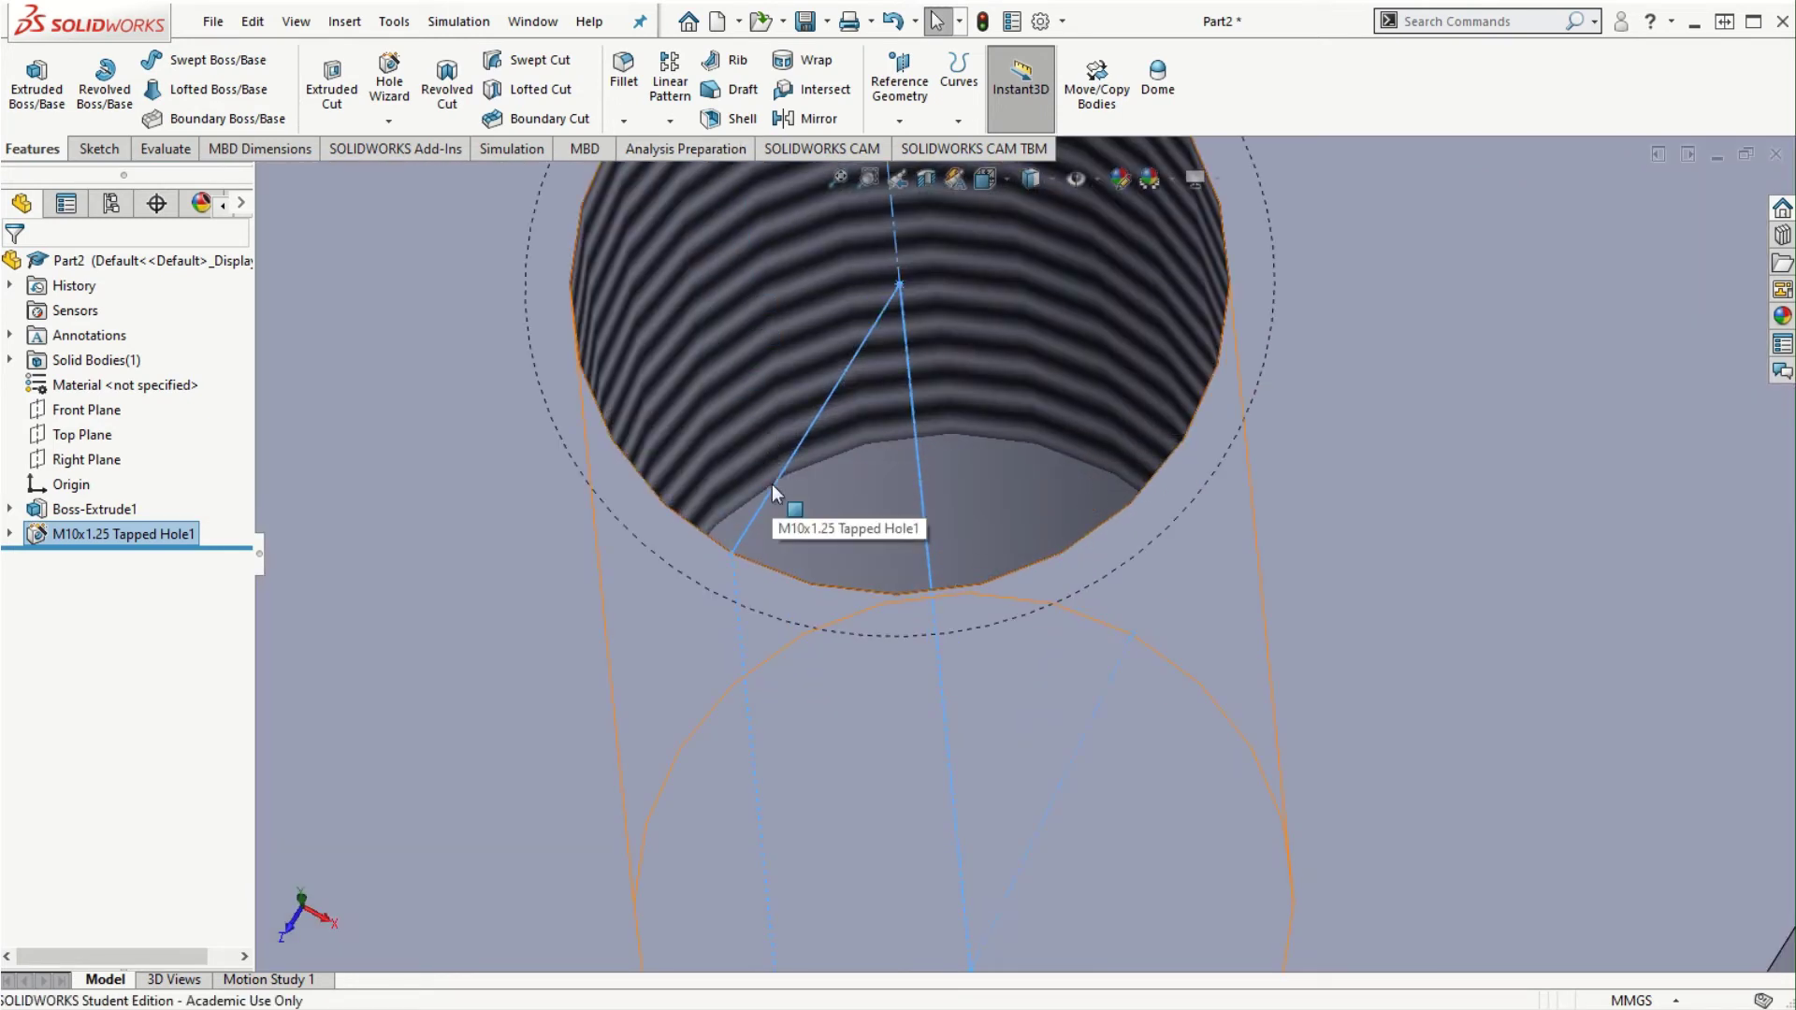
pyautogui.scroll(5, 775, 493)
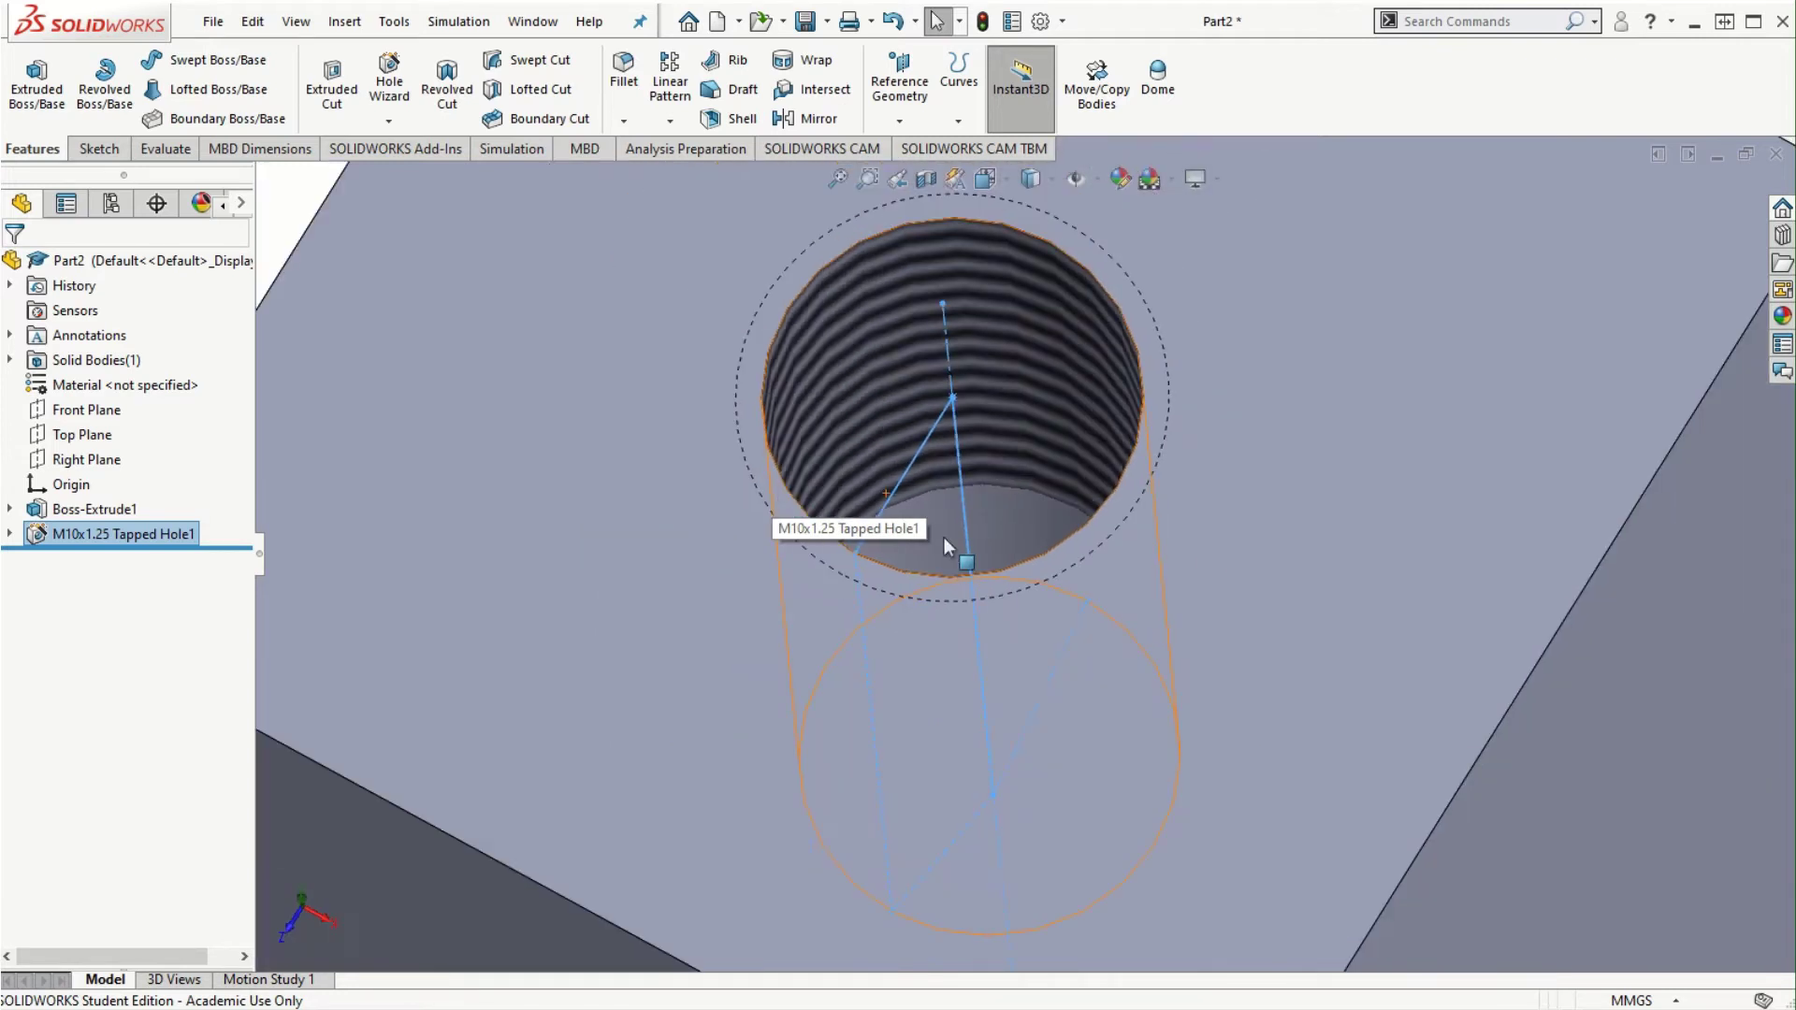
pyautogui.hotkey('ctrl', '7')
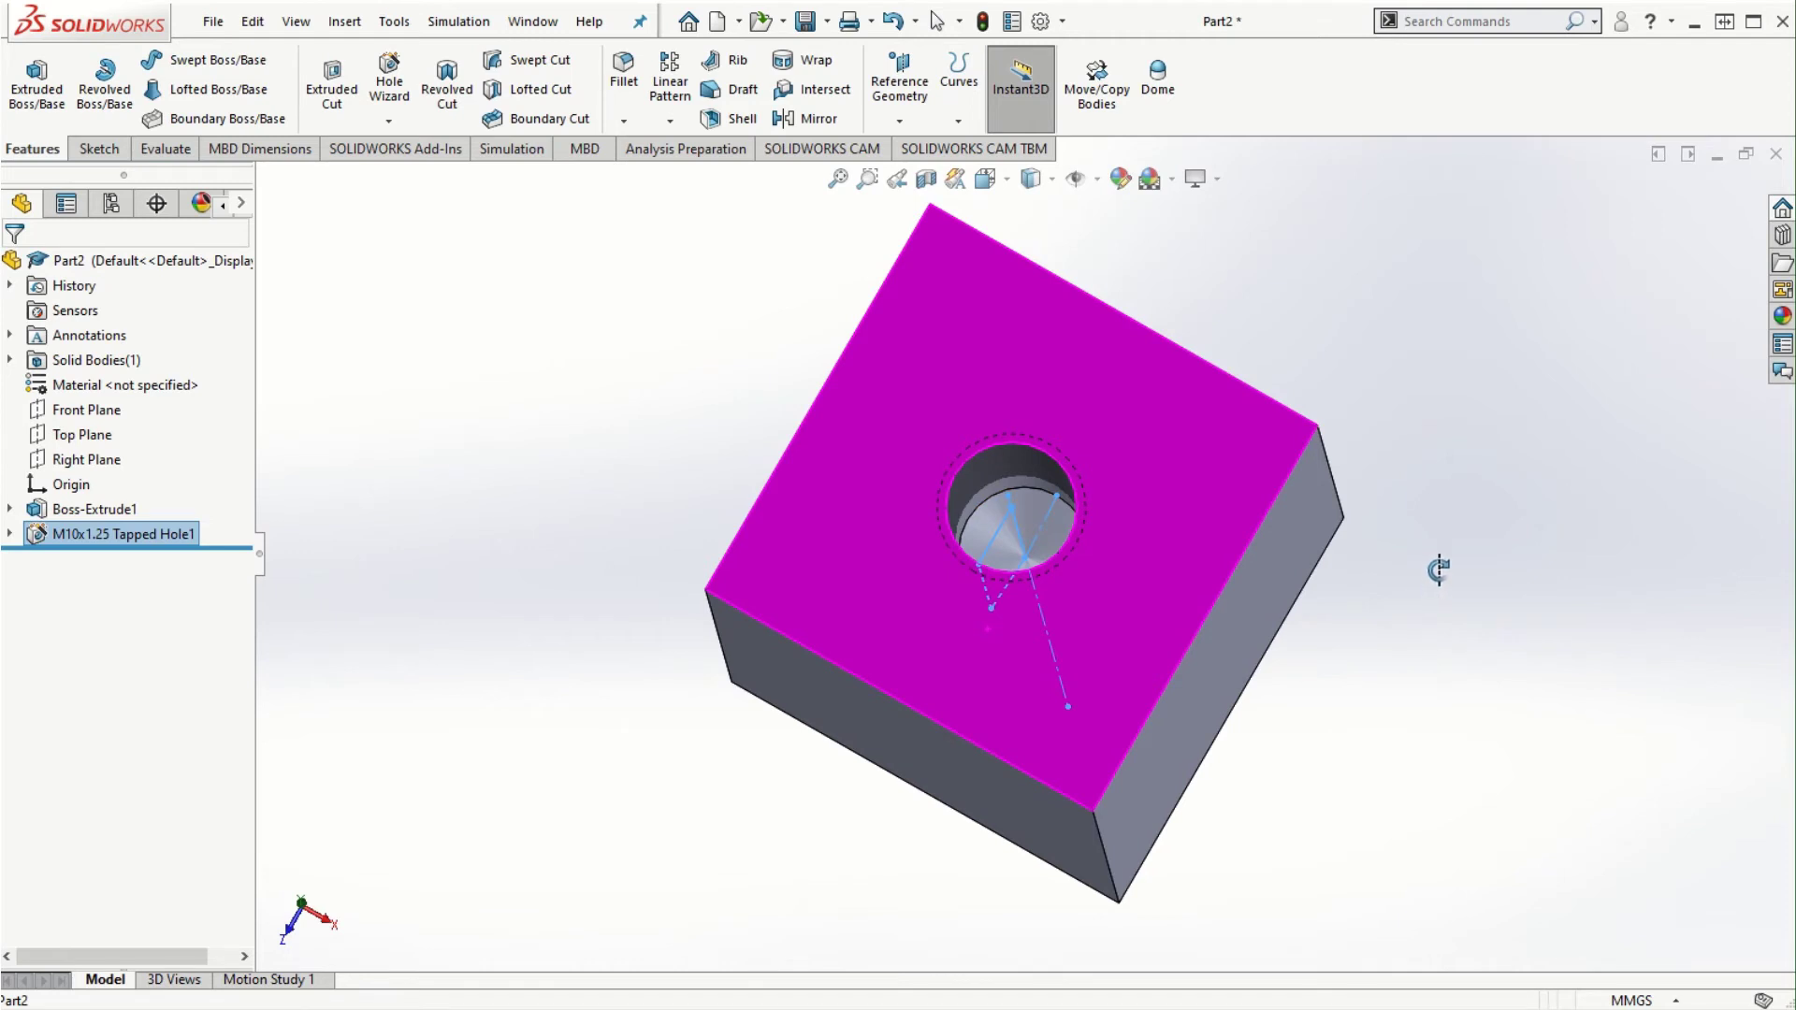
pyautogui.scroll(-2, 1431, 572)
pyautogui.scroll(2, 1399, 589)
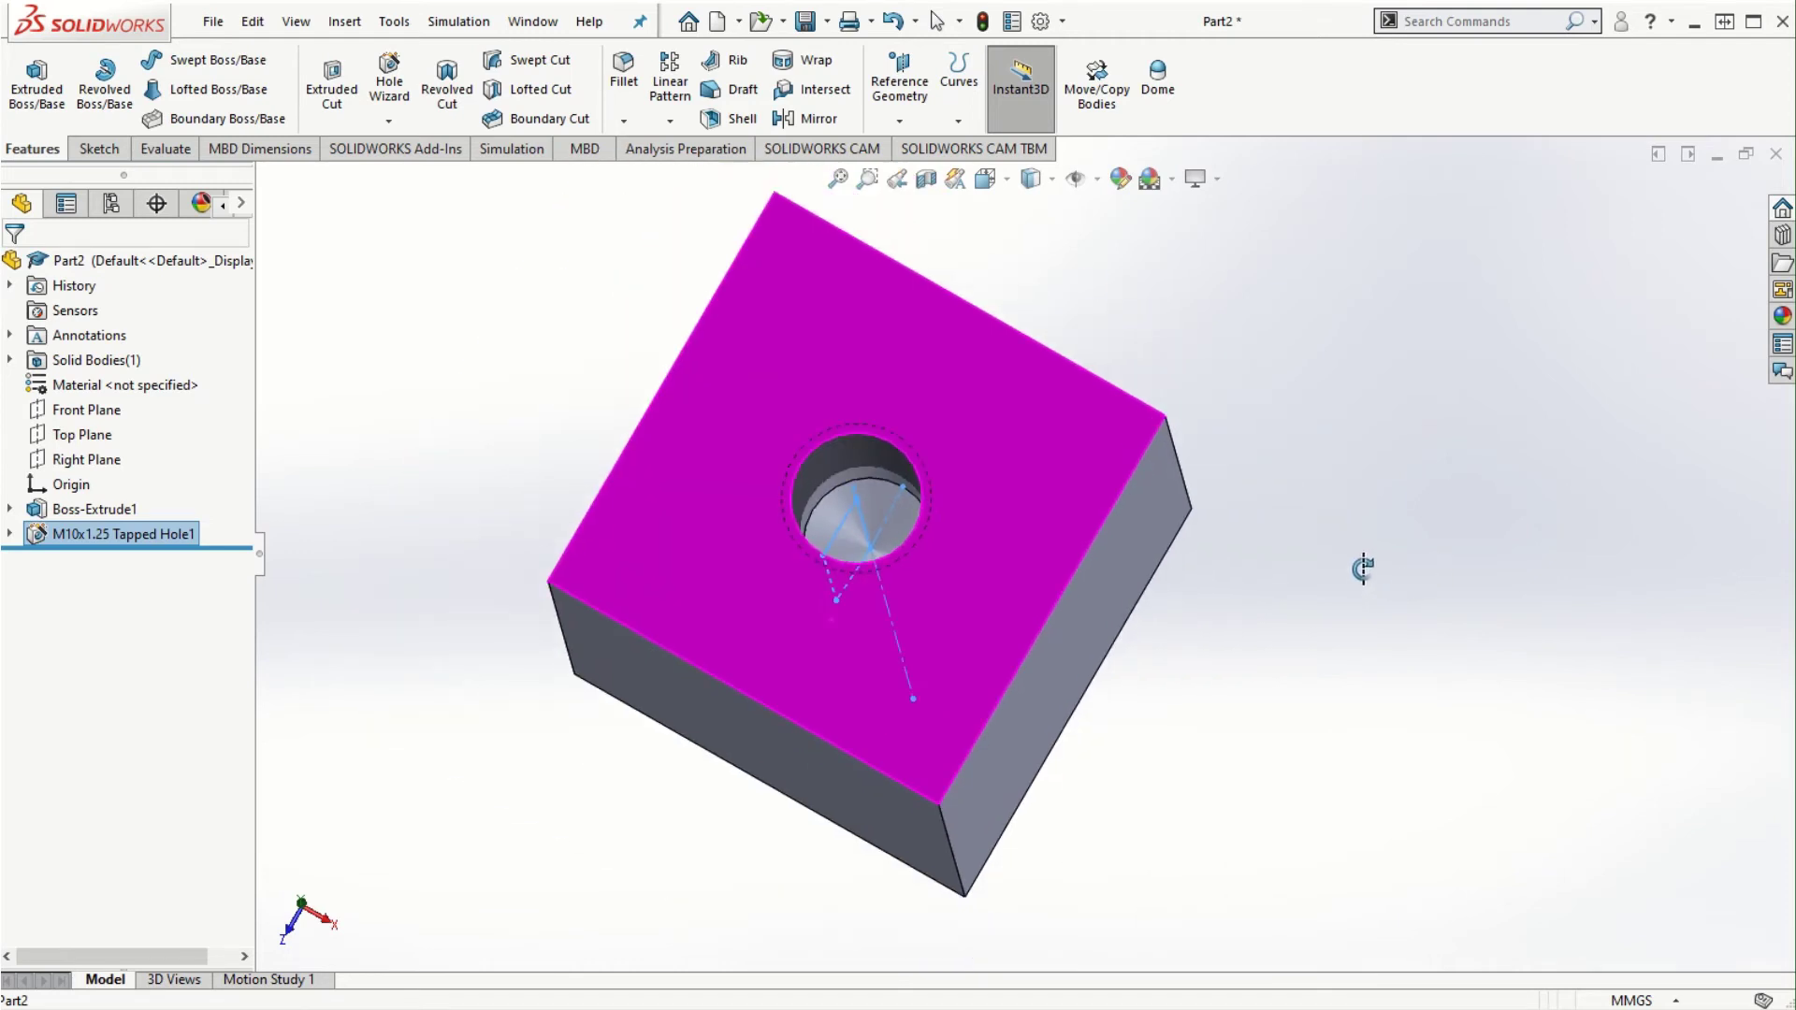
pyautogui.moveTo(1362, 567); pyautogui.dragTo(1260, 610, button='middle')
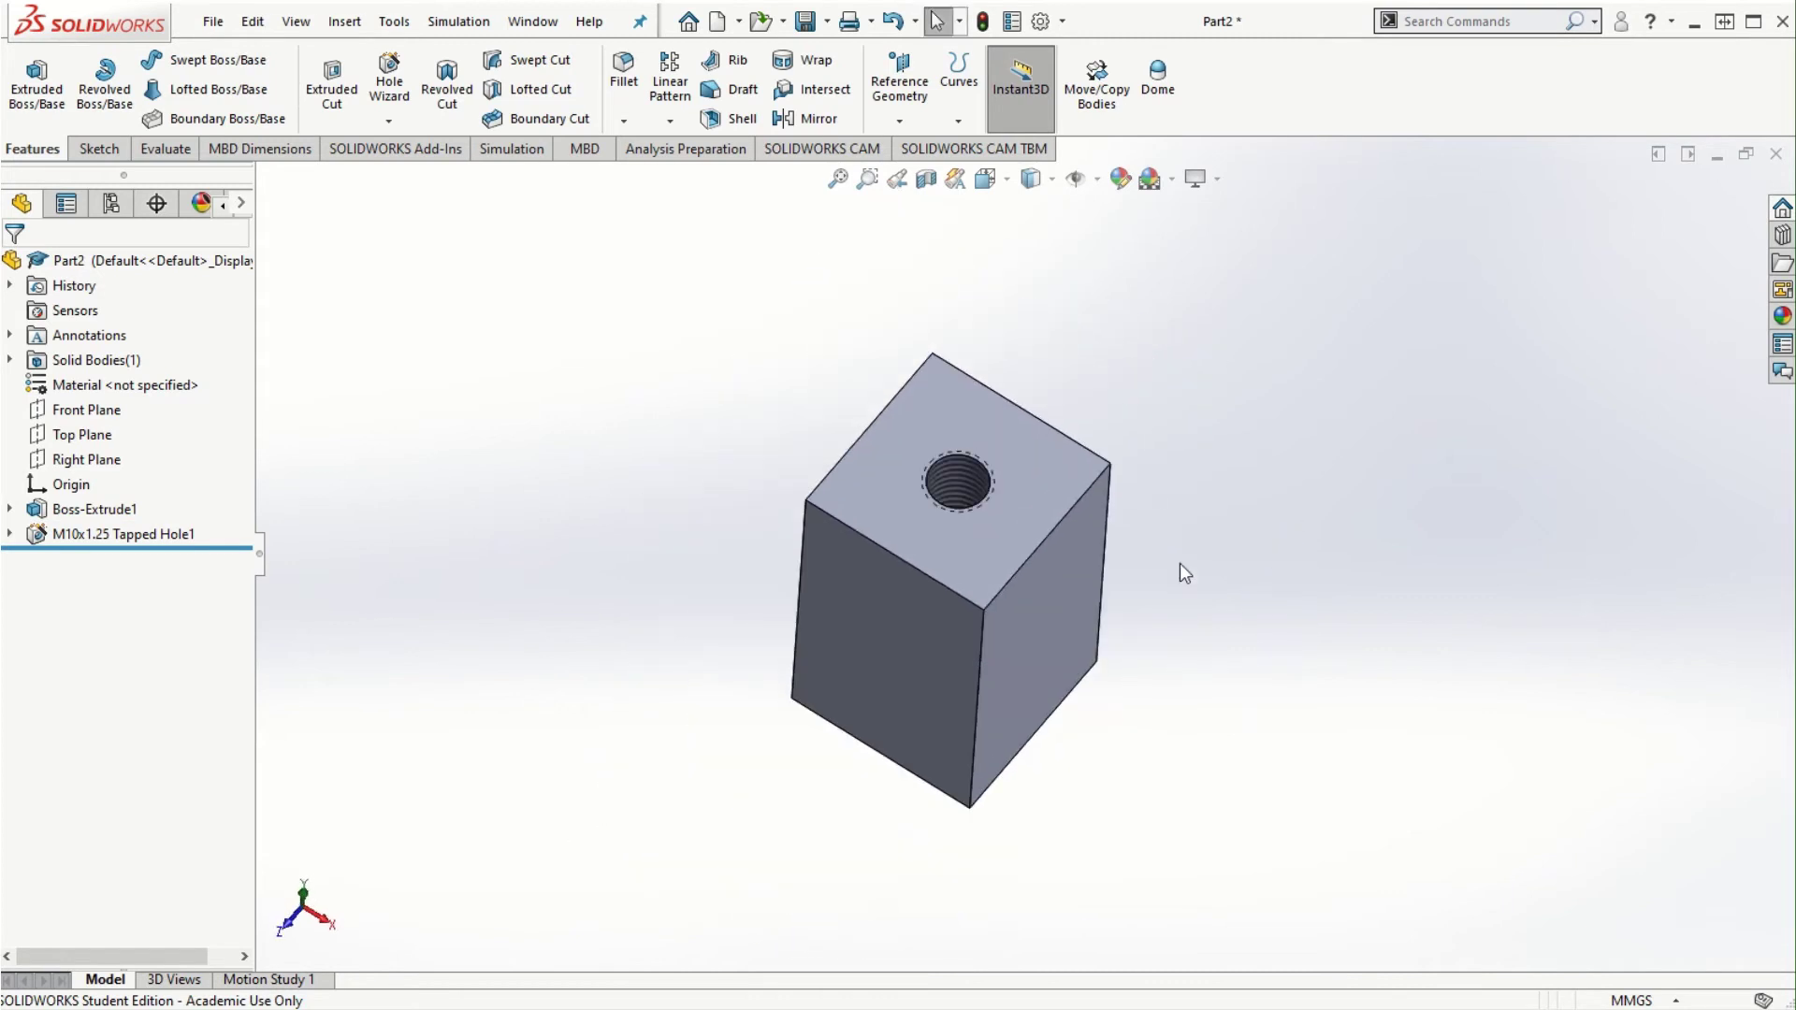
# - Save the part on the Desktop under the file name Bottom Block
pyautogui.click(214, 21)
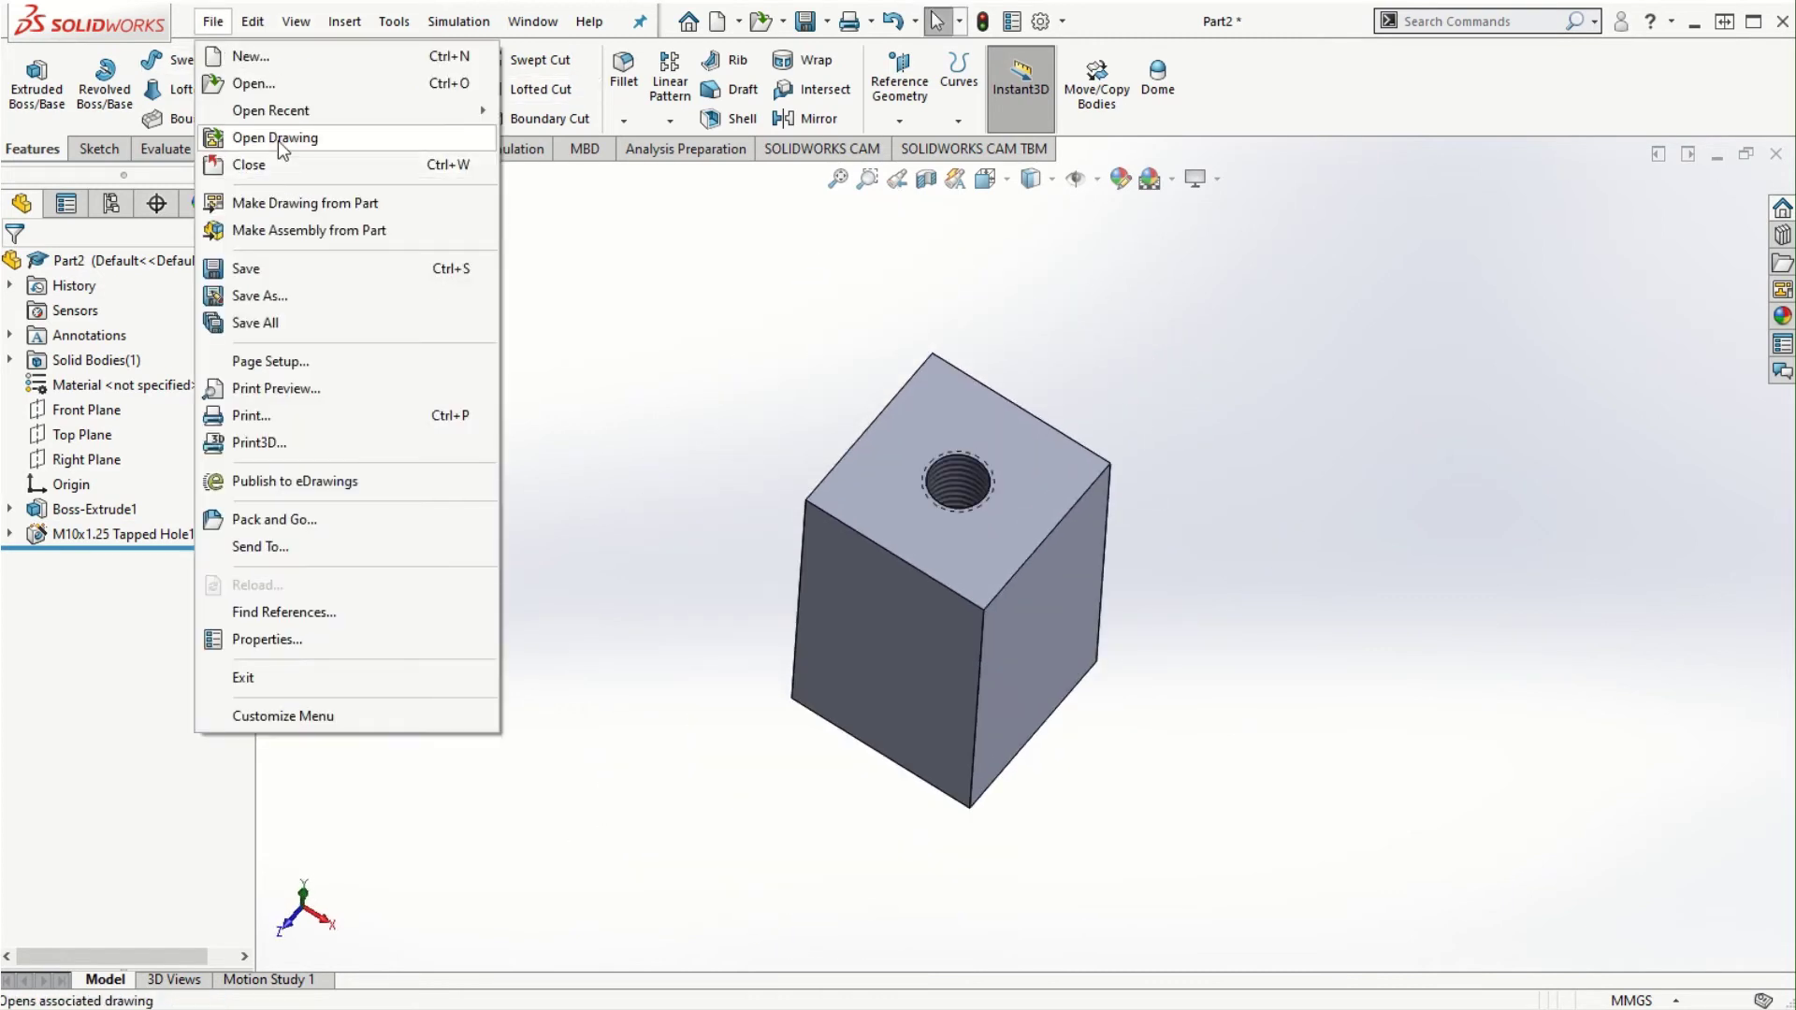
pyautogui.click(300, 296)
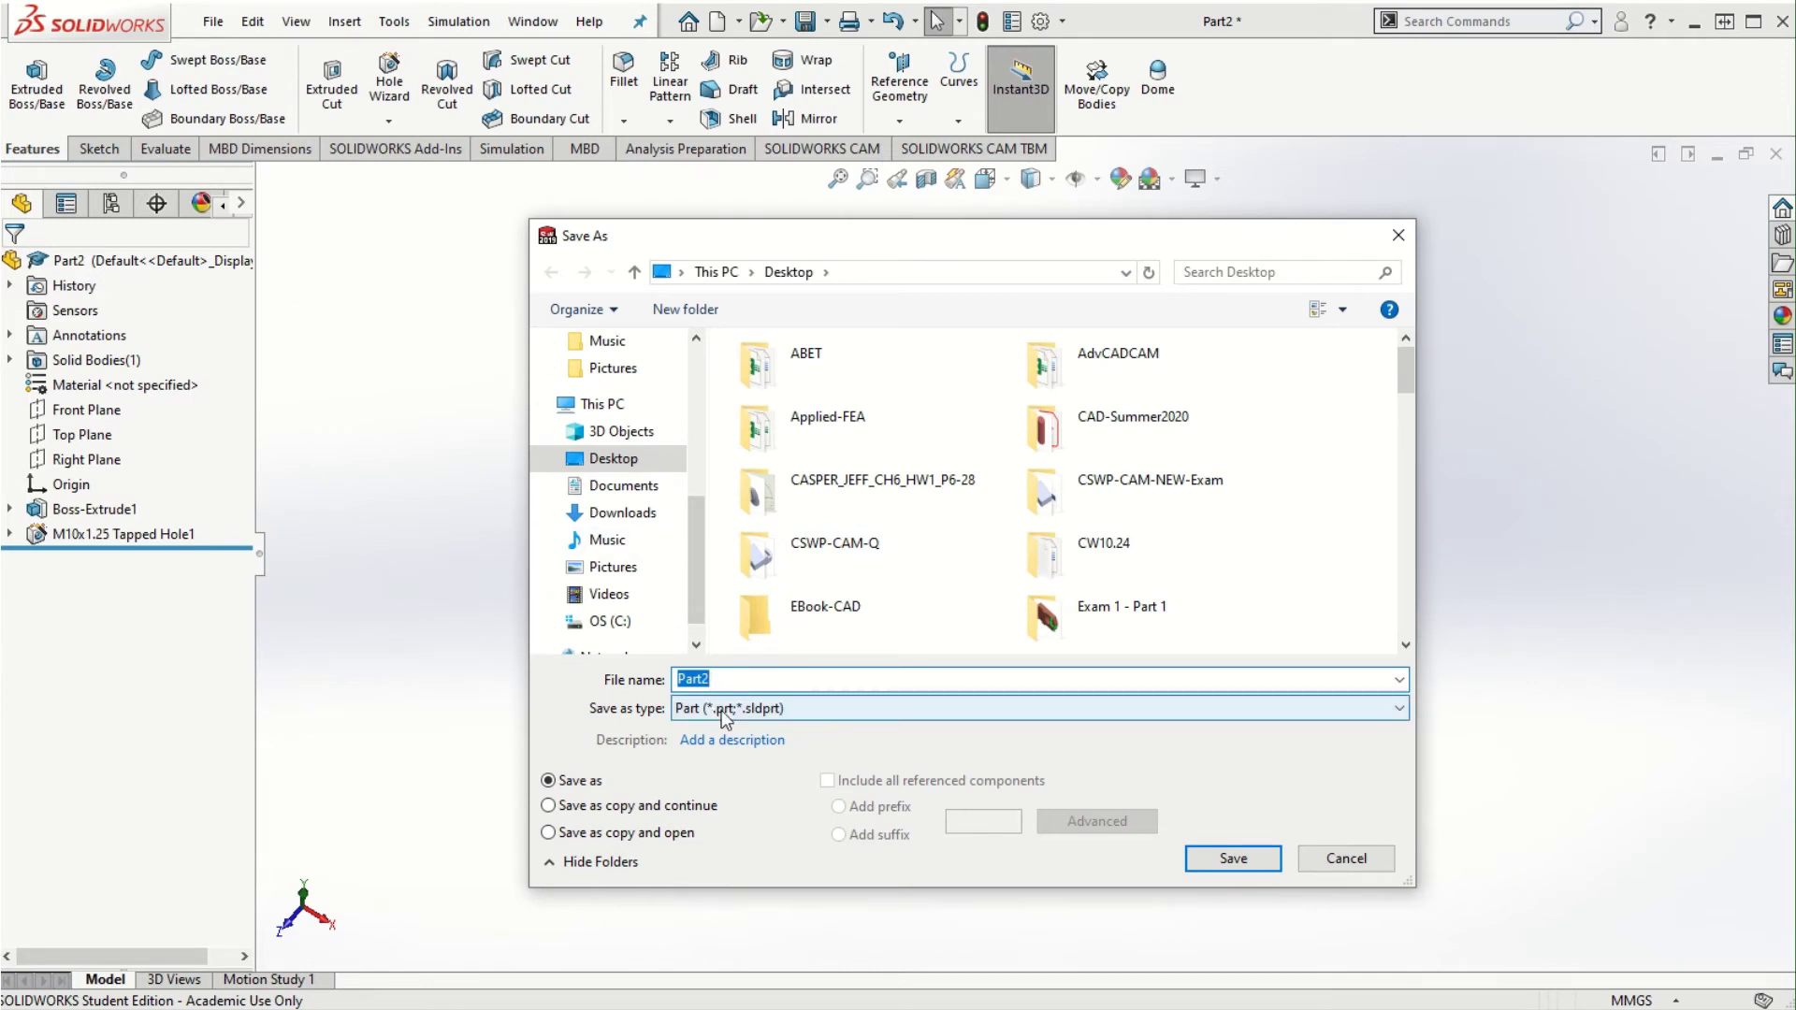
pyautogui.write('Bottom Block')
pyautogui.press('Return')
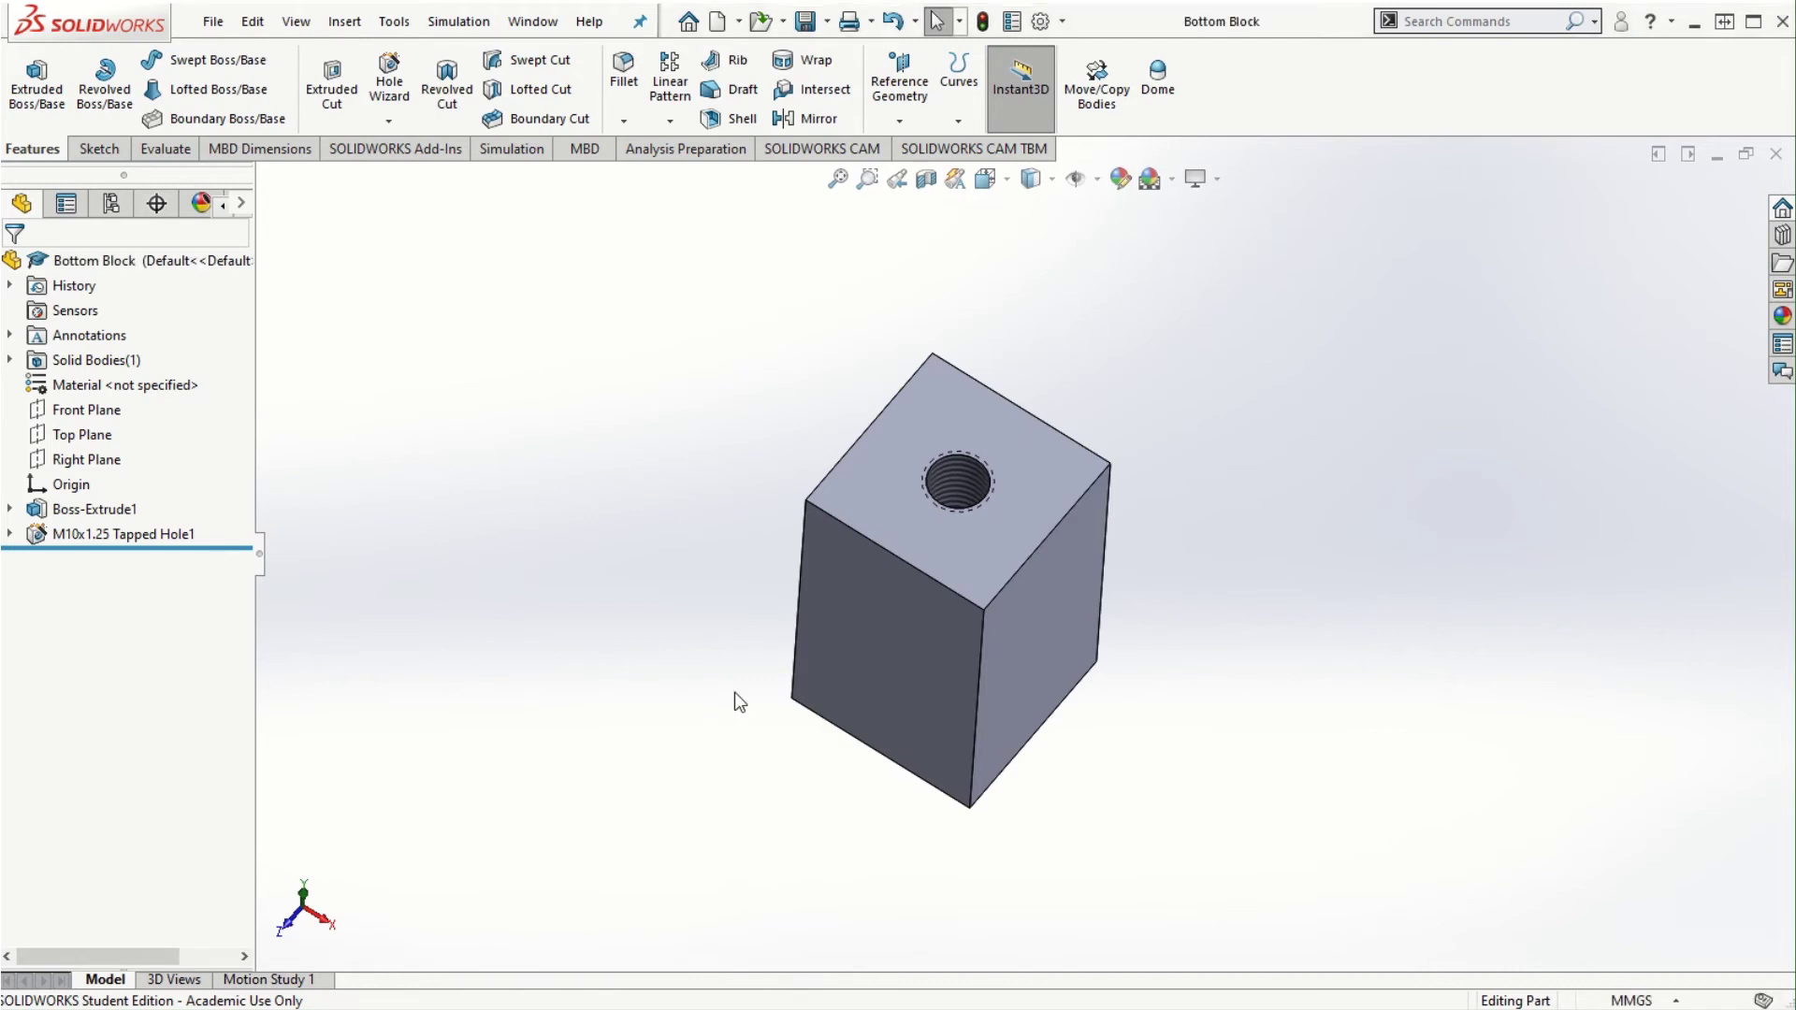
# - Create a drawing from the Bottom Block part on an A (ANSI) Landscape sheet
pyautogui.click(196, 19)
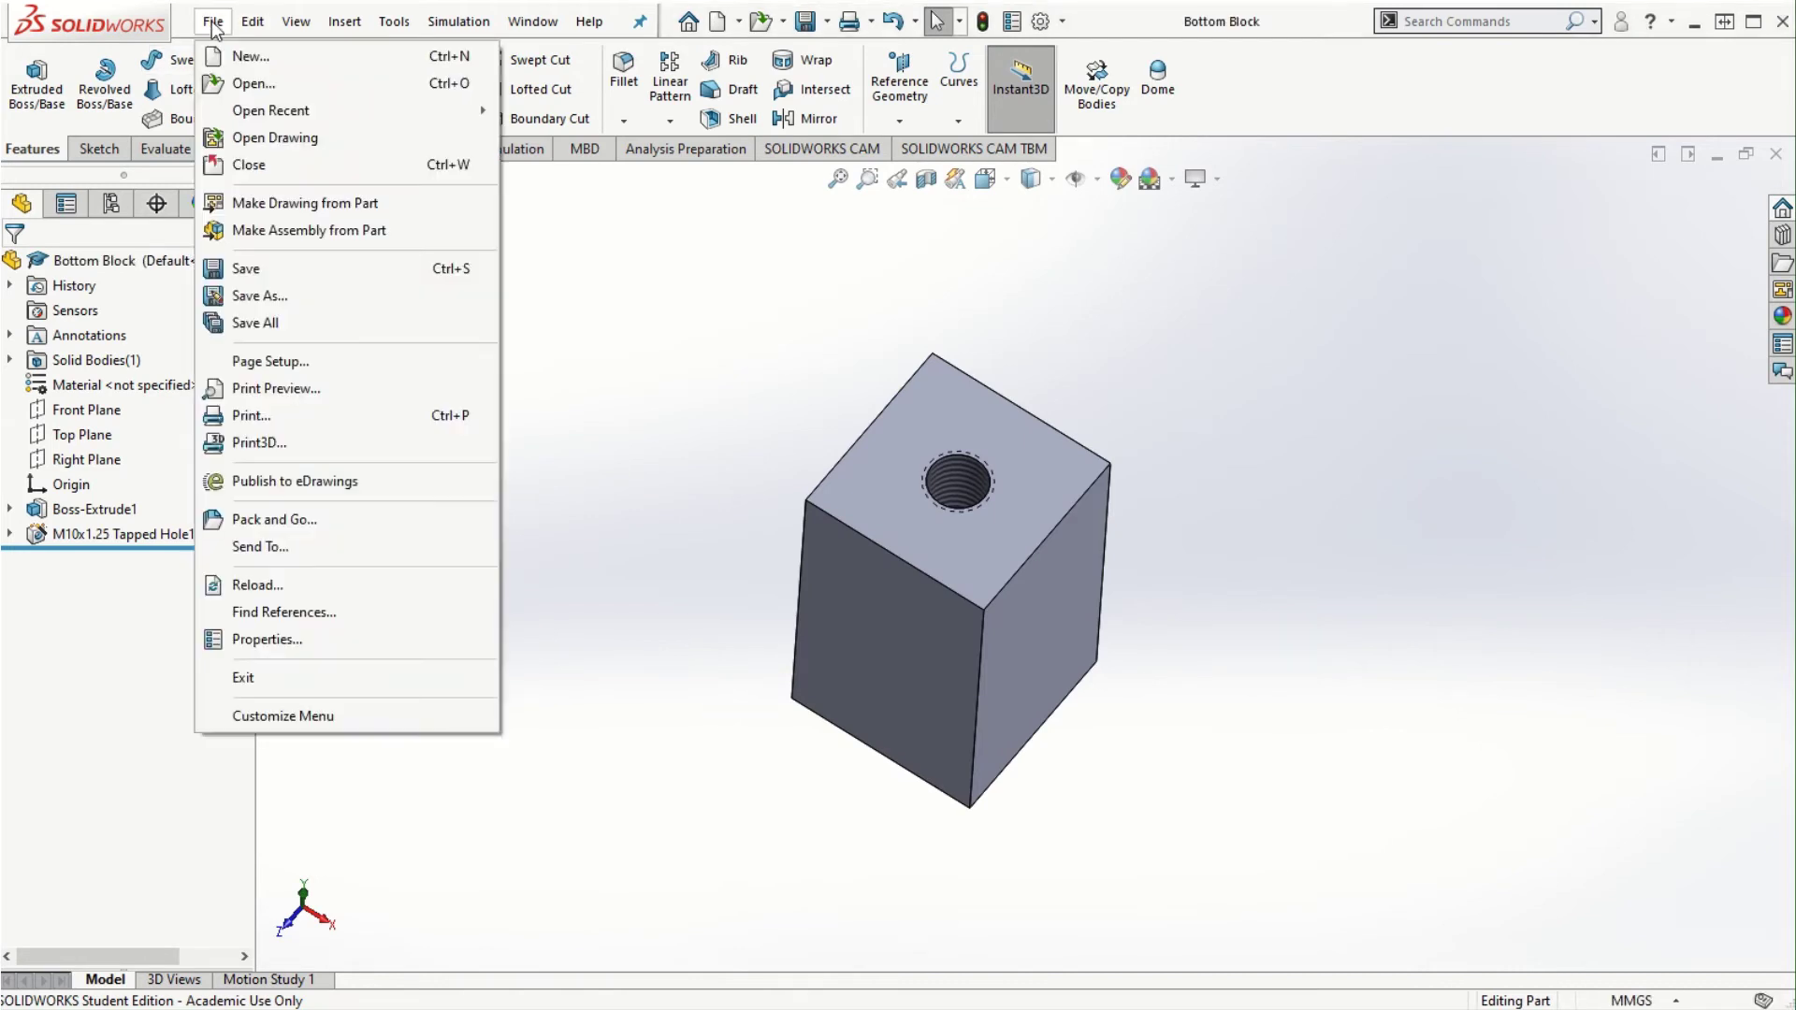
pyautogui.click(314, 230)
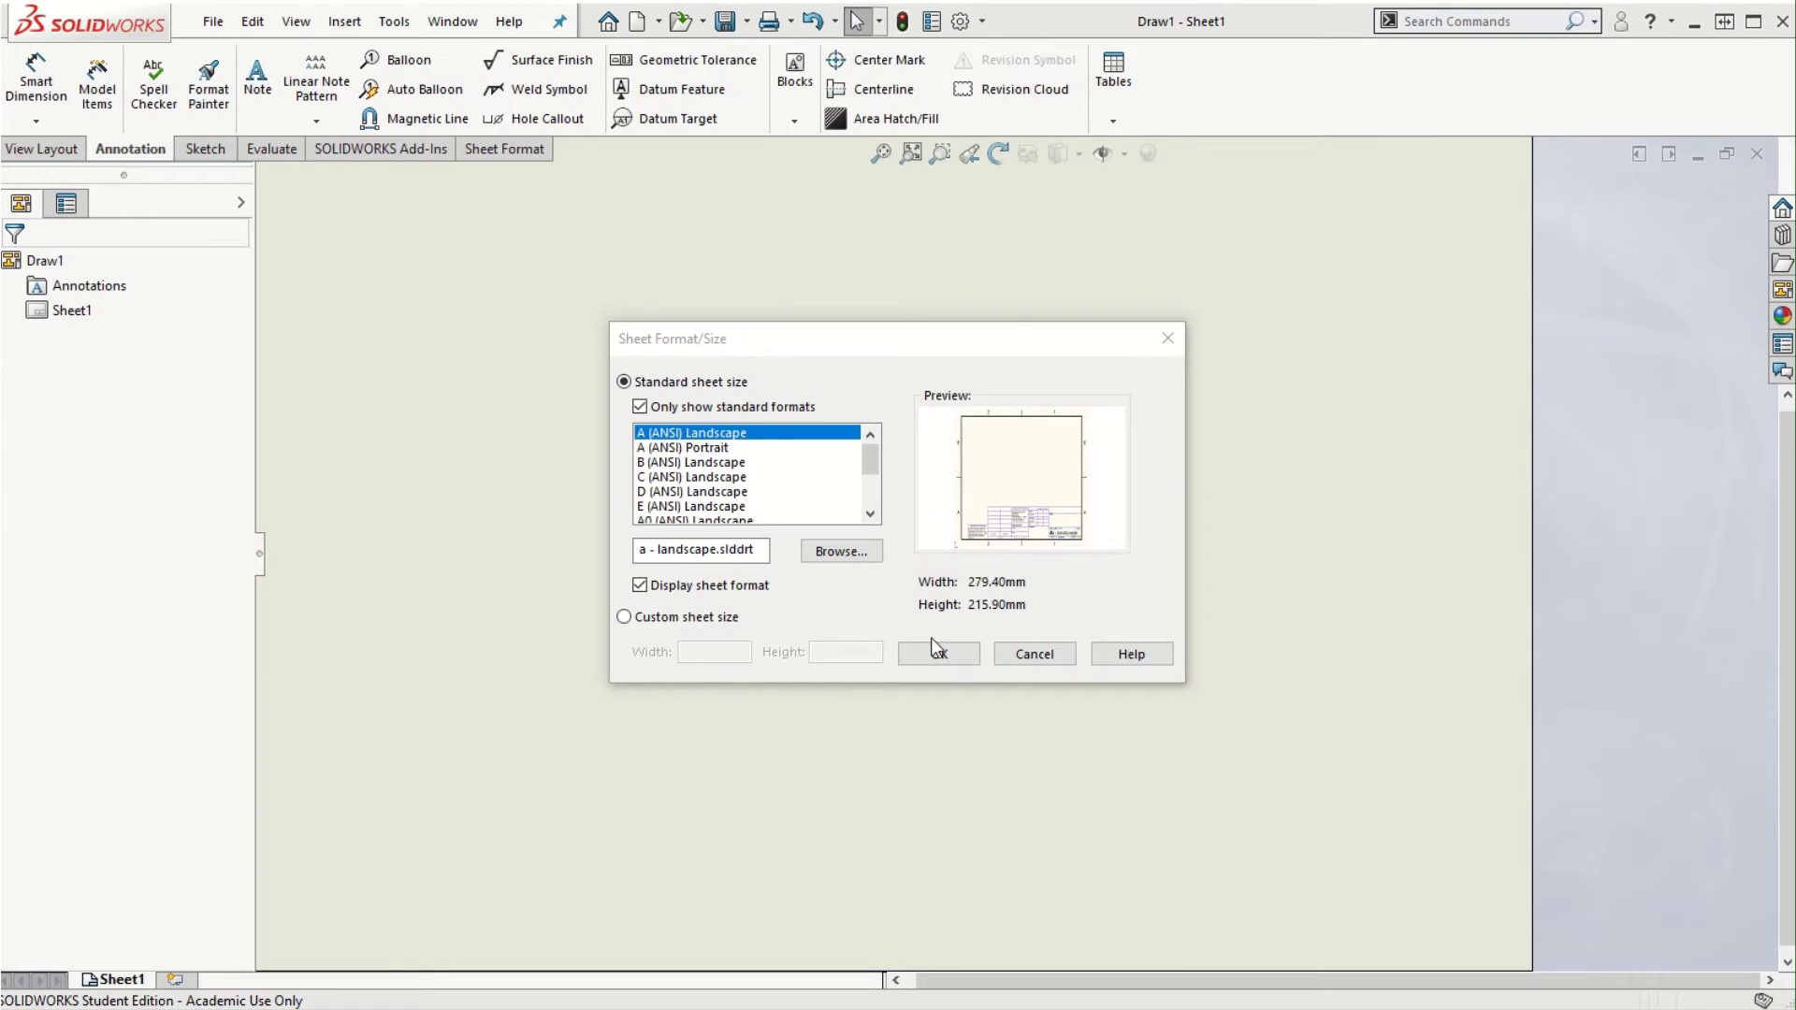
pyautogui.click(933, 651)
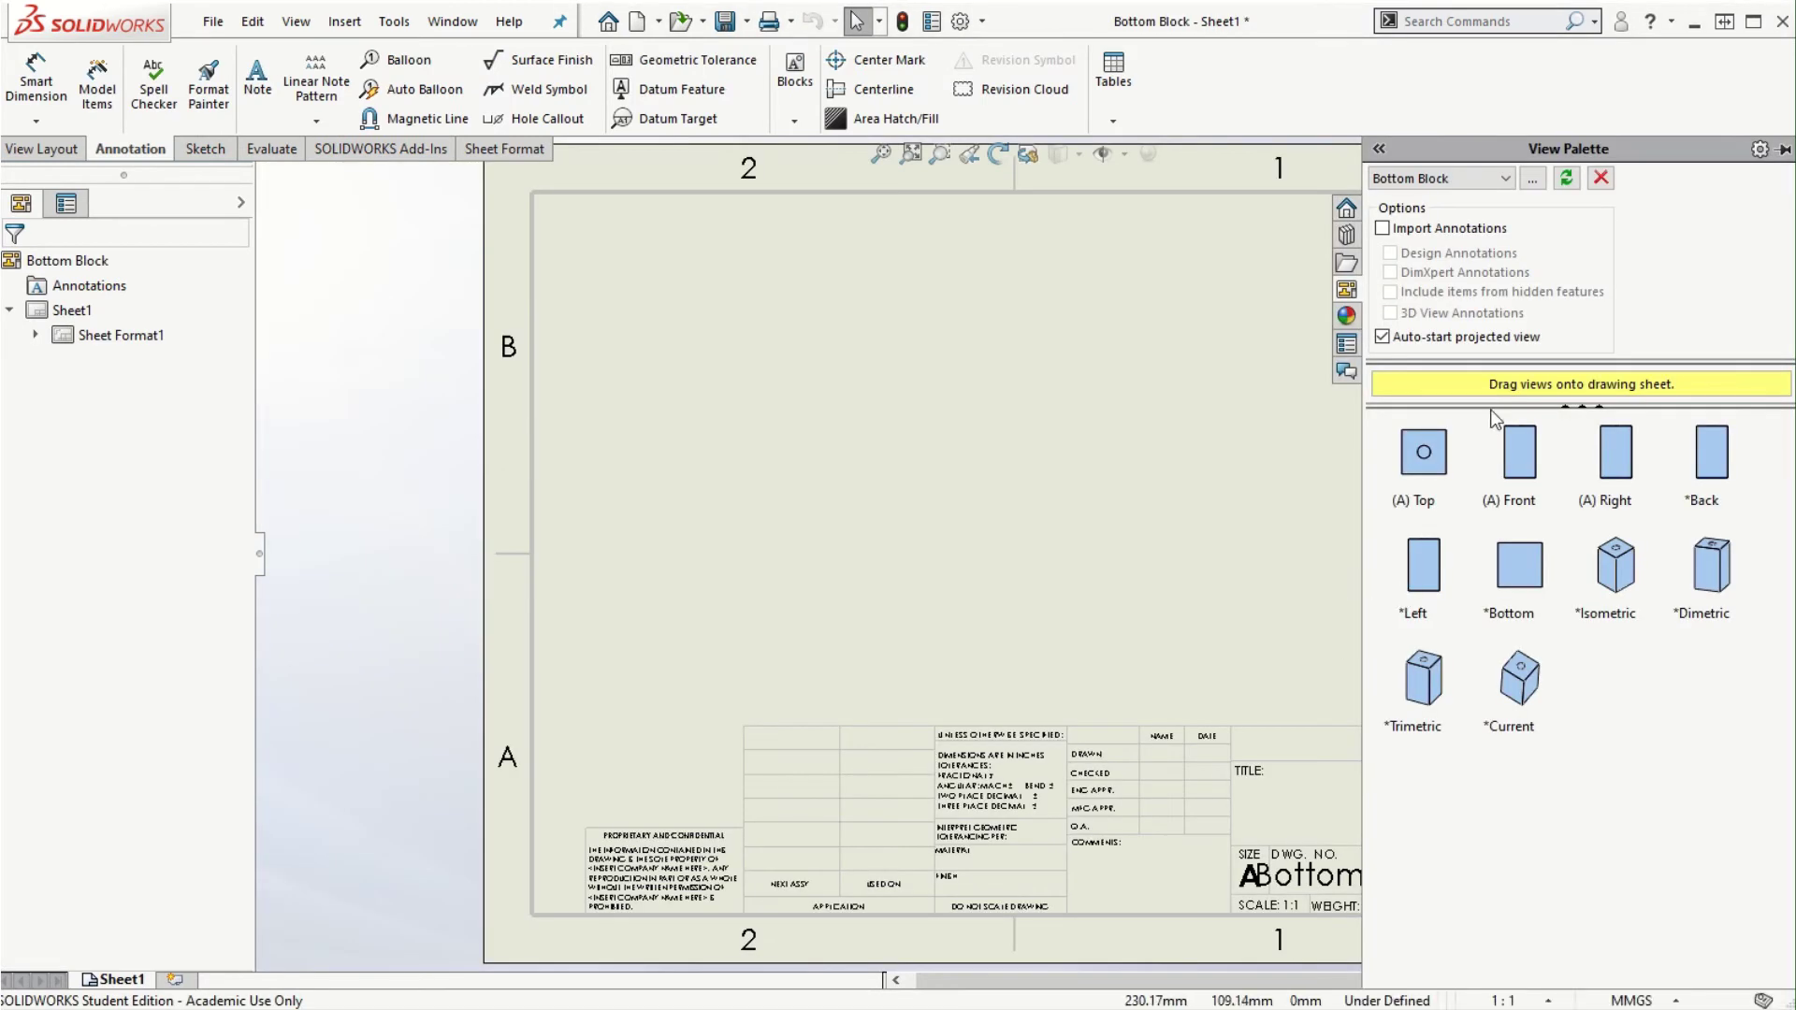
# - Place the block's front view near the middle of the sheet and show its hidden lines
pyautogui.moveTo(1515, 454)
pyautogui.mouseDown()
pyautogui.moveTo(1519, 468)
pyautogui.moveTo(934, 509)
pyautogui.mouseUp()
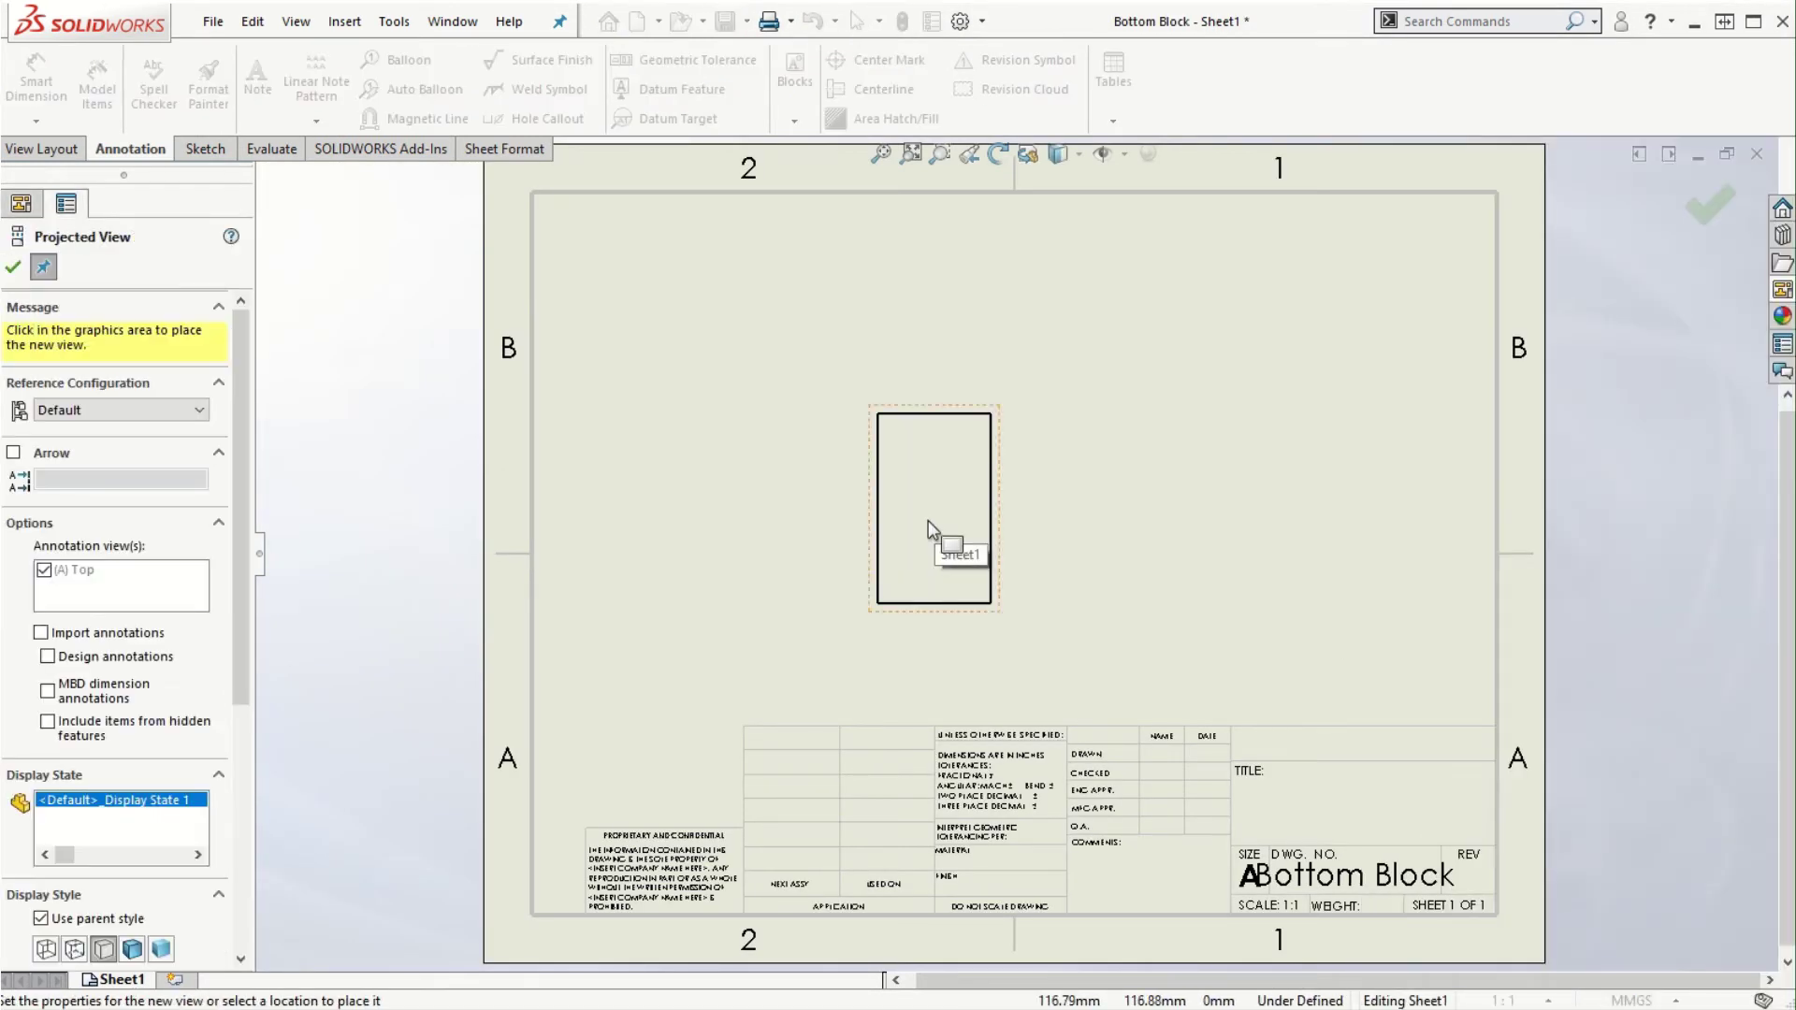
pyautogui.press('Escape')
pyautogui.click(767, 478)
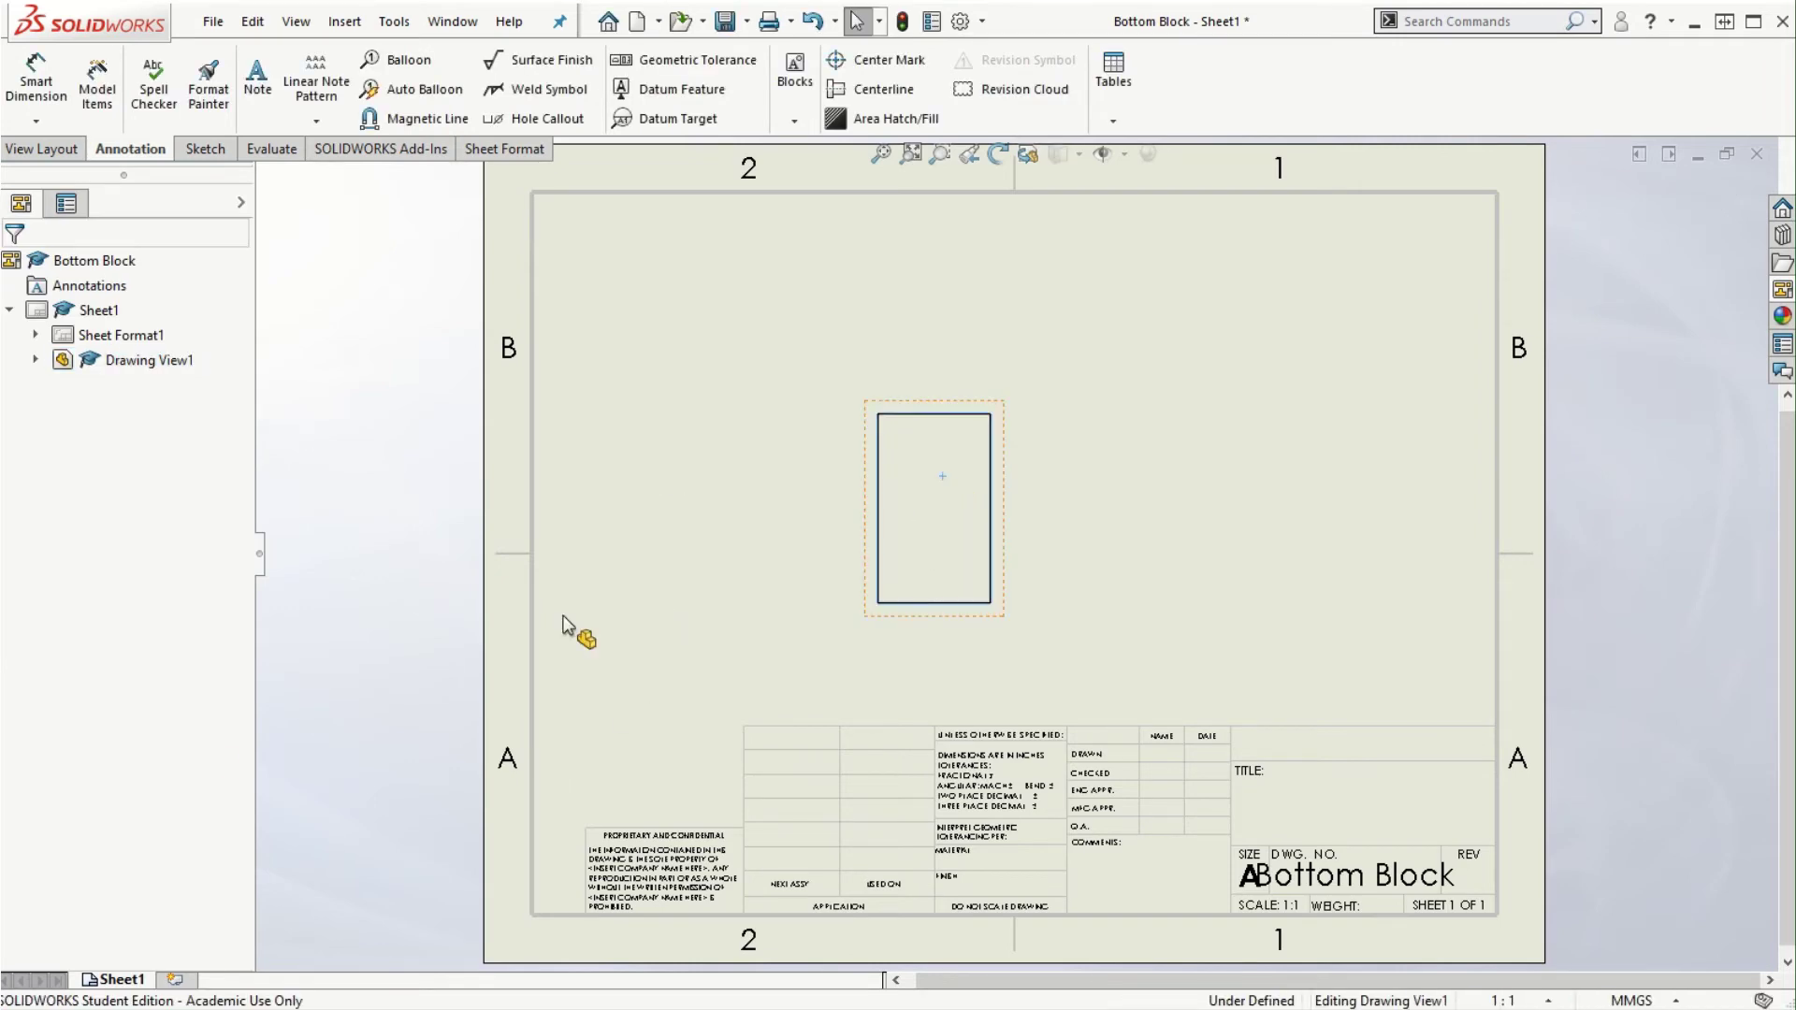
pyautogui.click(86, 879)
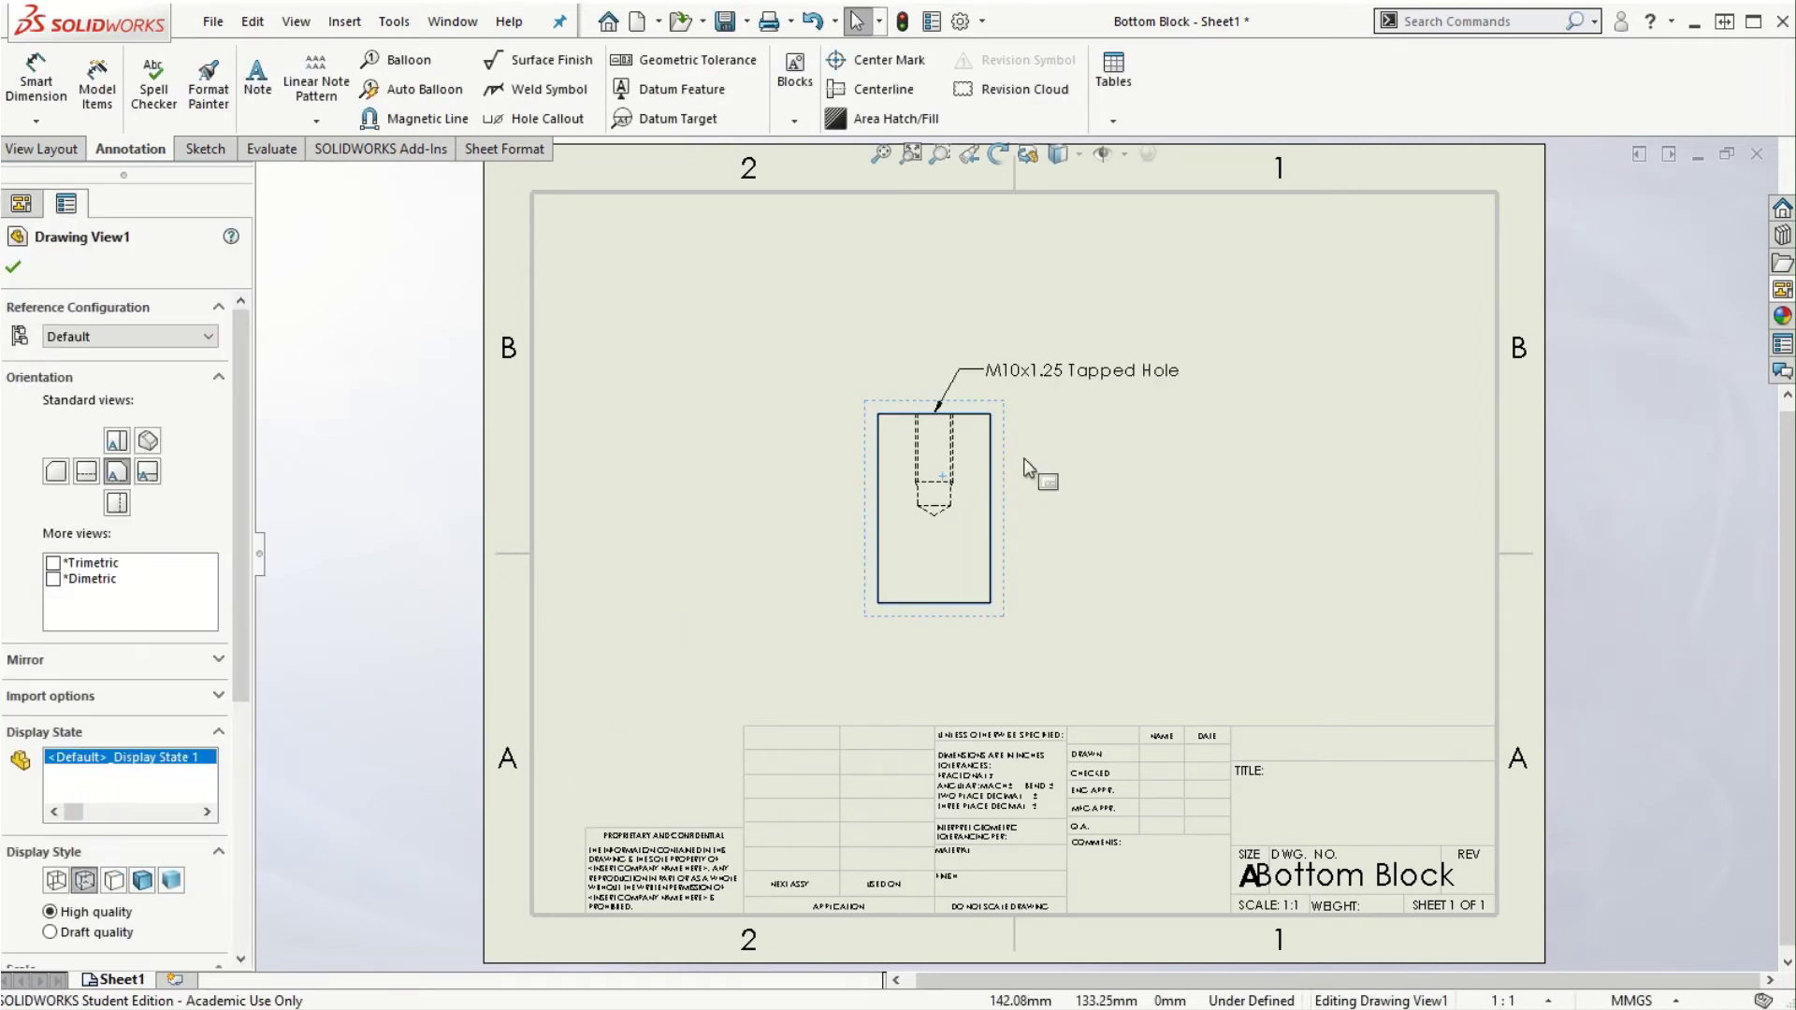
# - Dimension the tapped hole's thread diameter and position the dimension text above and to the left of the block
pyautogui.scroll(-4, 990, 459)
pyautogui.scroll(-3, 989, 505)
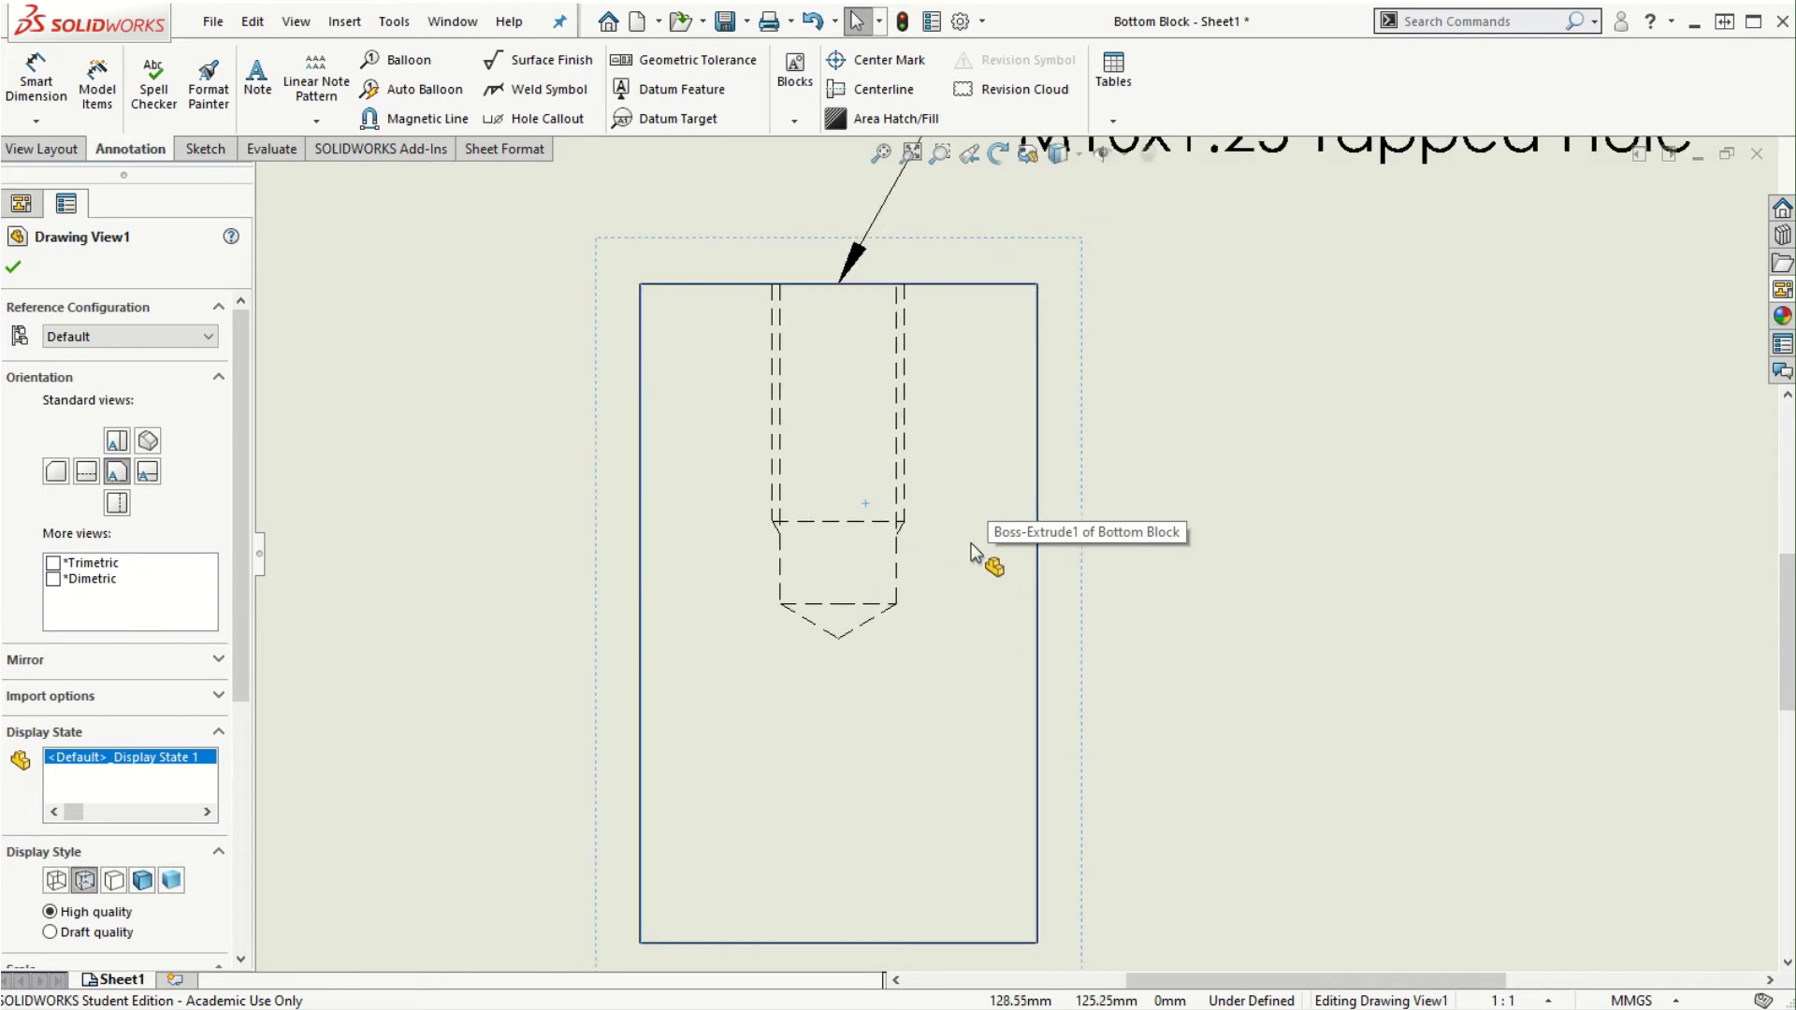
pyautogui.click(37, 94)
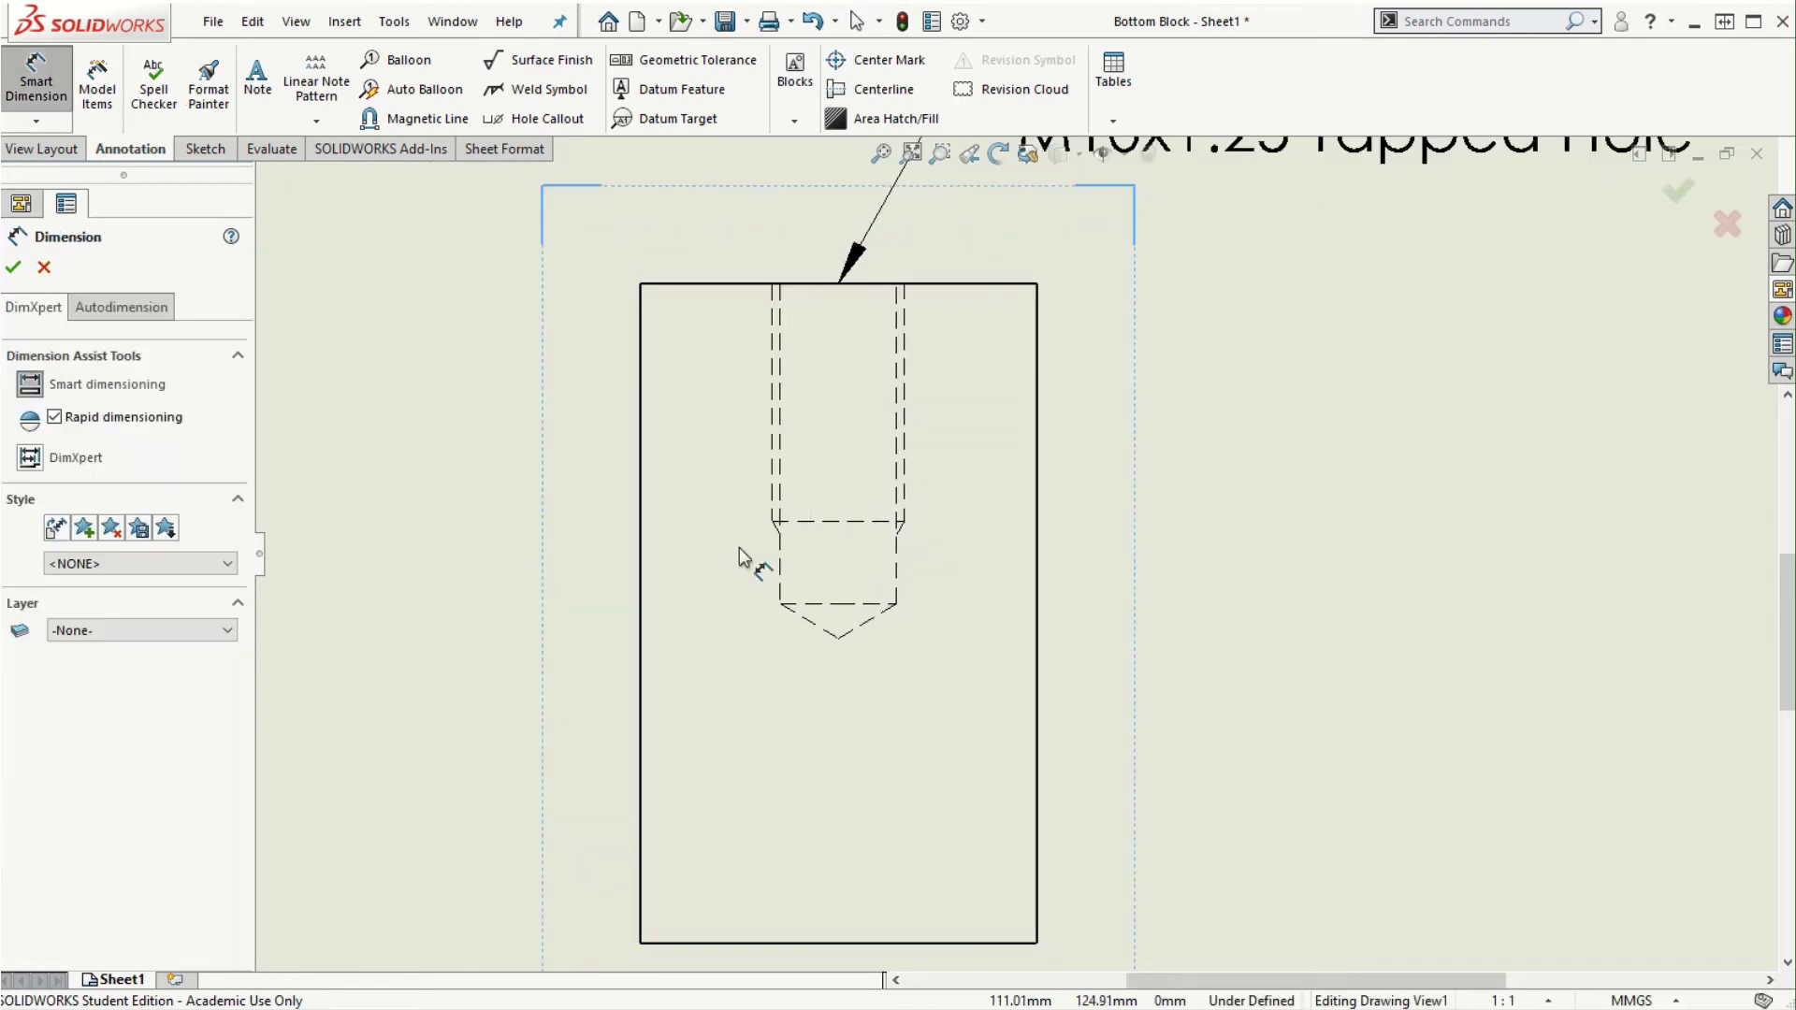
pyautogui.click(815, 521)
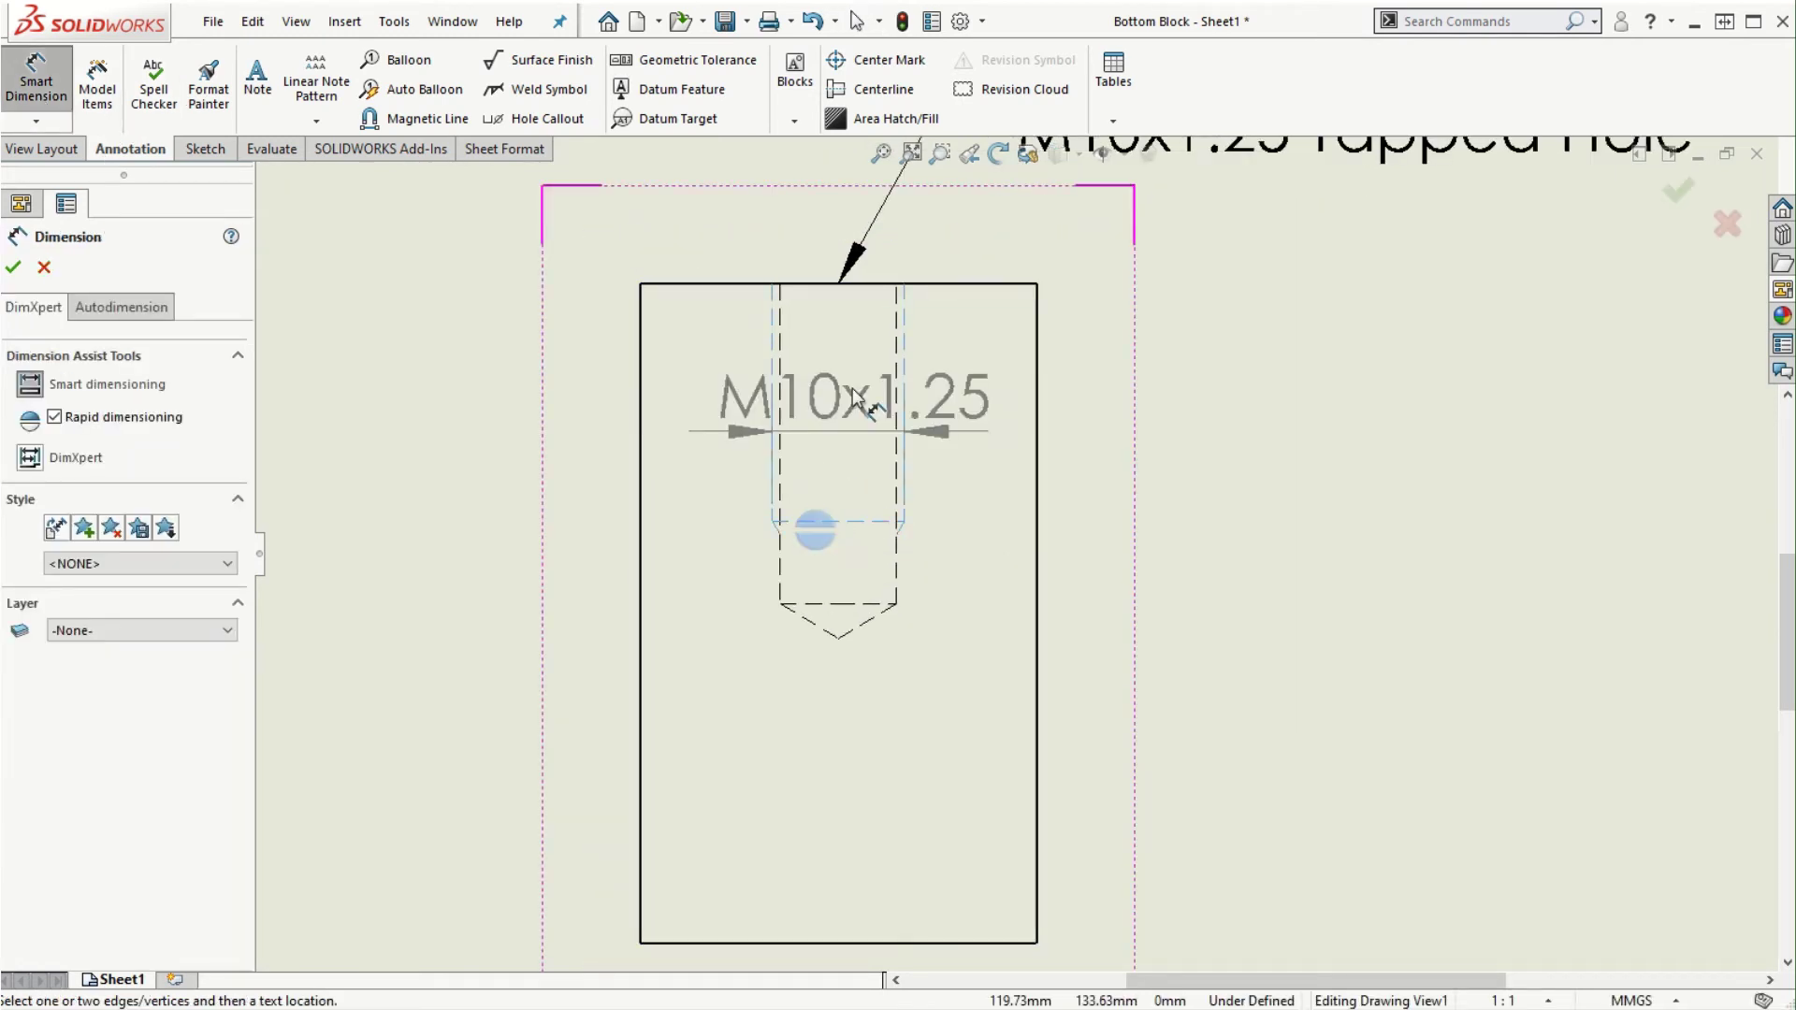
pyautogui.click(767, 290)
pyautogui.press('Escape')
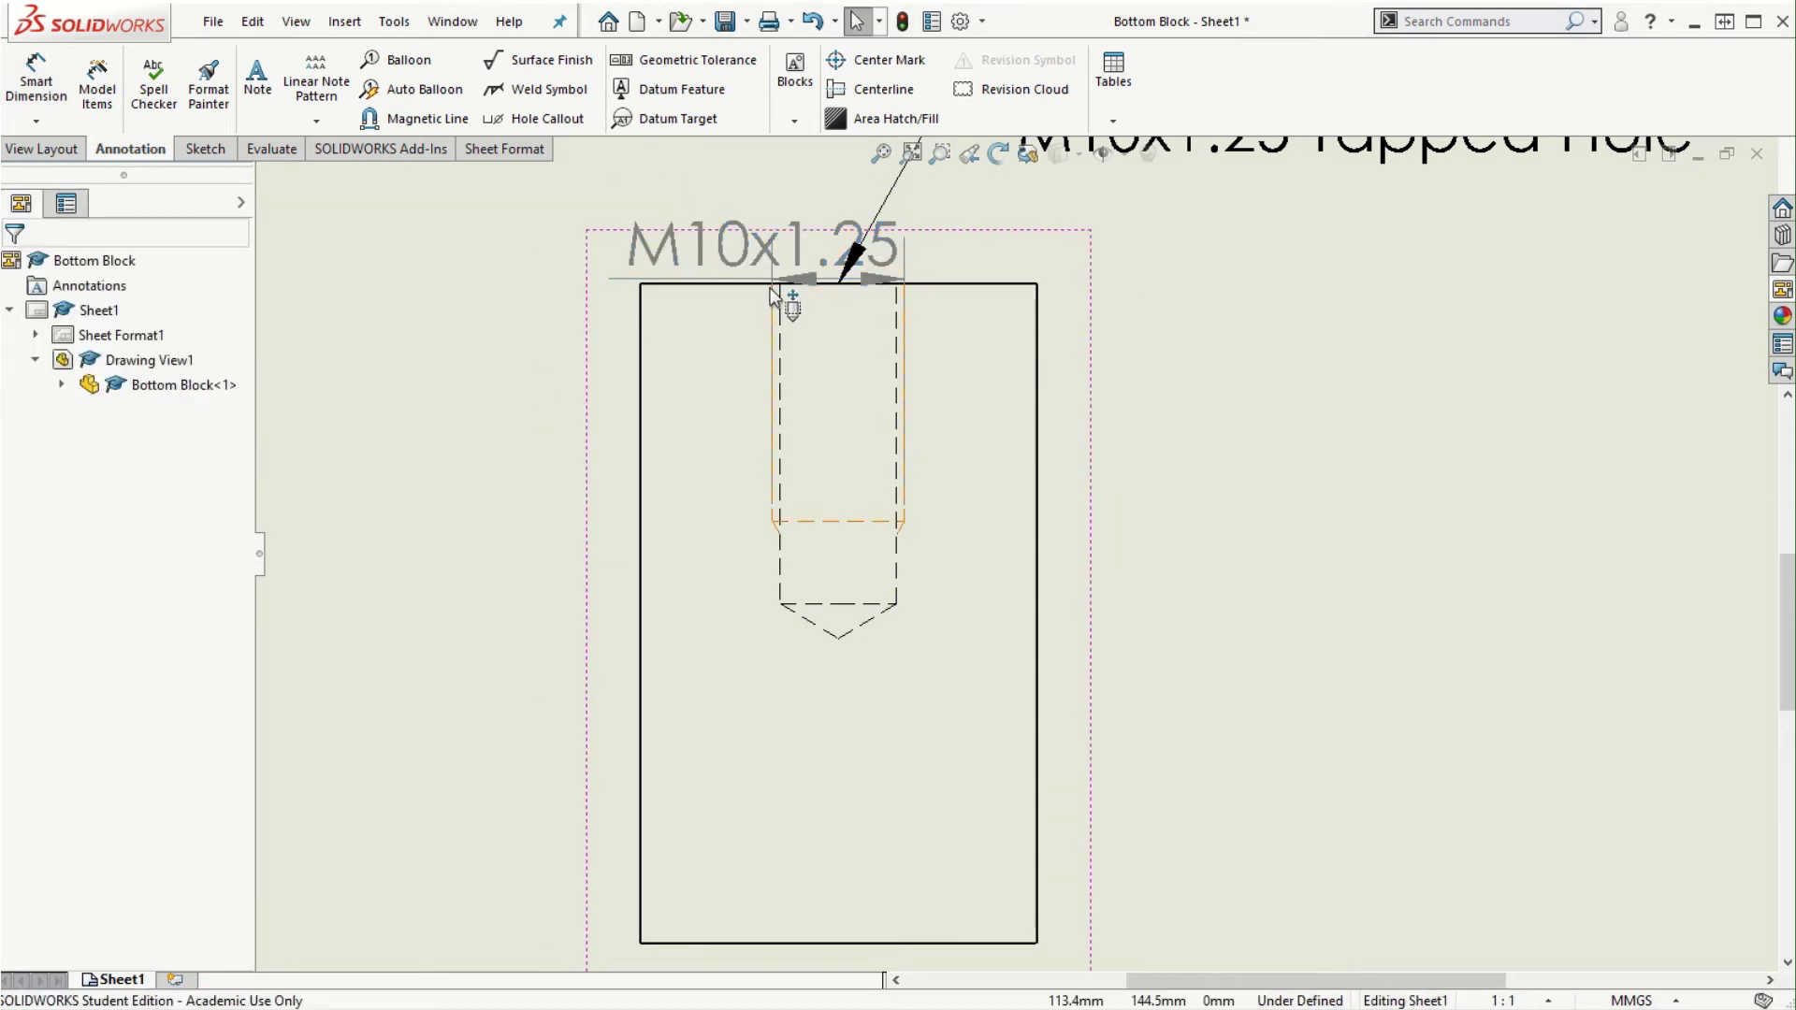
pyautogui.moveTo(739, 248); pyautogui.dragTo(449, 239)
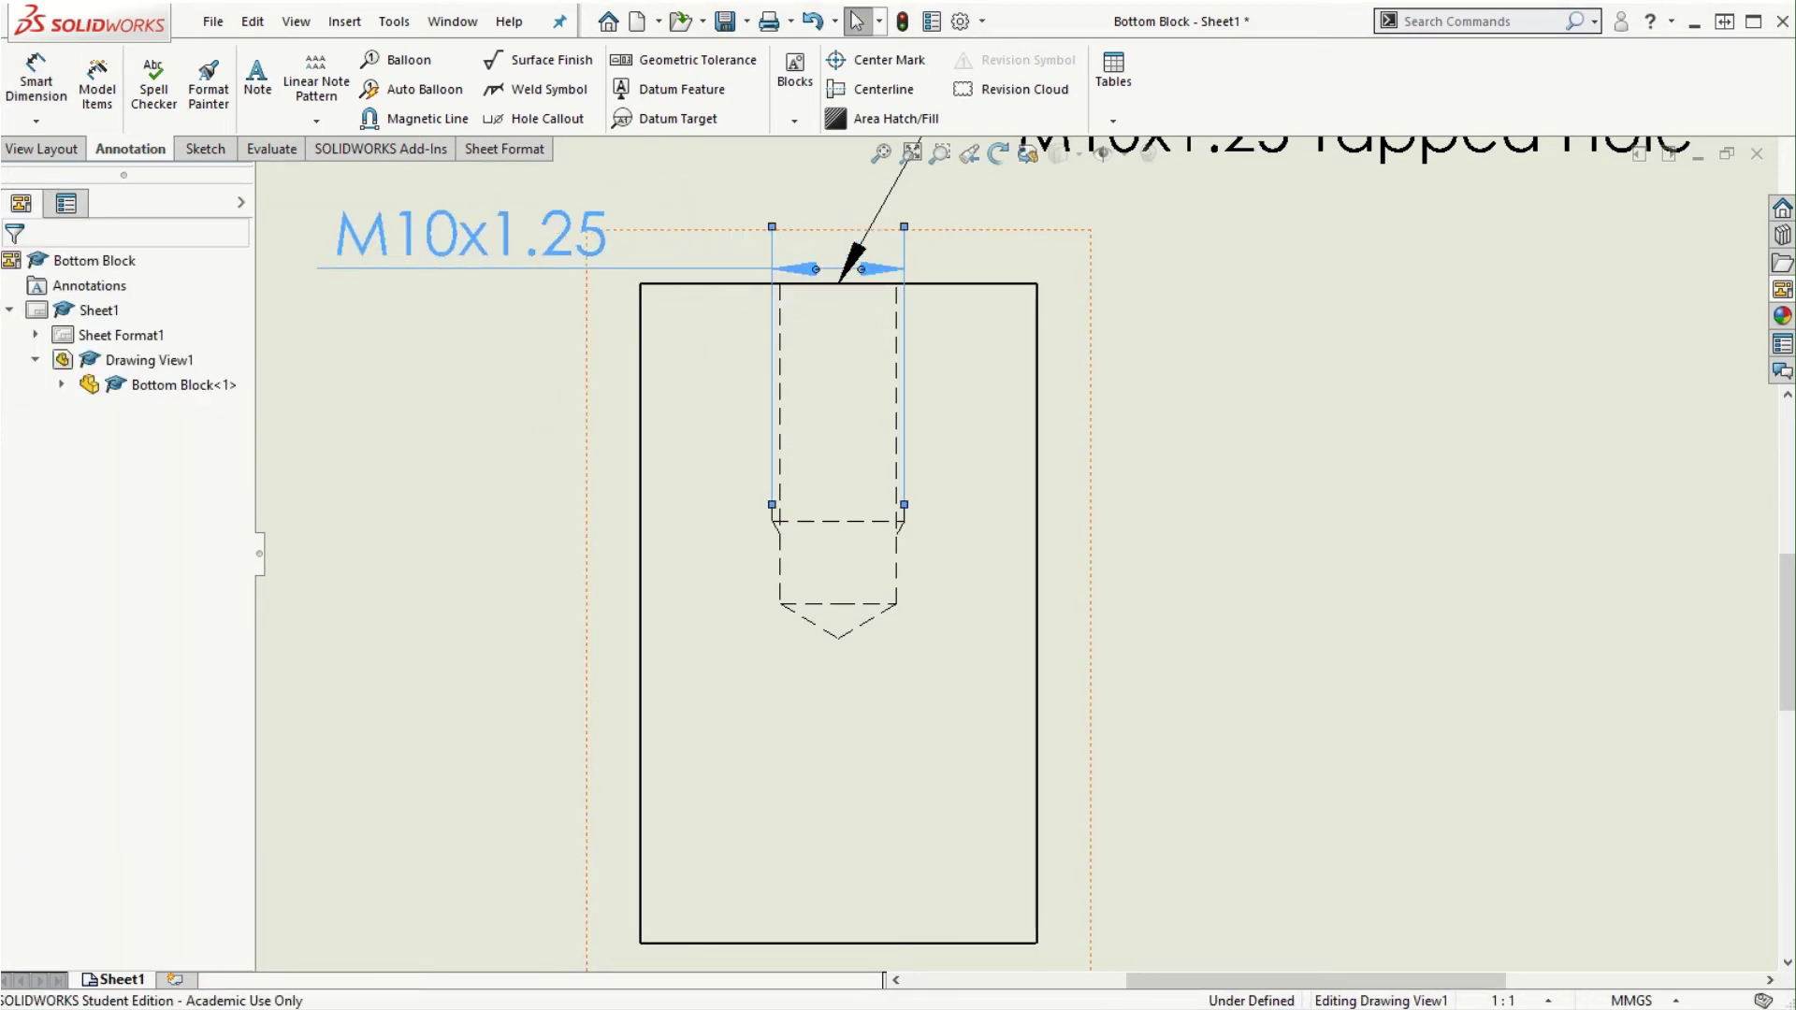
# - Dimension the thread depth from the block's top edge to the thread end line, placing it to the right of the block
pyautogui.click(35, 84)
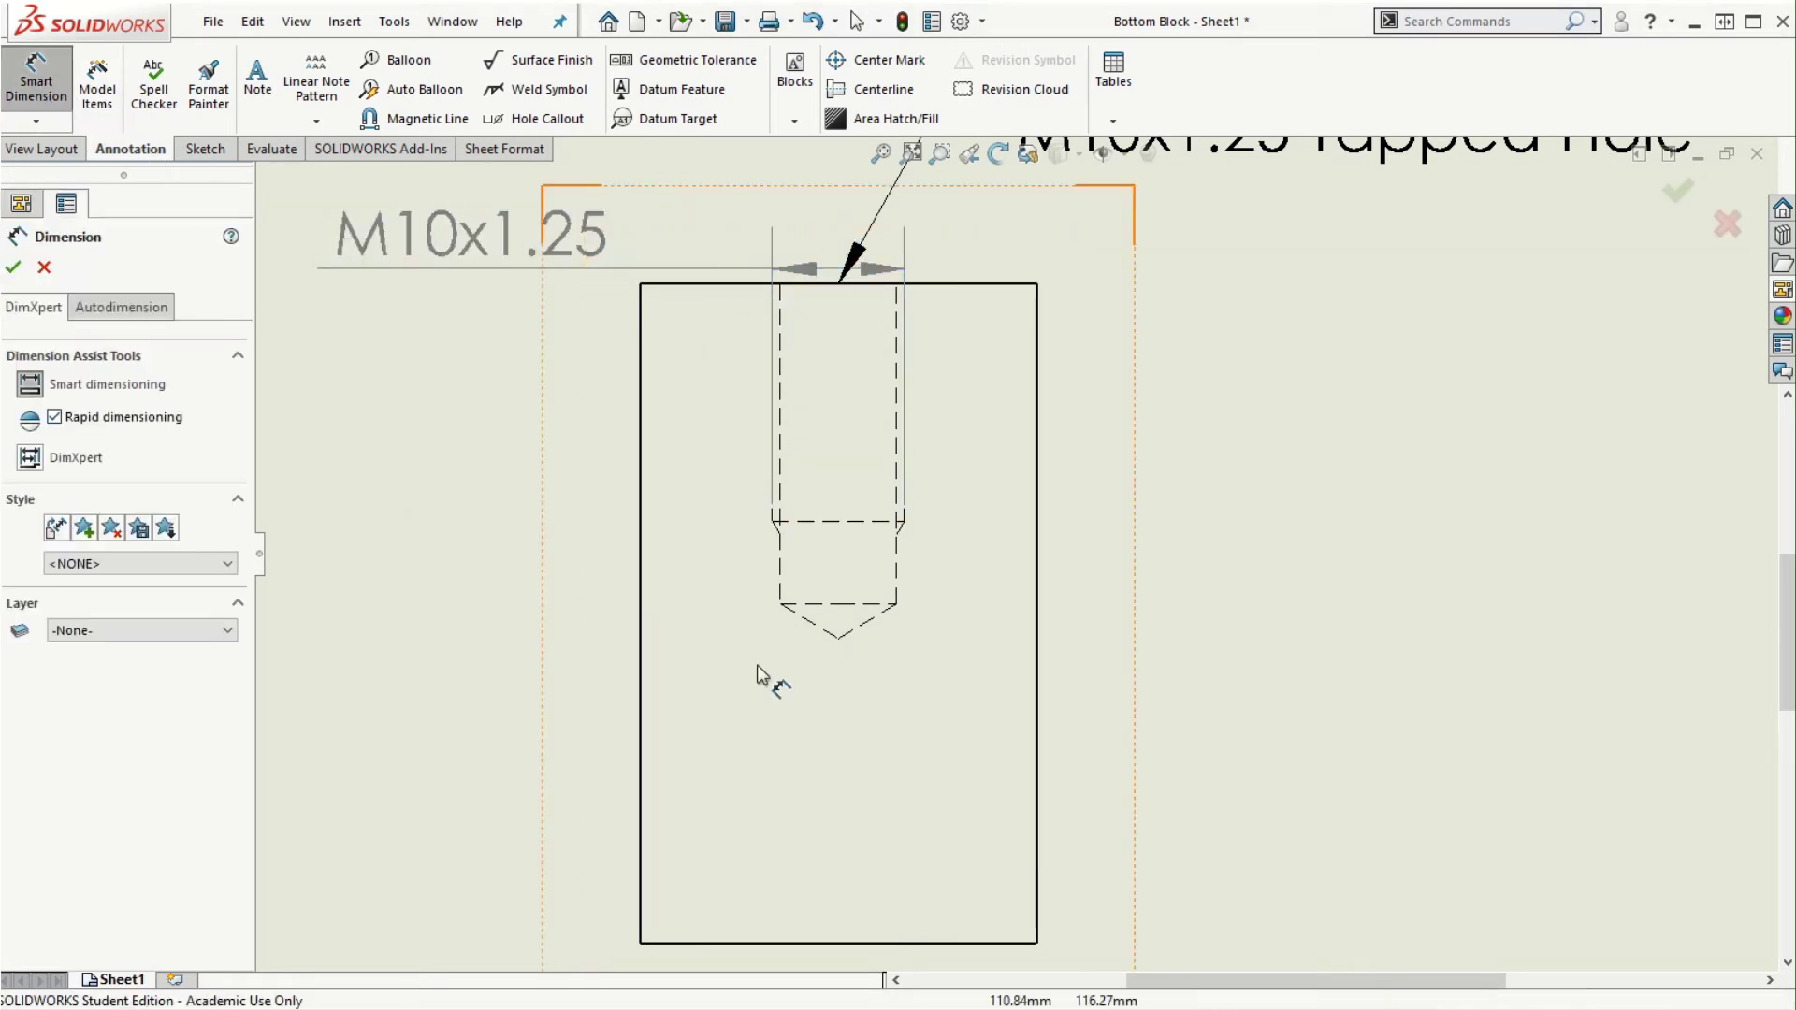
pyautogui.click(838, 521)
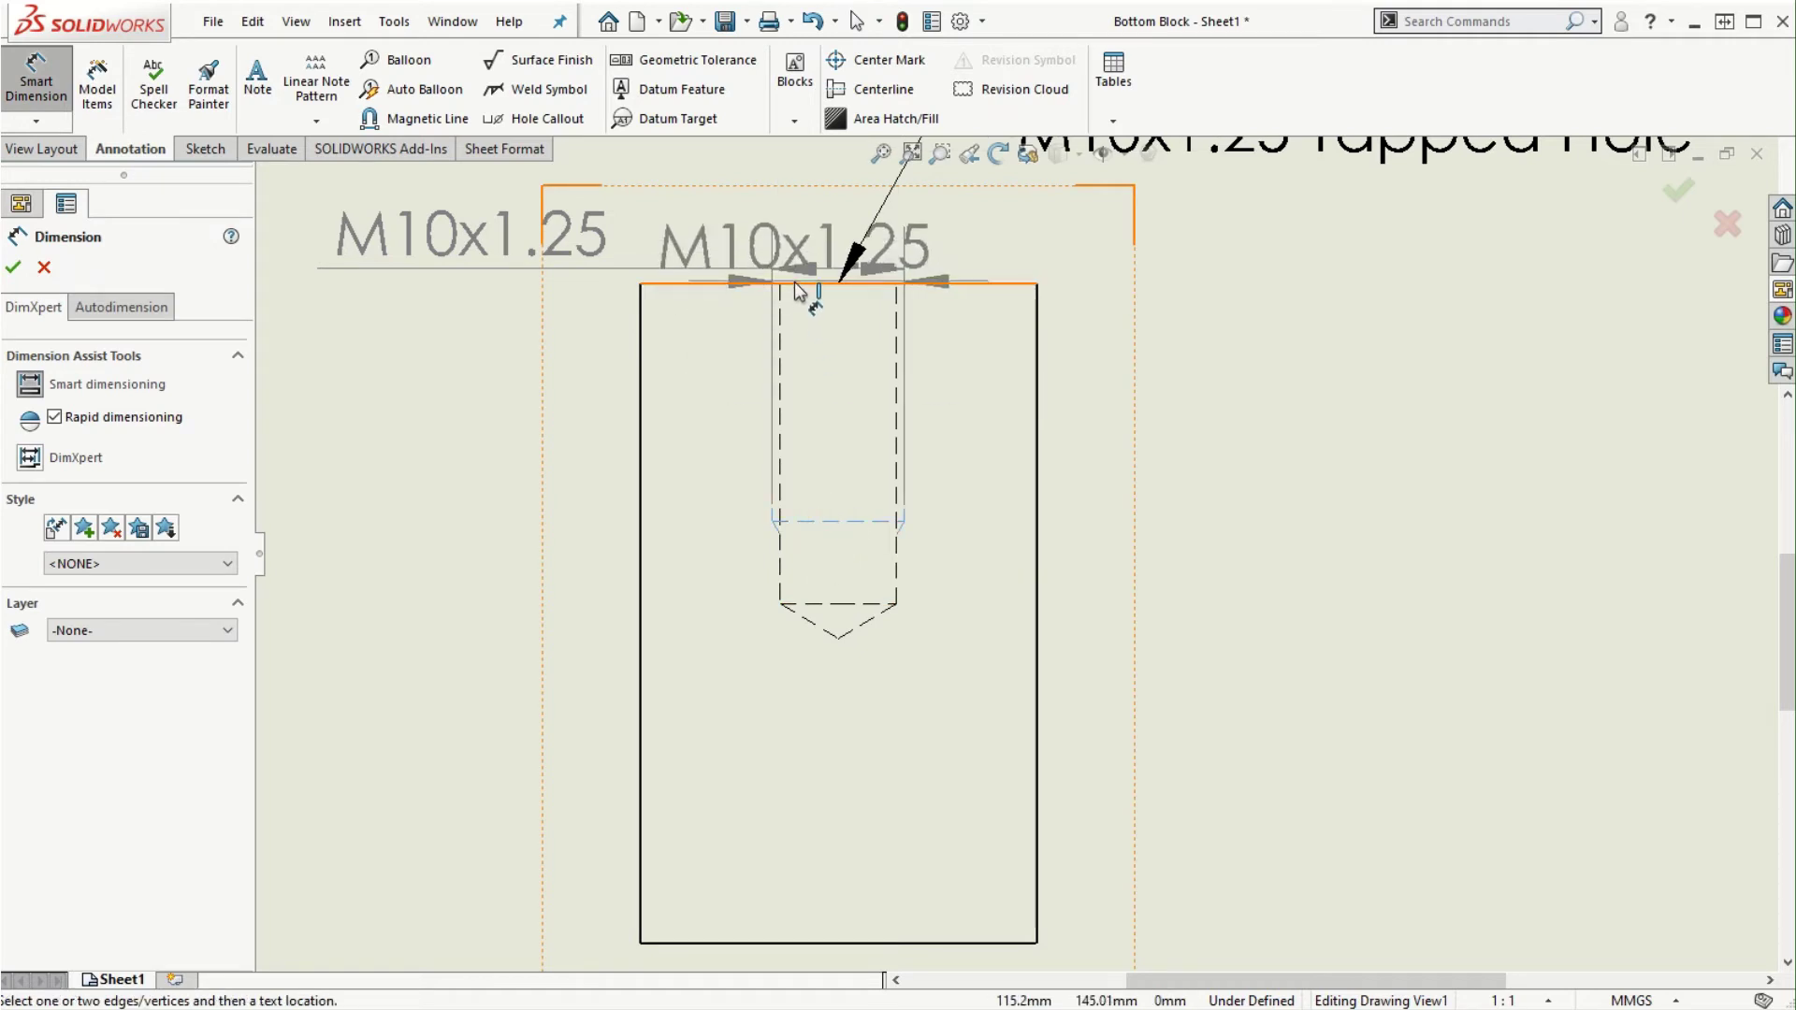
pyautogui.click(797, 284)
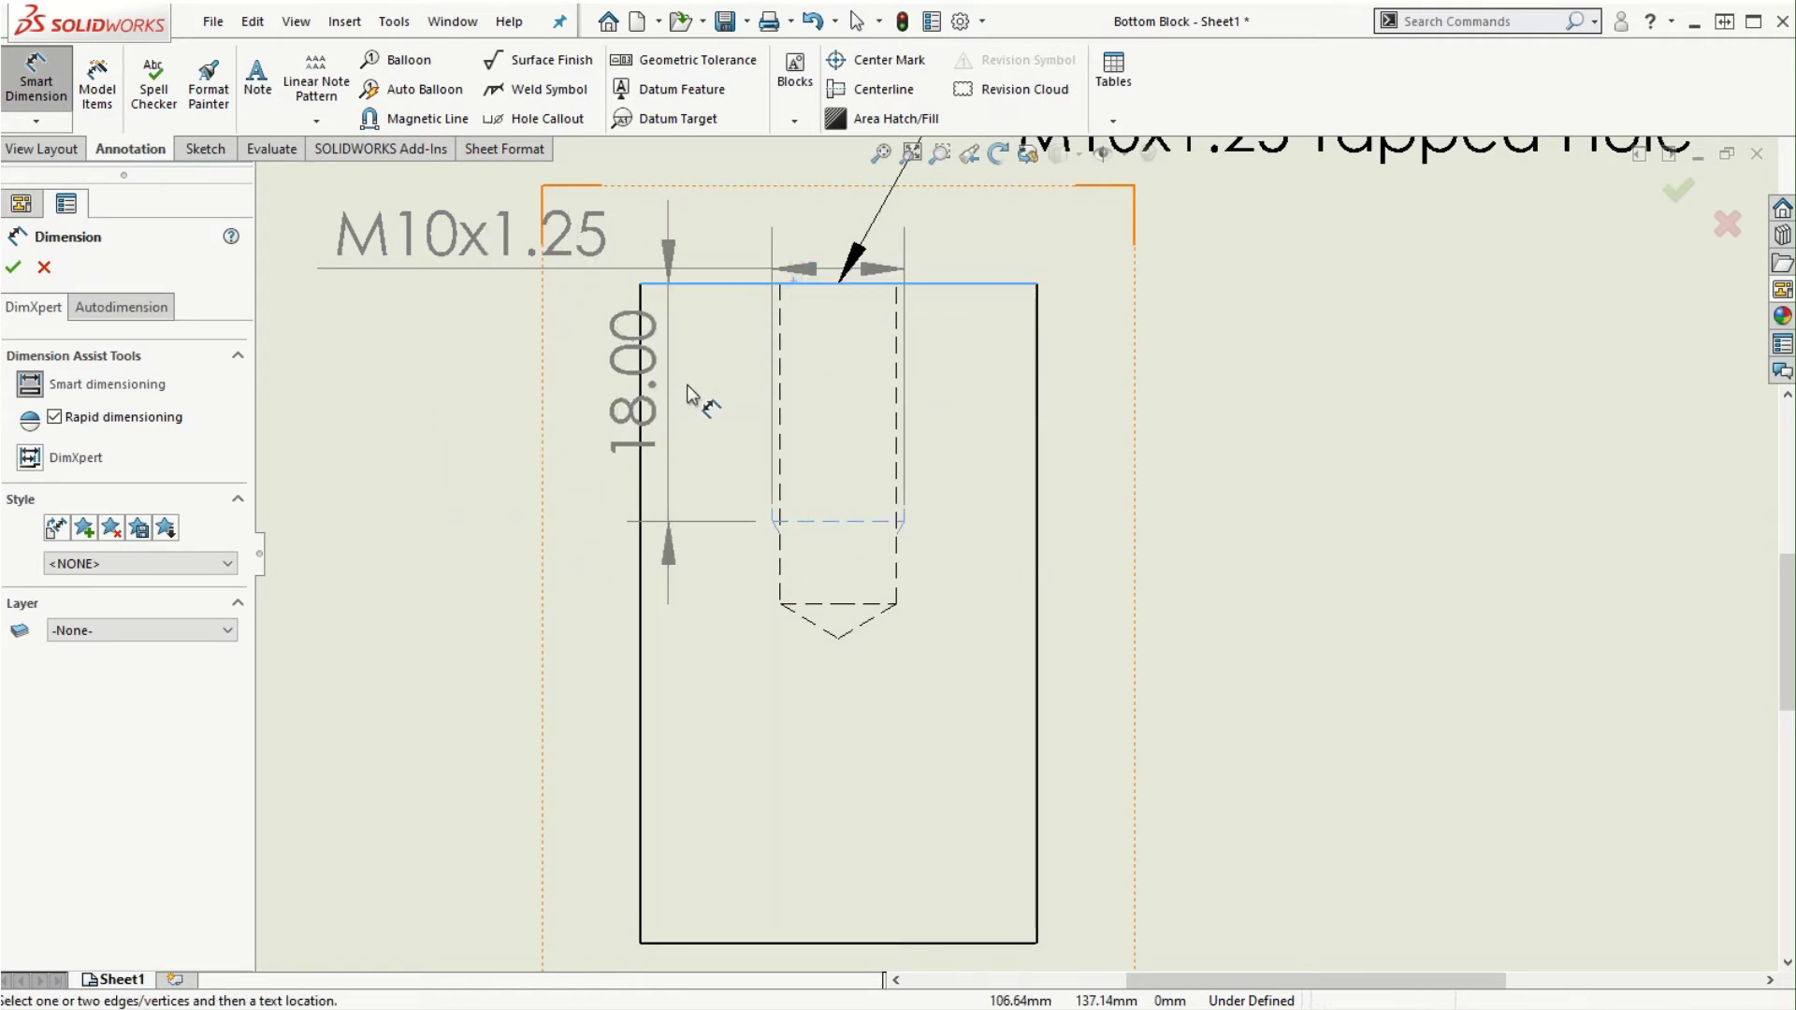
pyautogui.click(1209, 421)
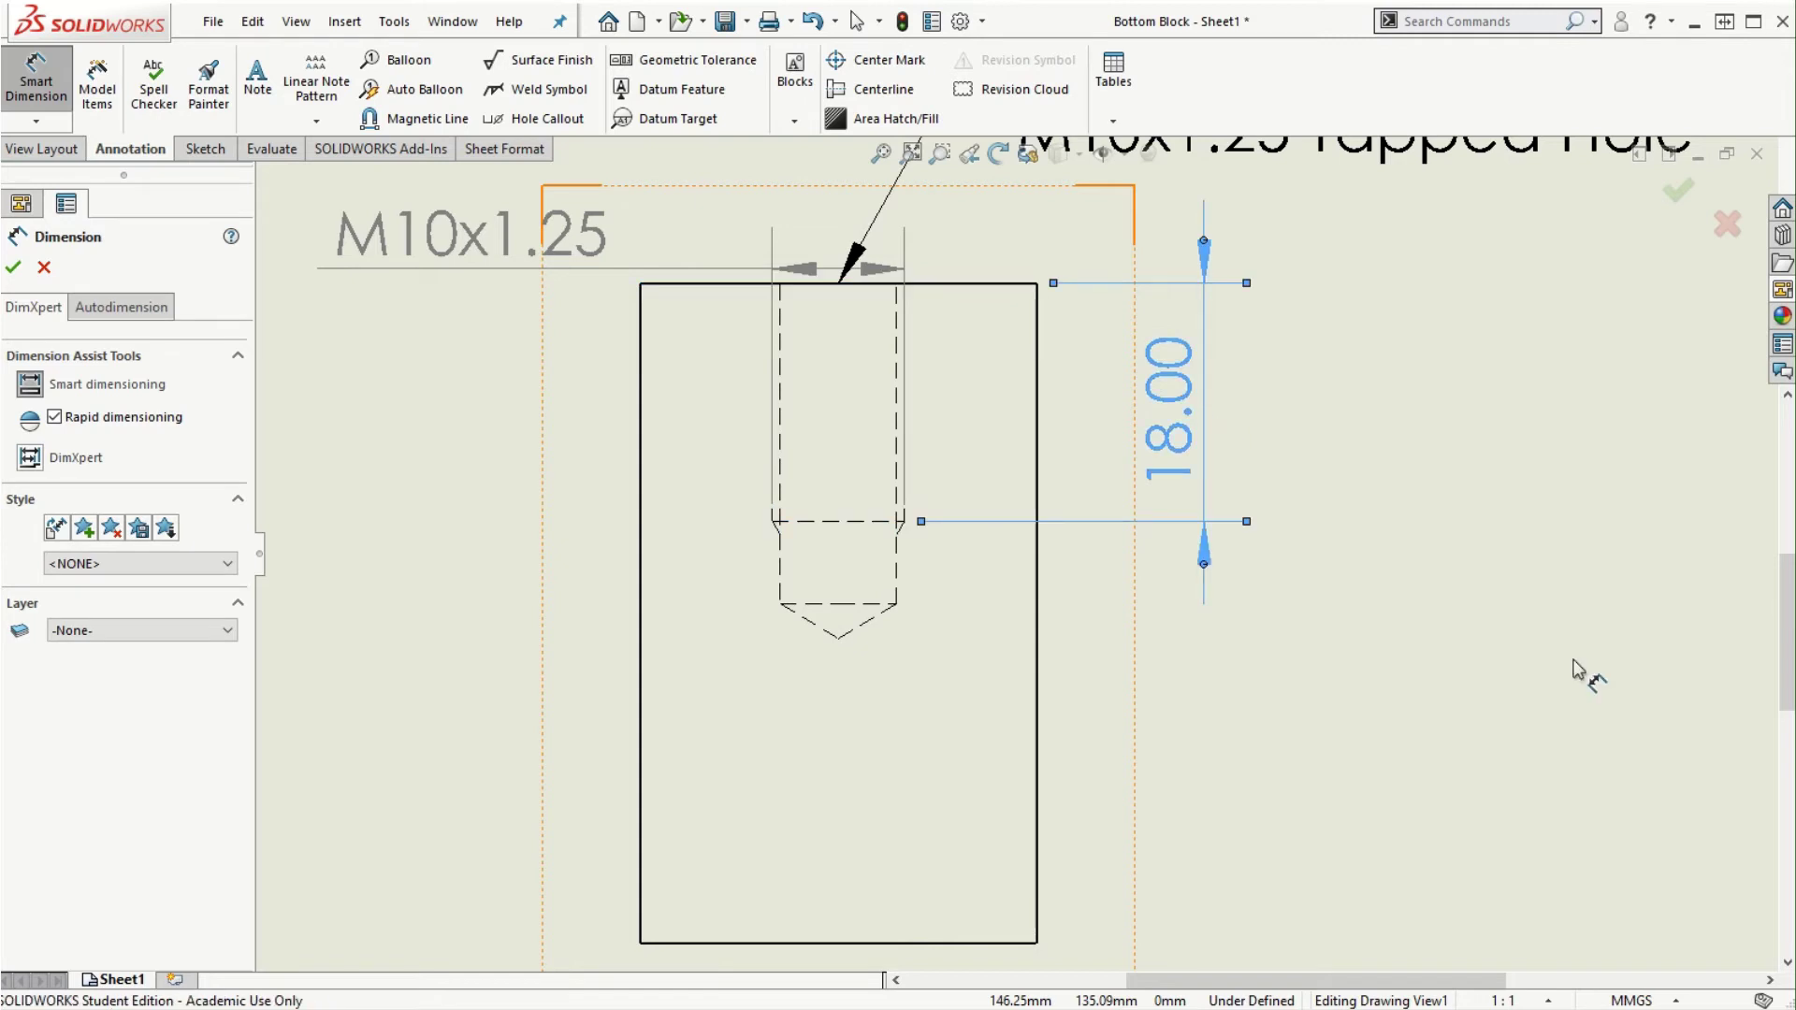
pyautogui.press('Escape')
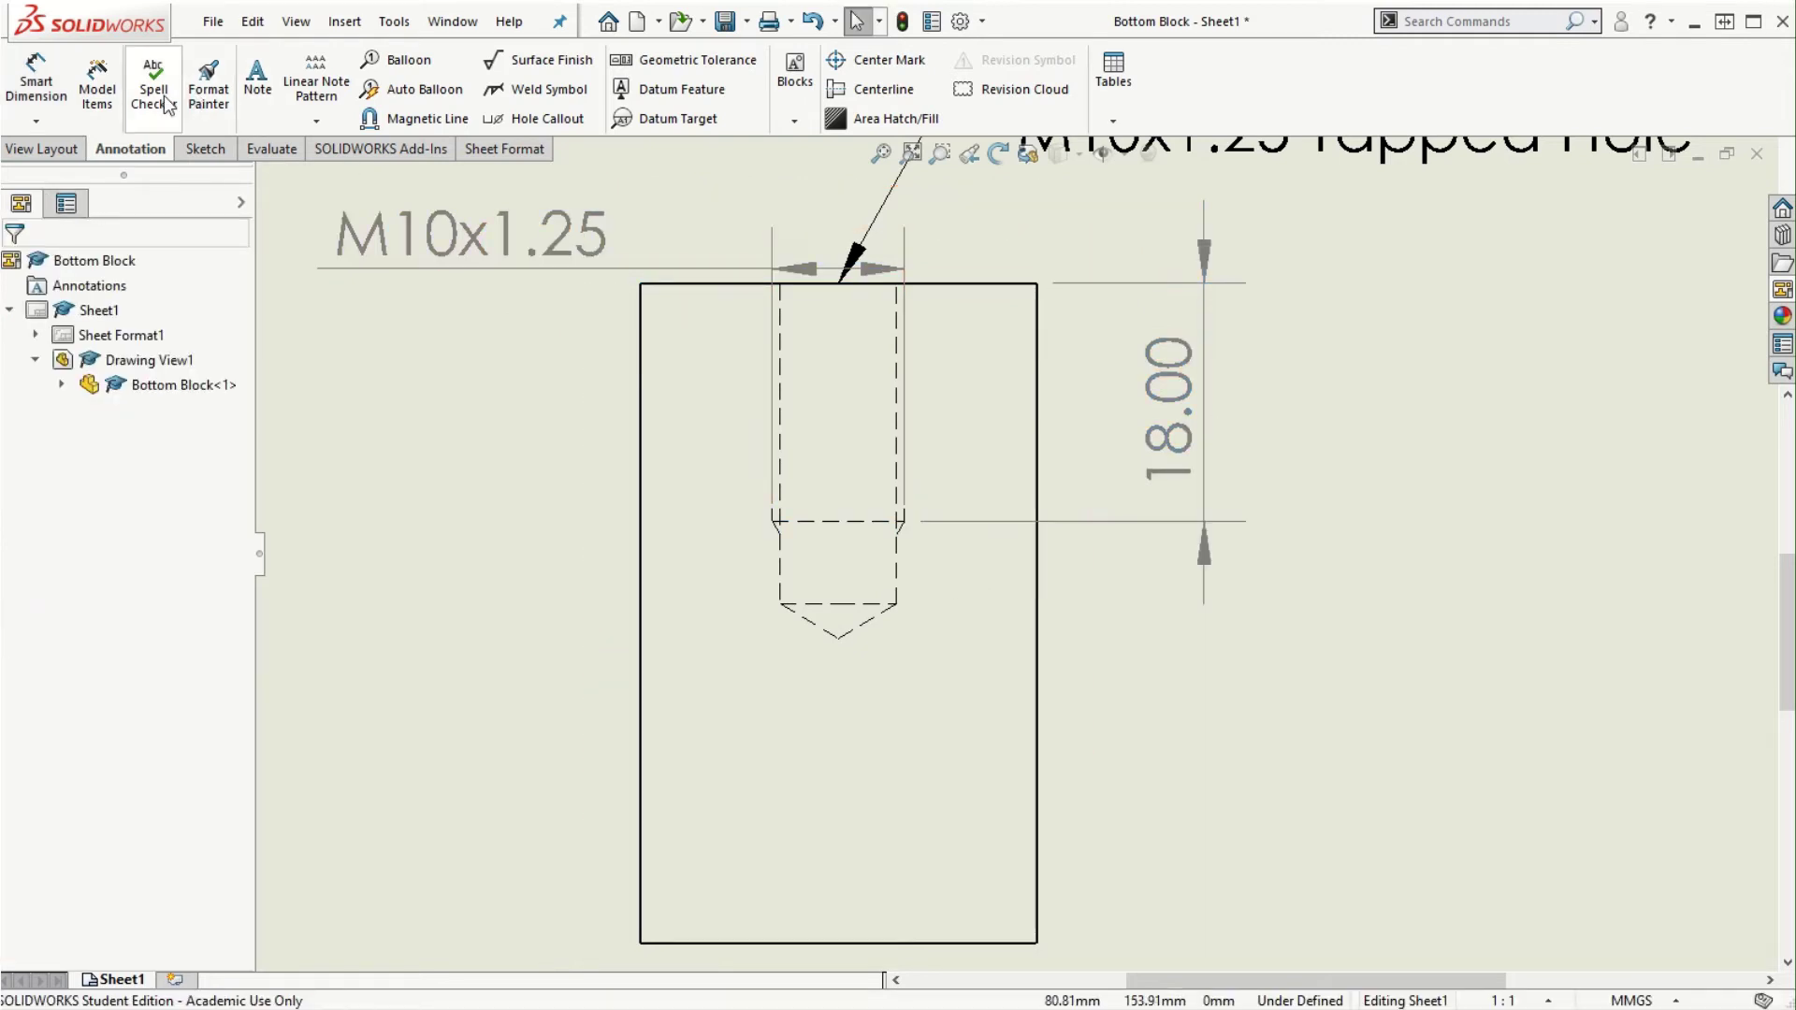
# - Dimension the drill depth from the block's top edge to the base of the drill cone, outside the thread depth dimension
pyautogui.click(36, 84)
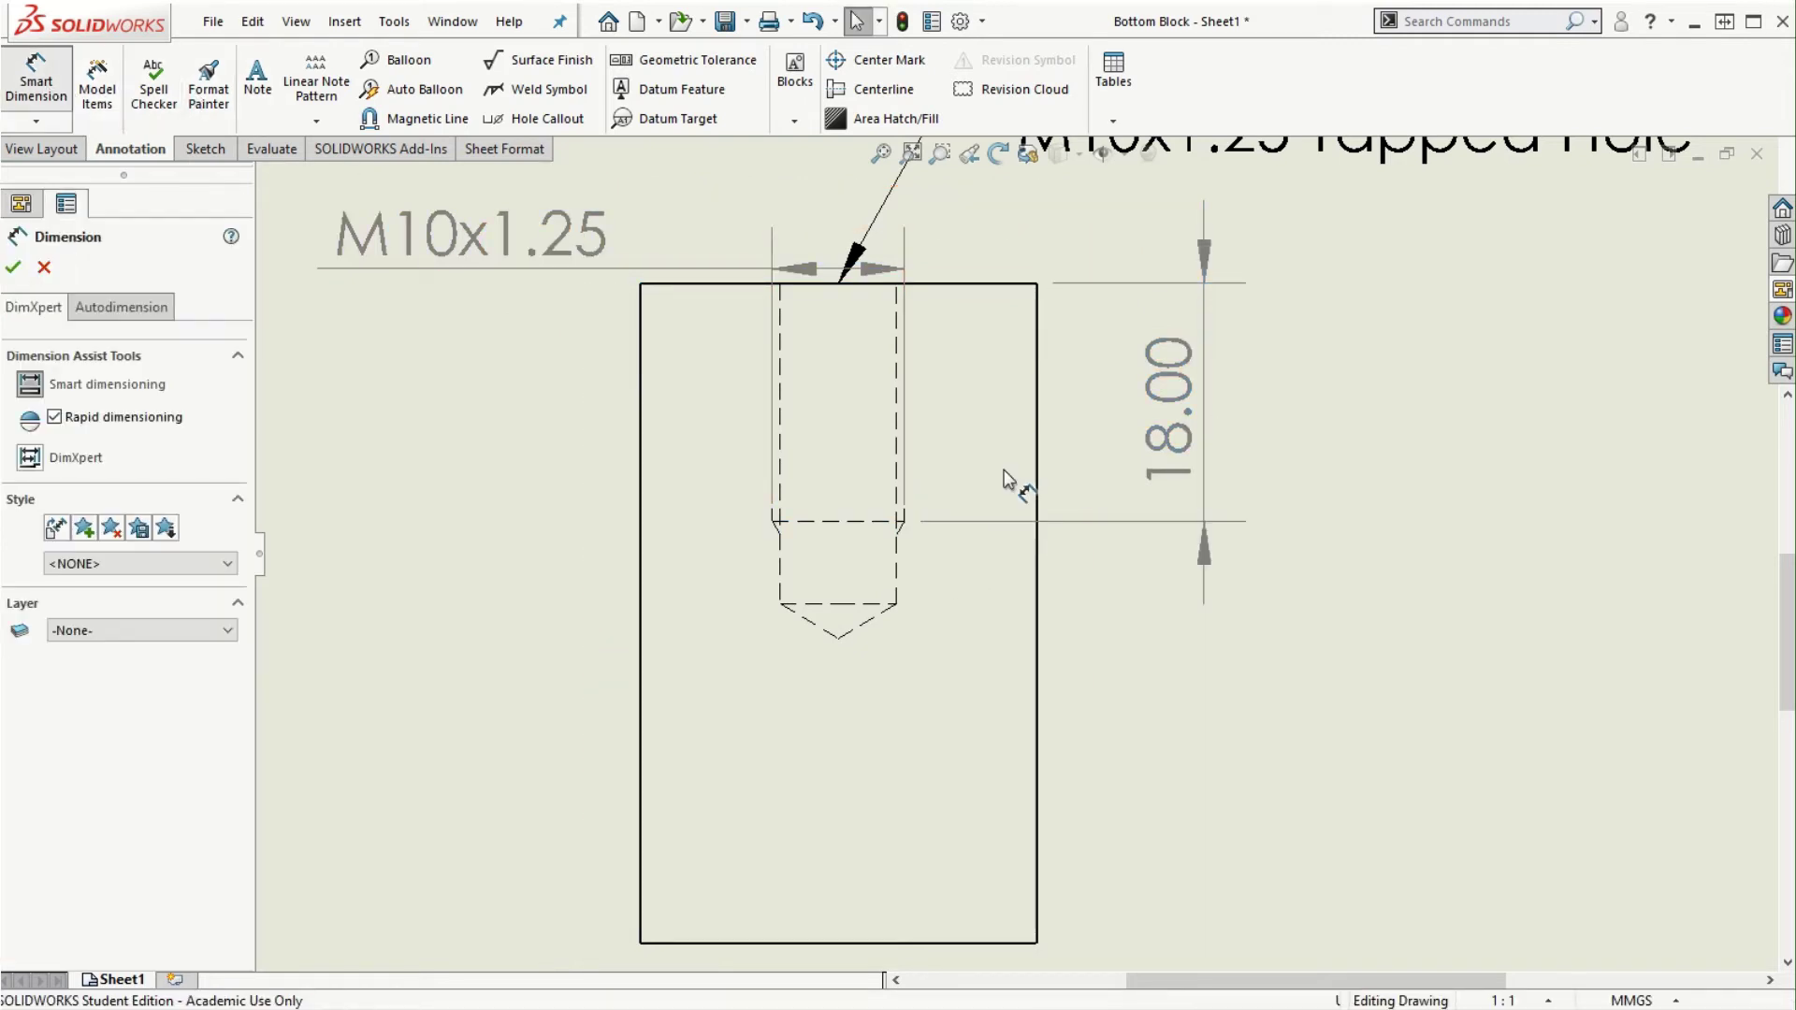
pyautogui.click(945, 293)
pyautogui.click(900, 604)
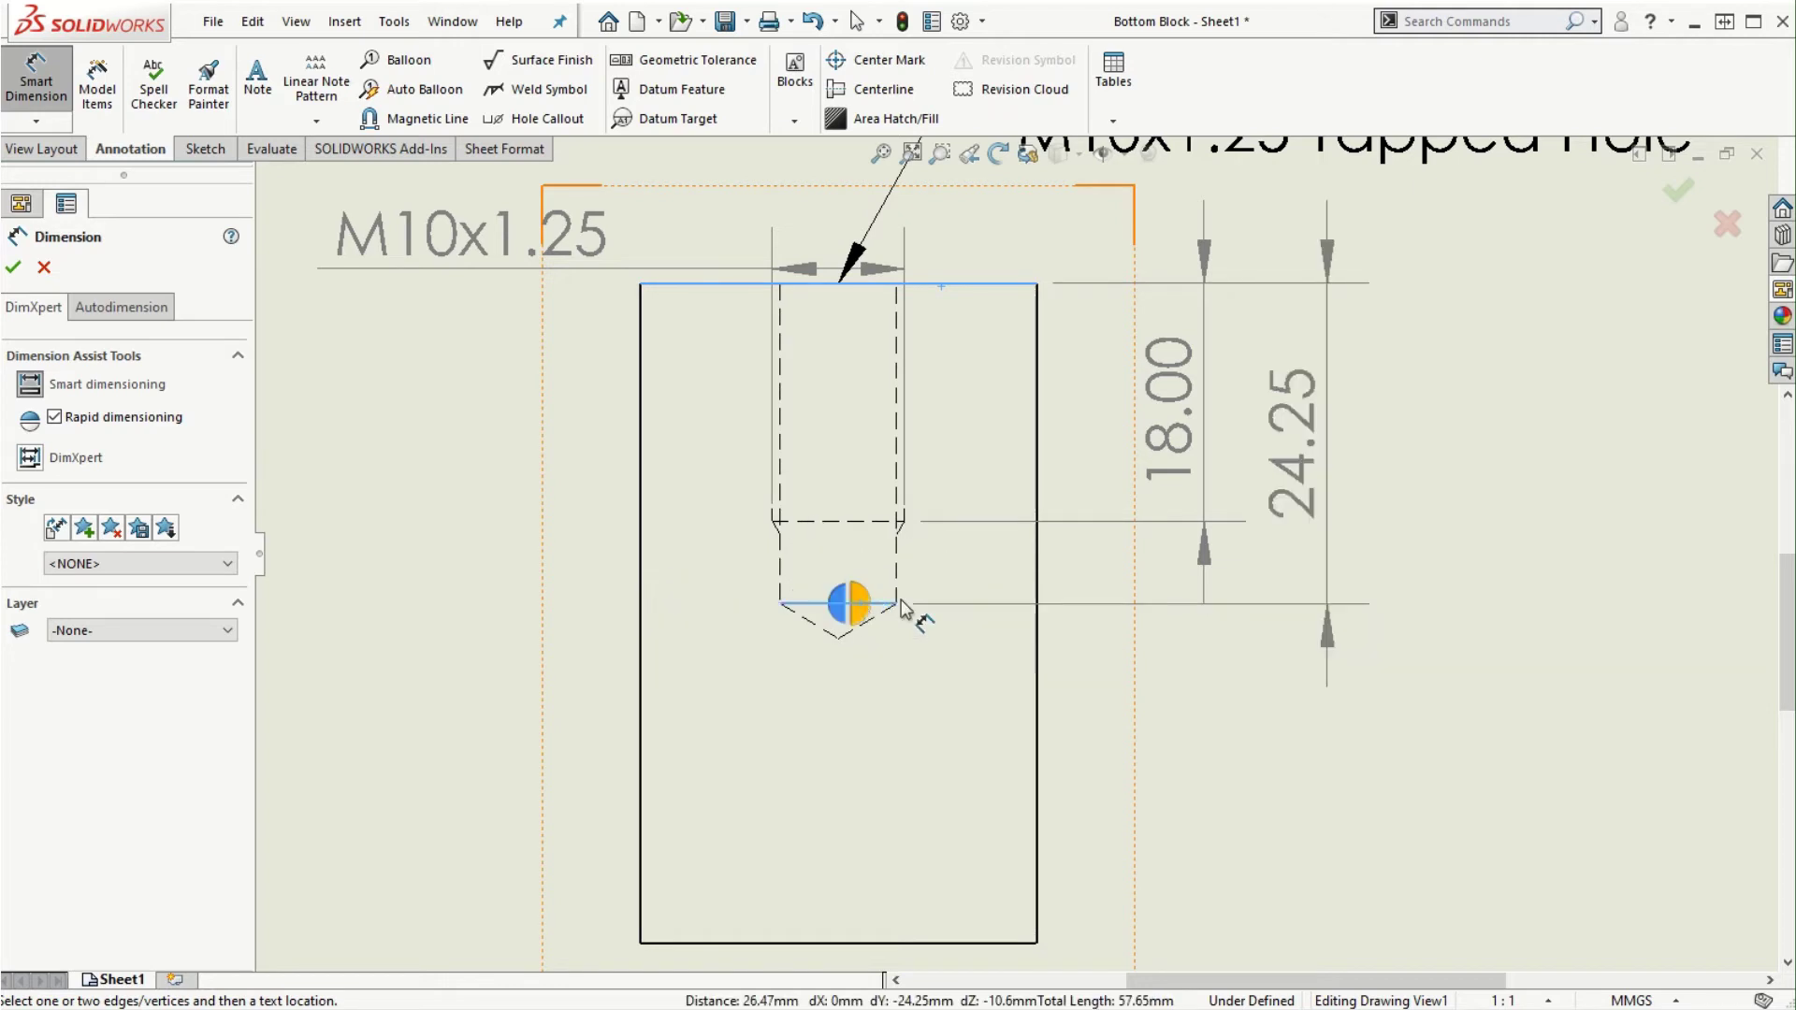
pyautogui.click(1377, 421)
pyautogui.press('Escape')
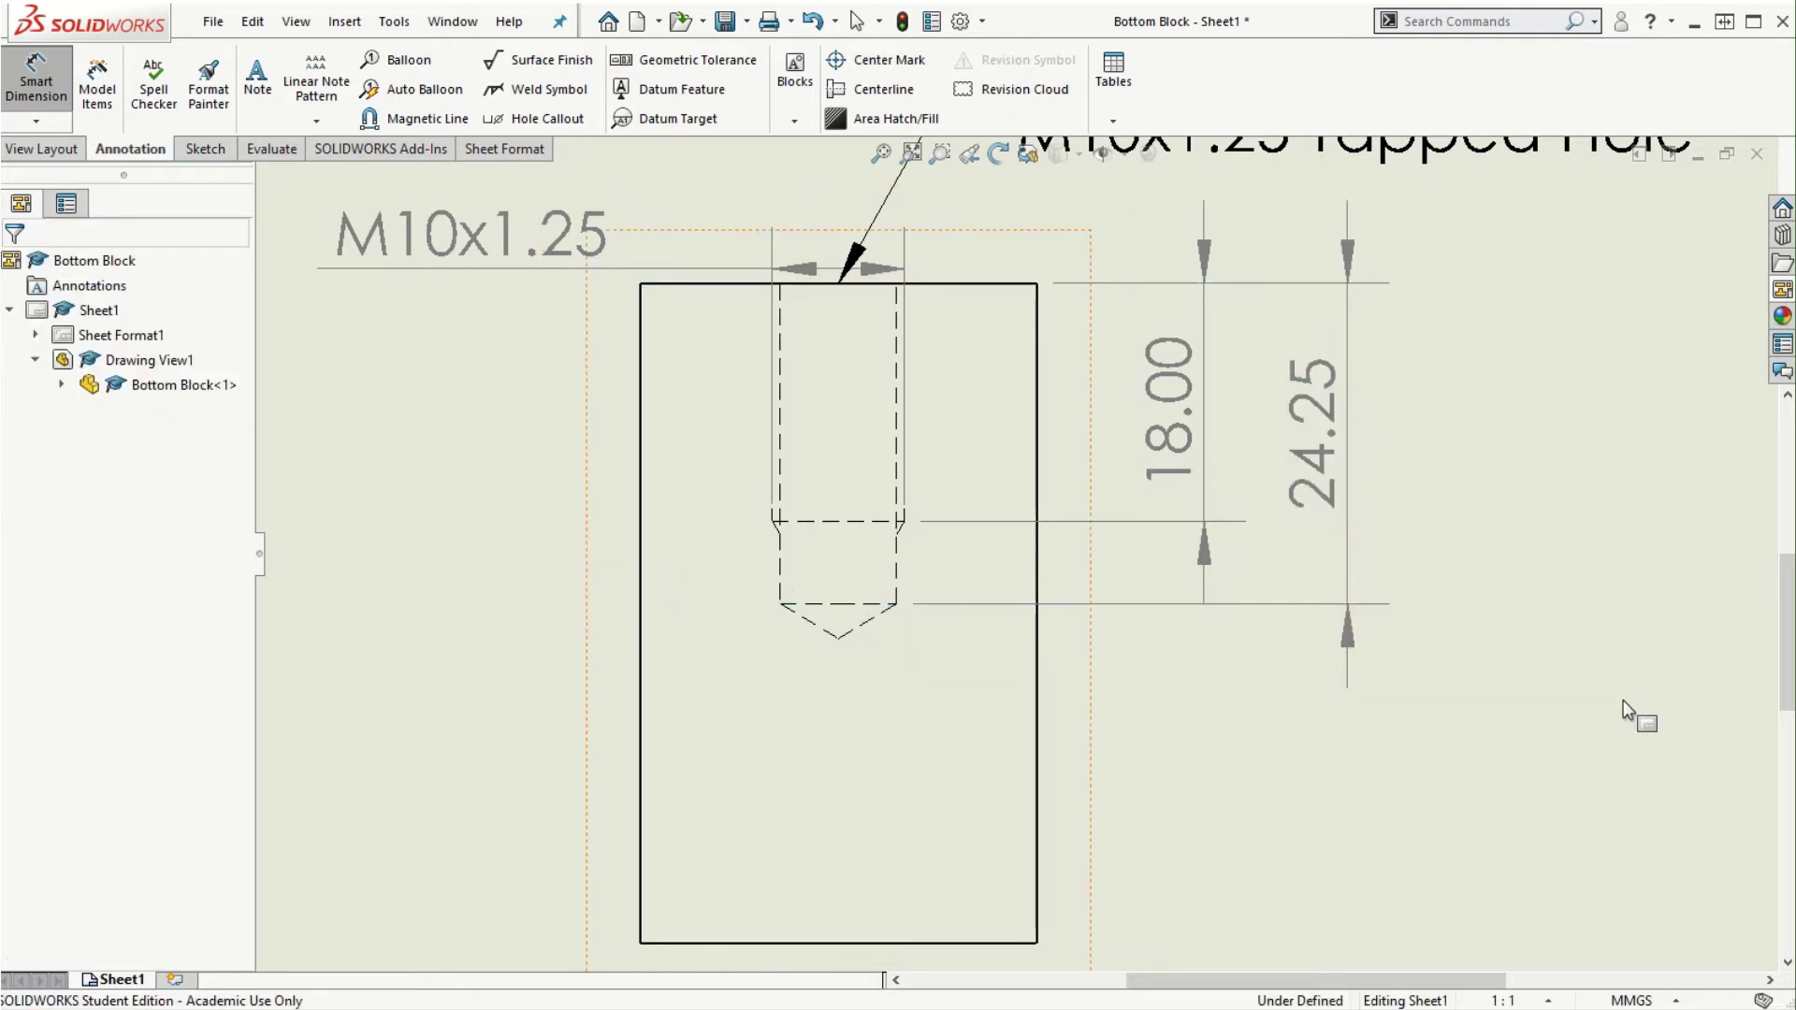
# - Examine the thread end, drill cone and dimensions of the tapped hole in the drawing view
pyautogui.scroll(-2, 826, 461)
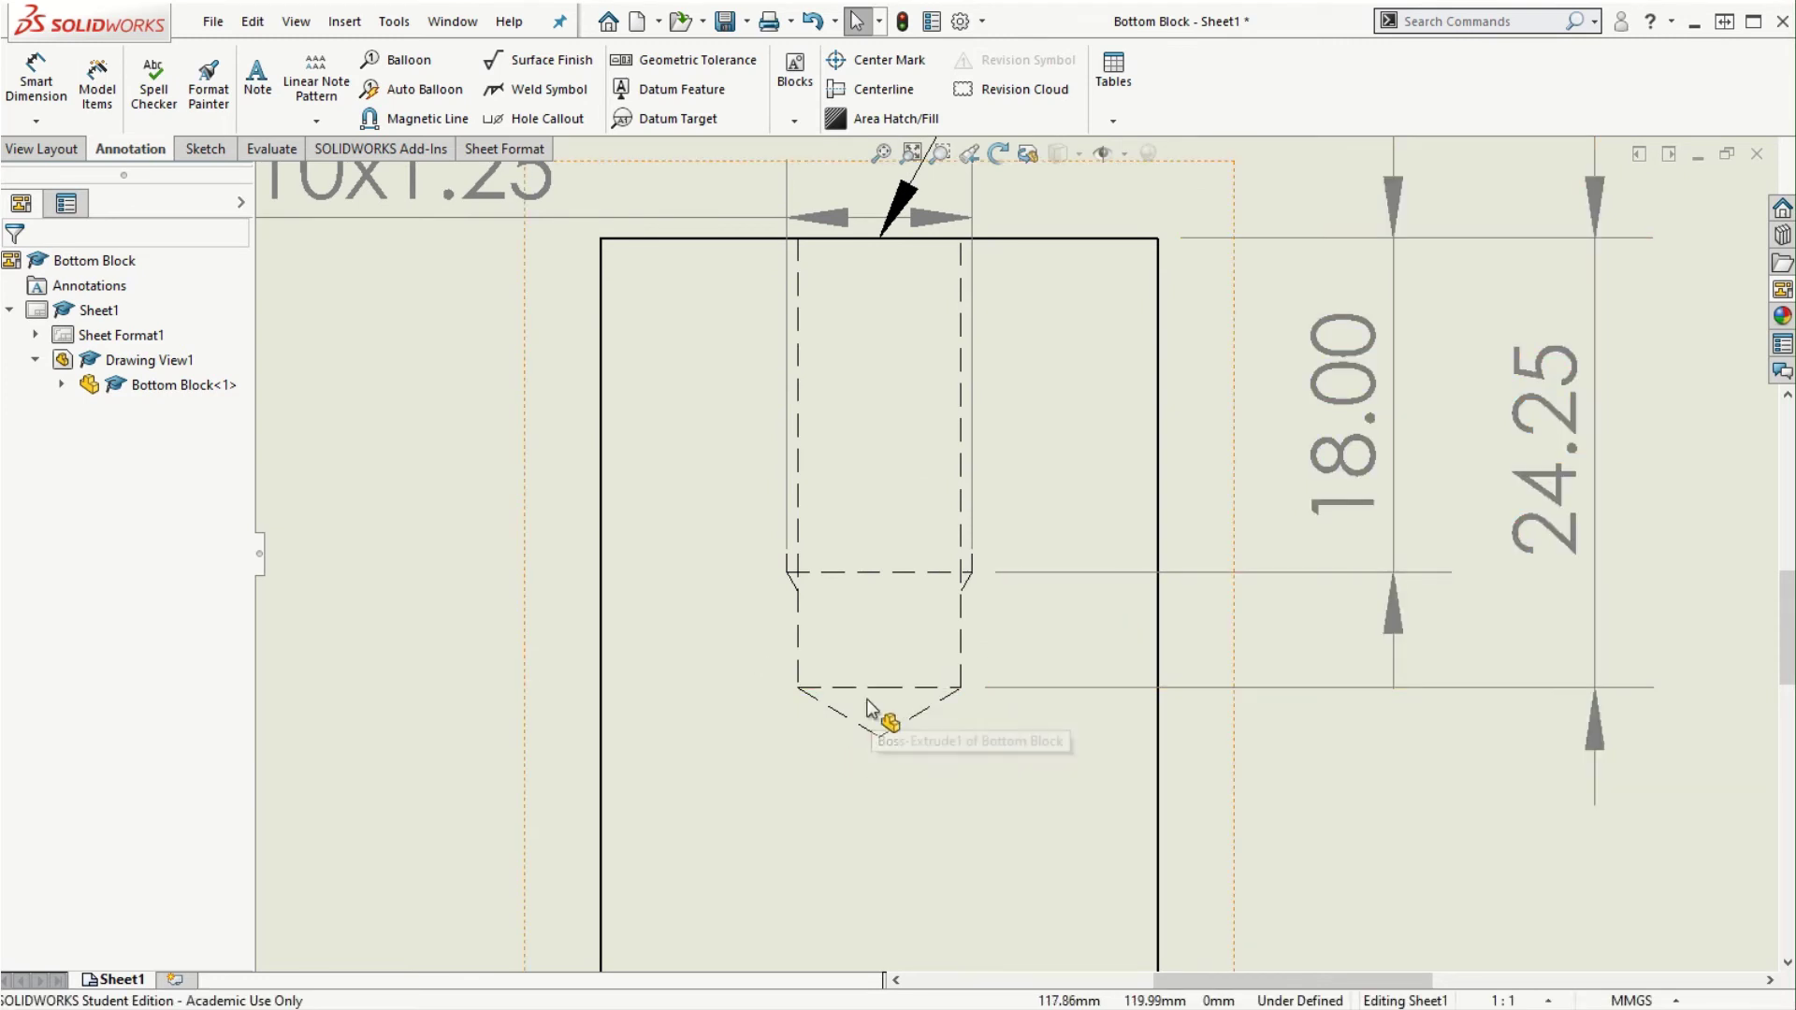
pyautogui.scroll(2, 1724, 740)
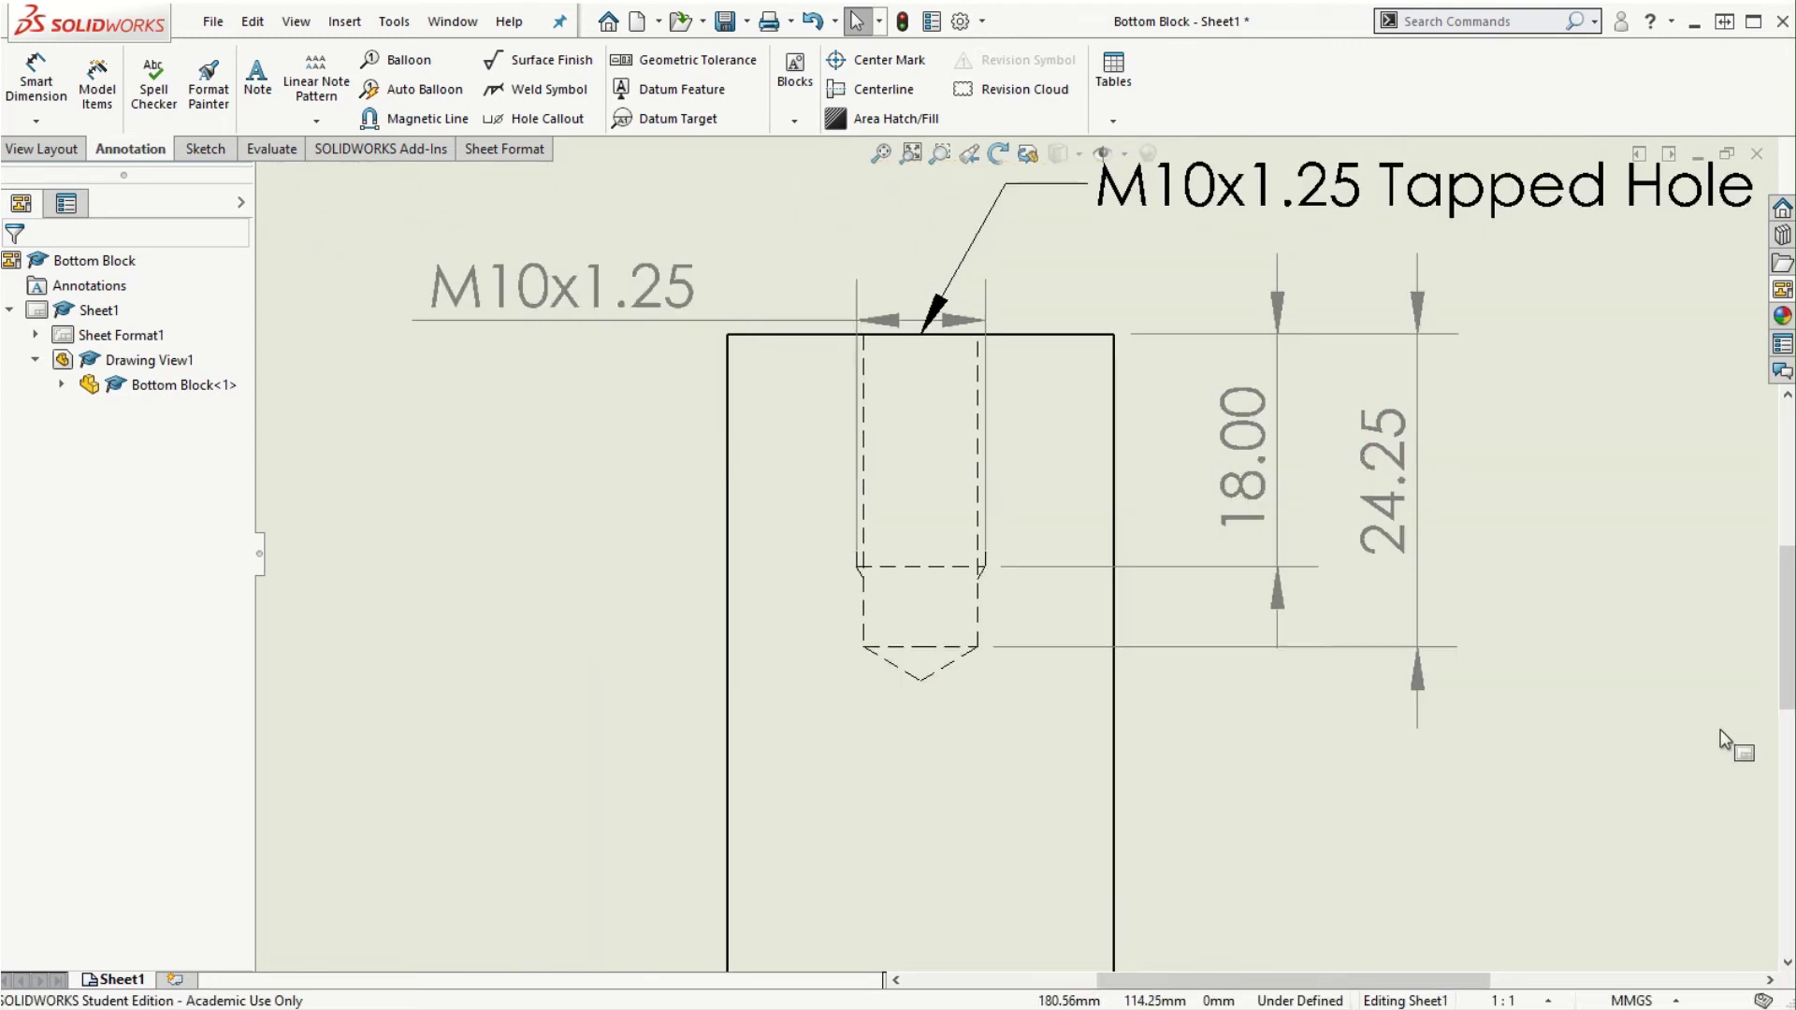
pyautogui.scroll(-1, 1556, 417)
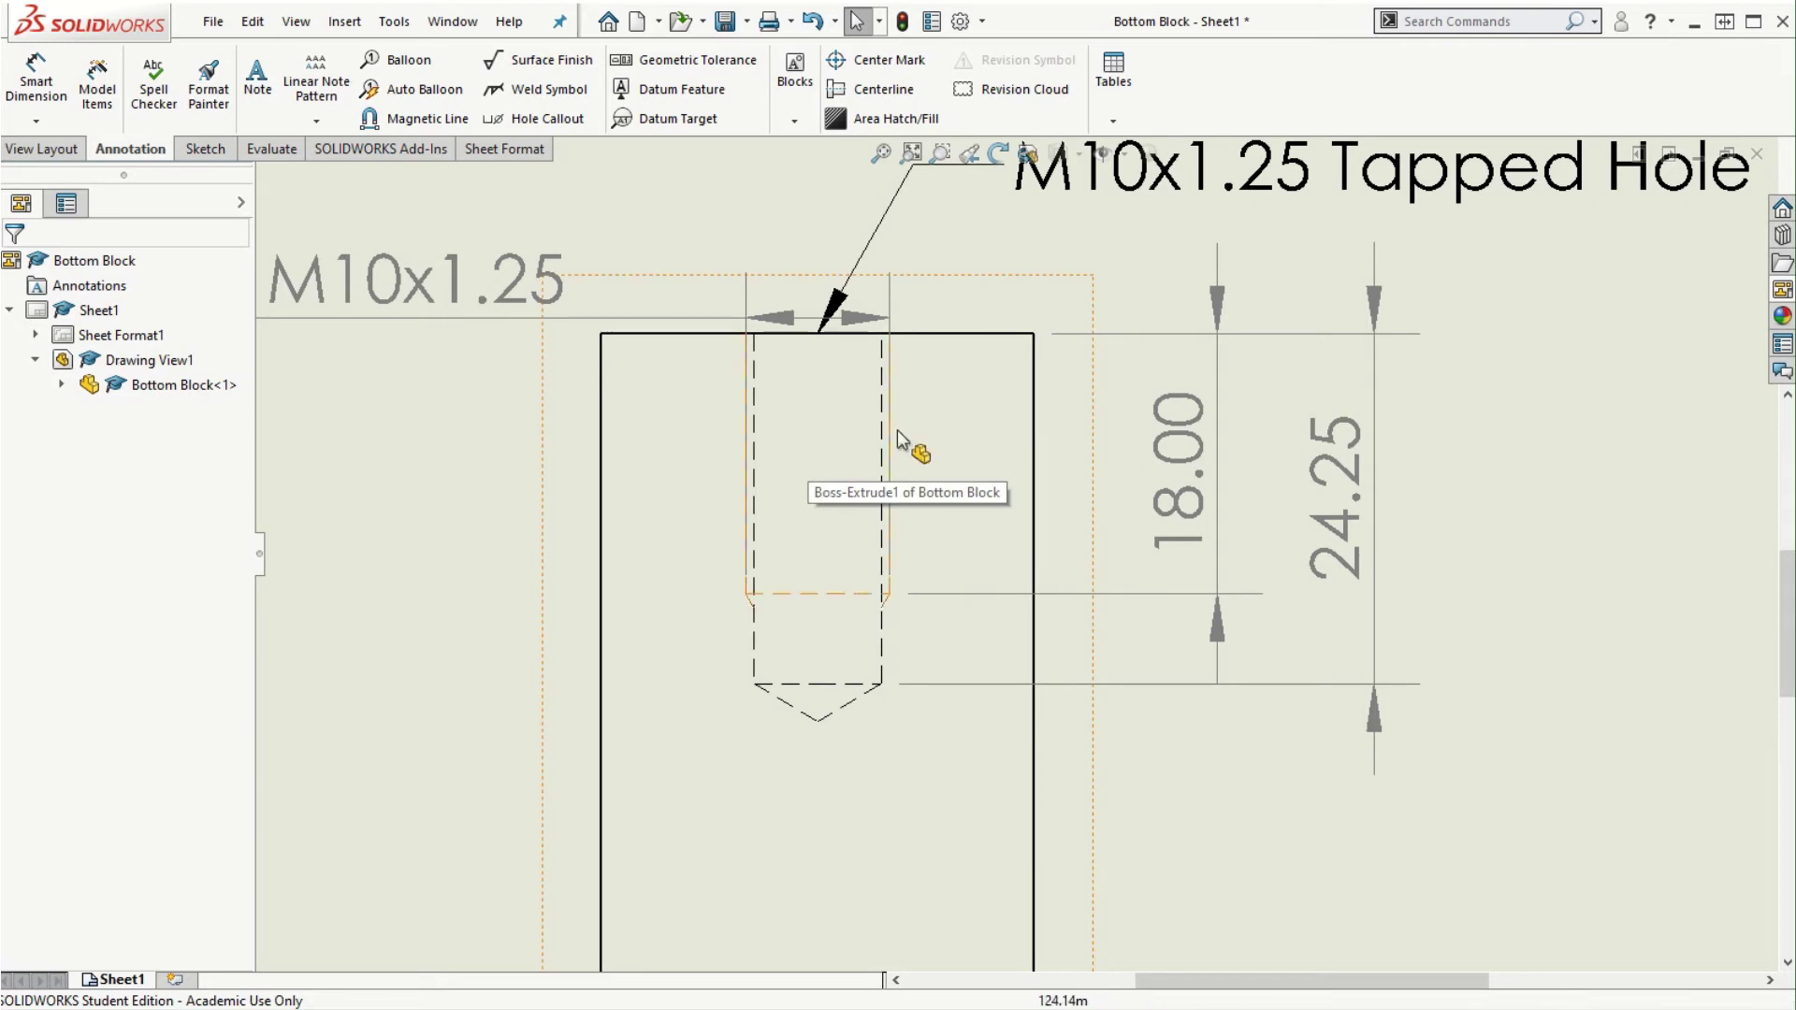
pyautogui.scroll(1, 861, 513)
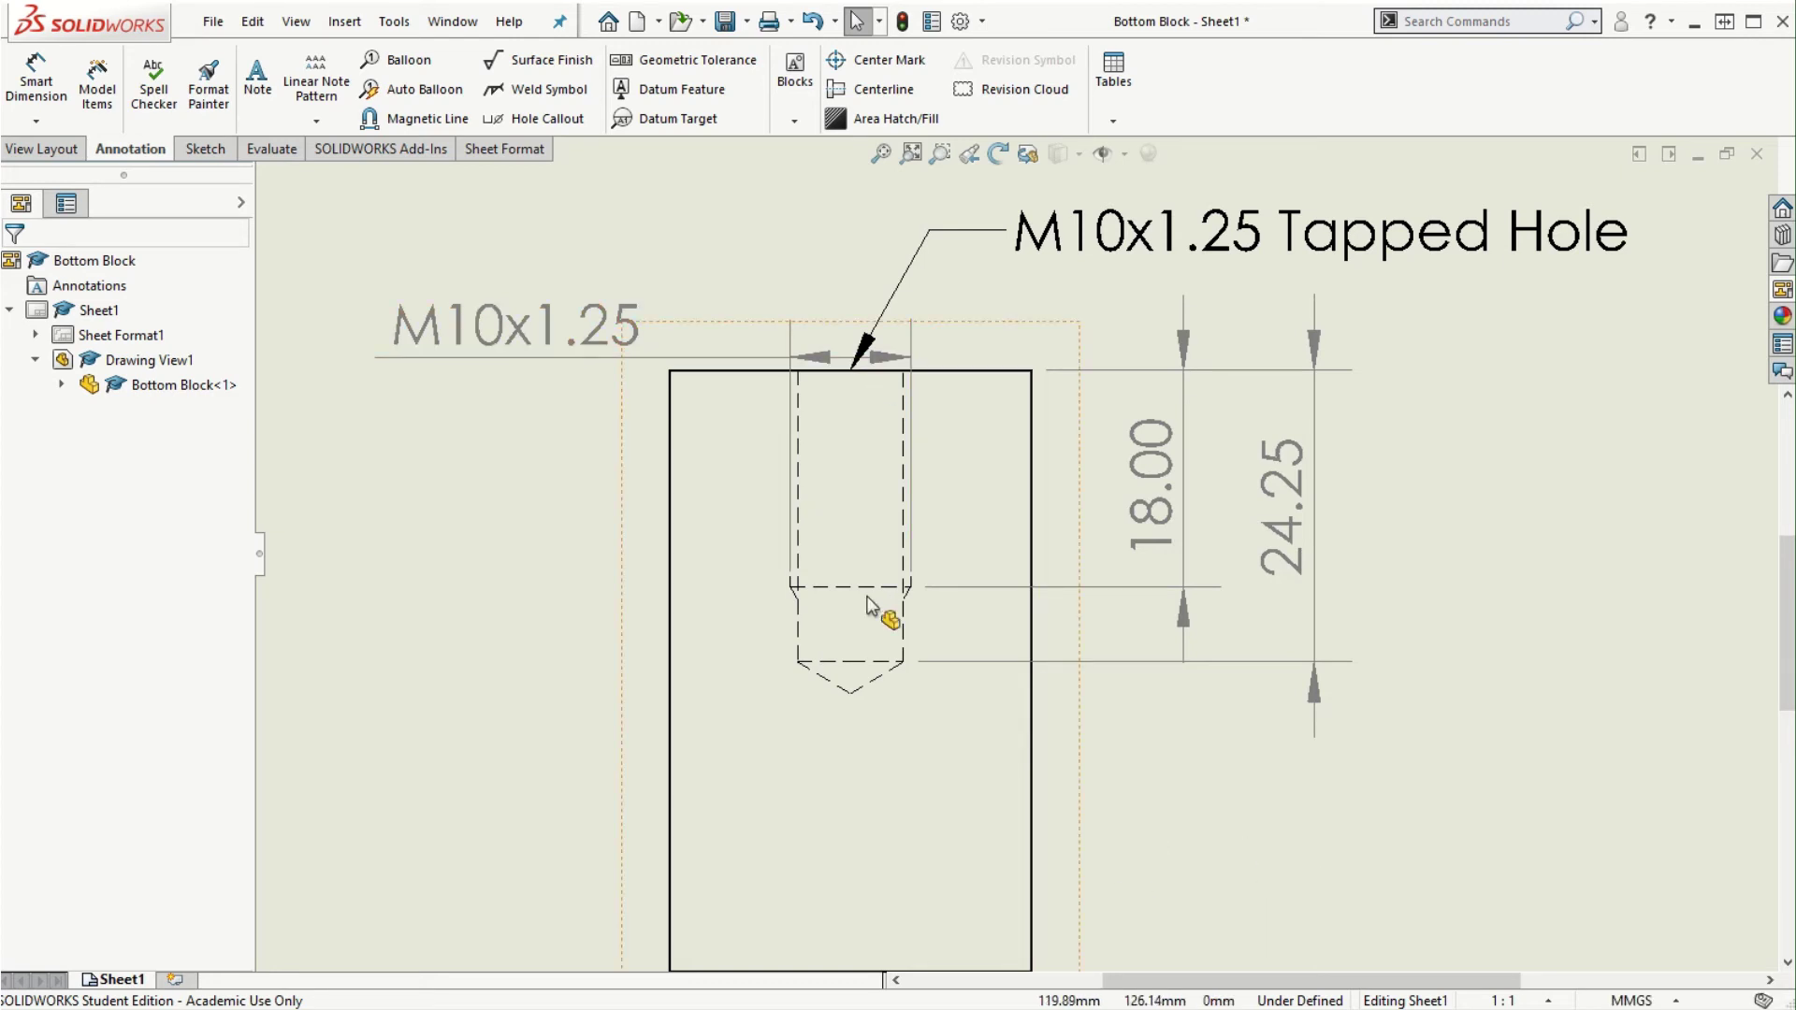
pyautogui.scroll(3, 1118, 823)
pyautogui.scroll(-2, 1180, 722)
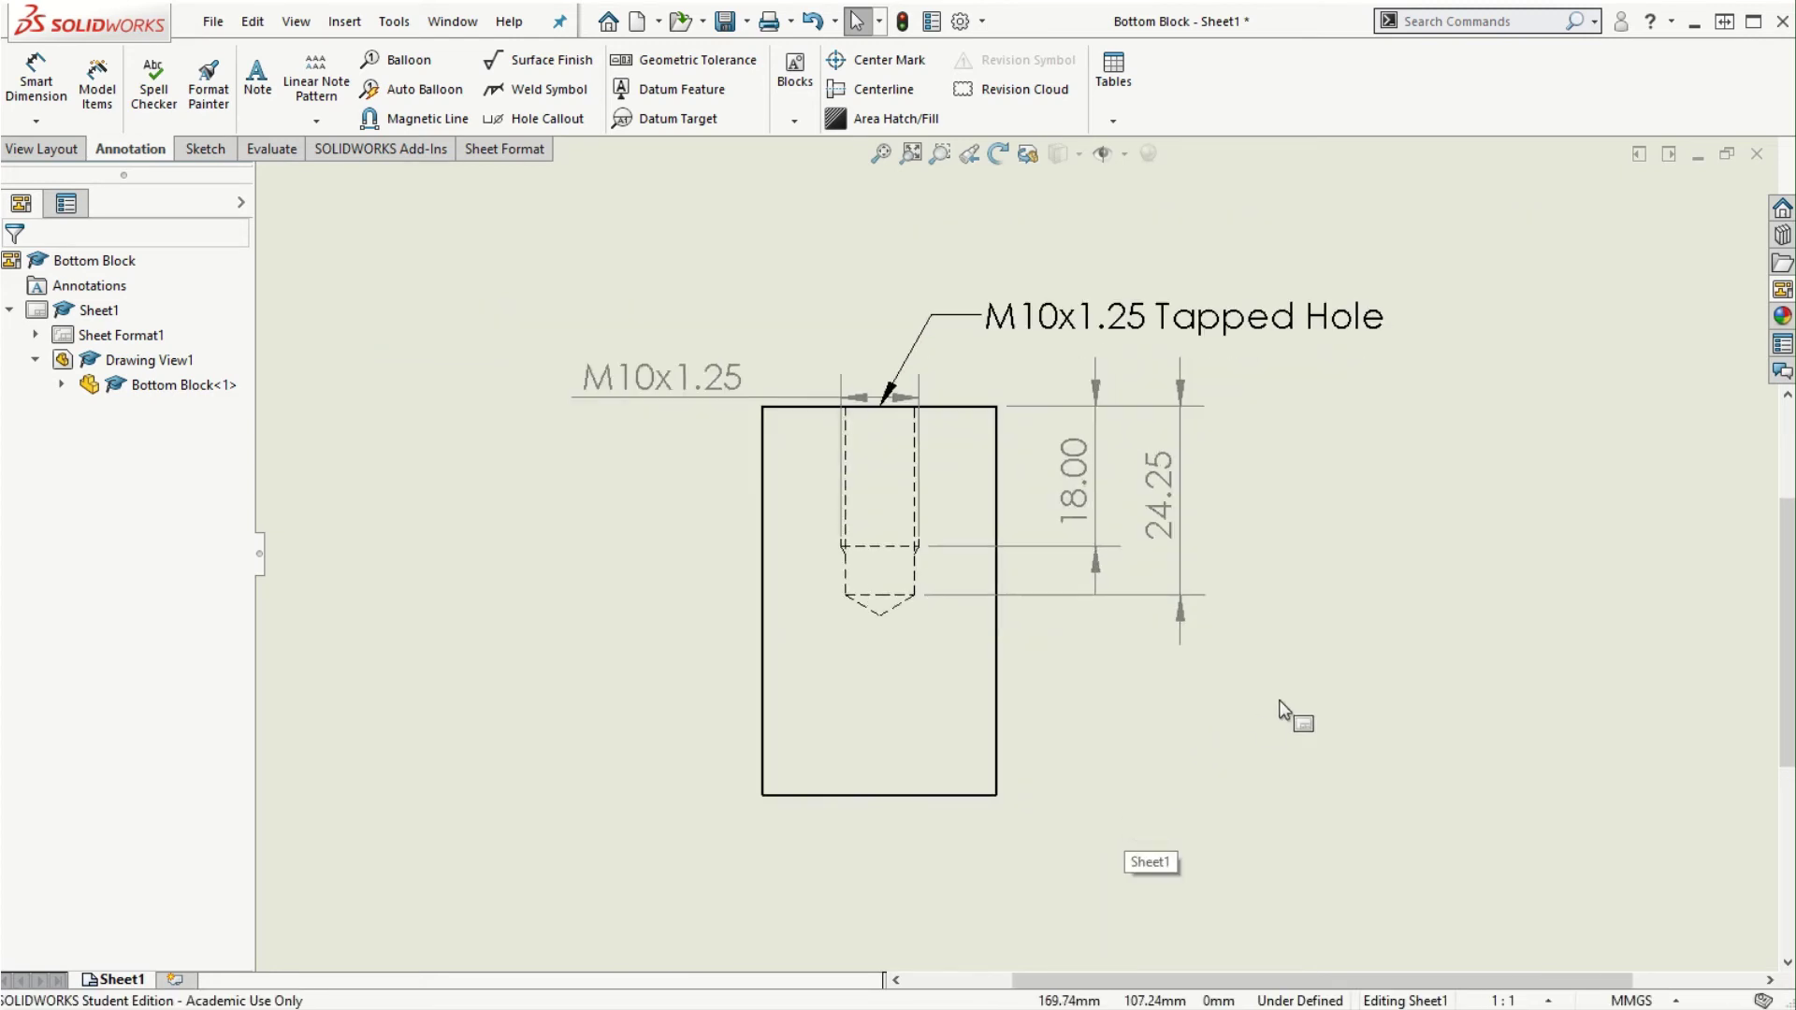
# - Return to the Bottom Block part, create an assembly from it and place the block as the first component
pyautogui.click(1238, 627)
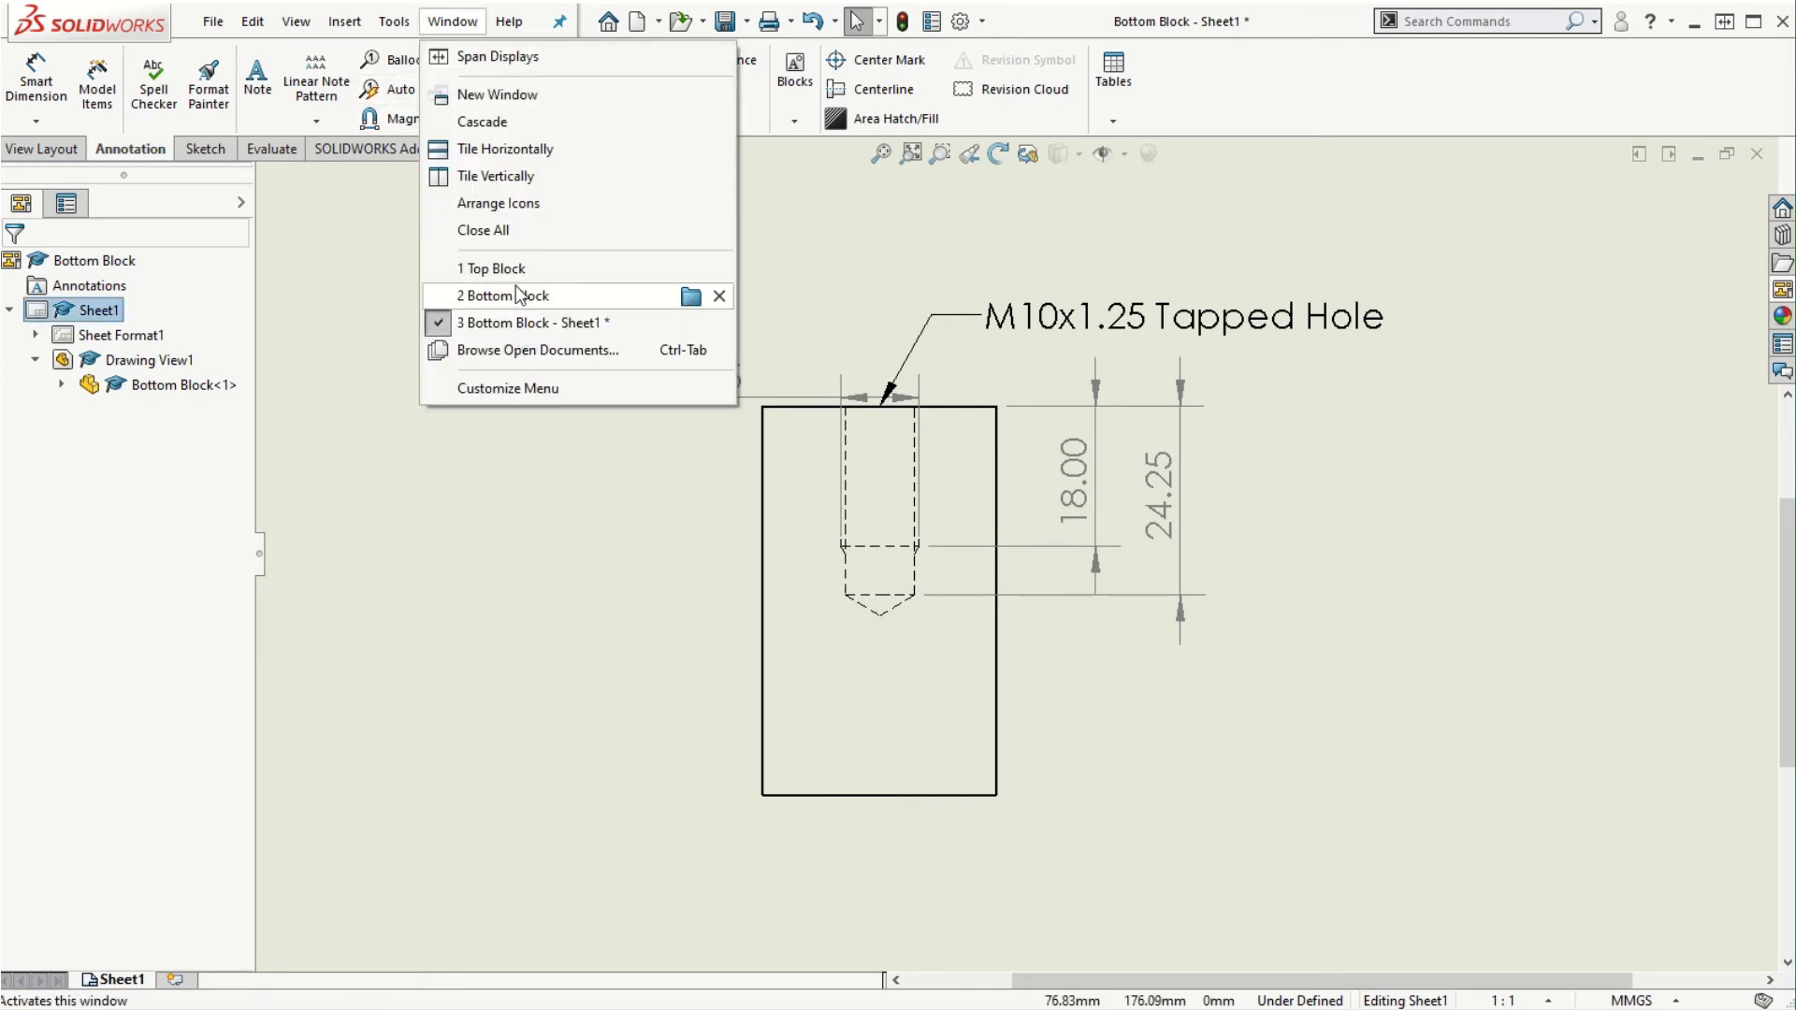
pyautogui.click(514, 295)
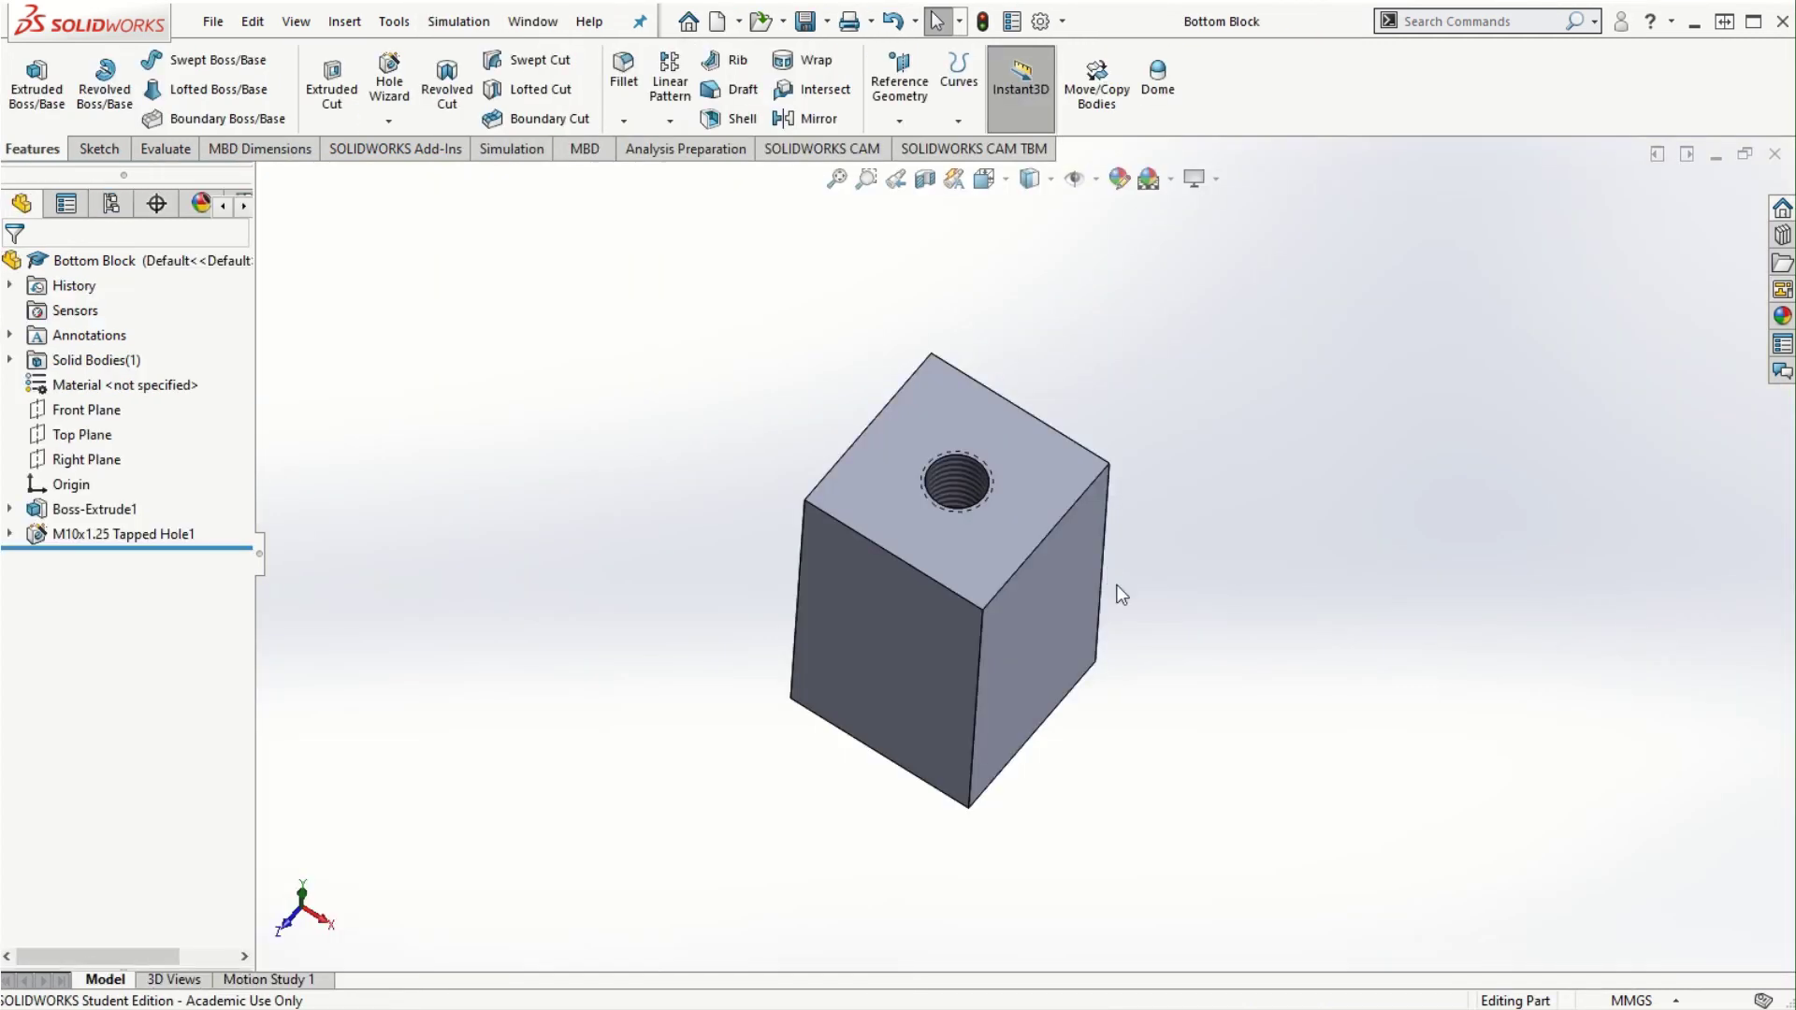
pyautogui.moveTo(1121, 595); pyautogui.dragTo(1160, 533, button='middle')
pyautogui.click(213, 22)
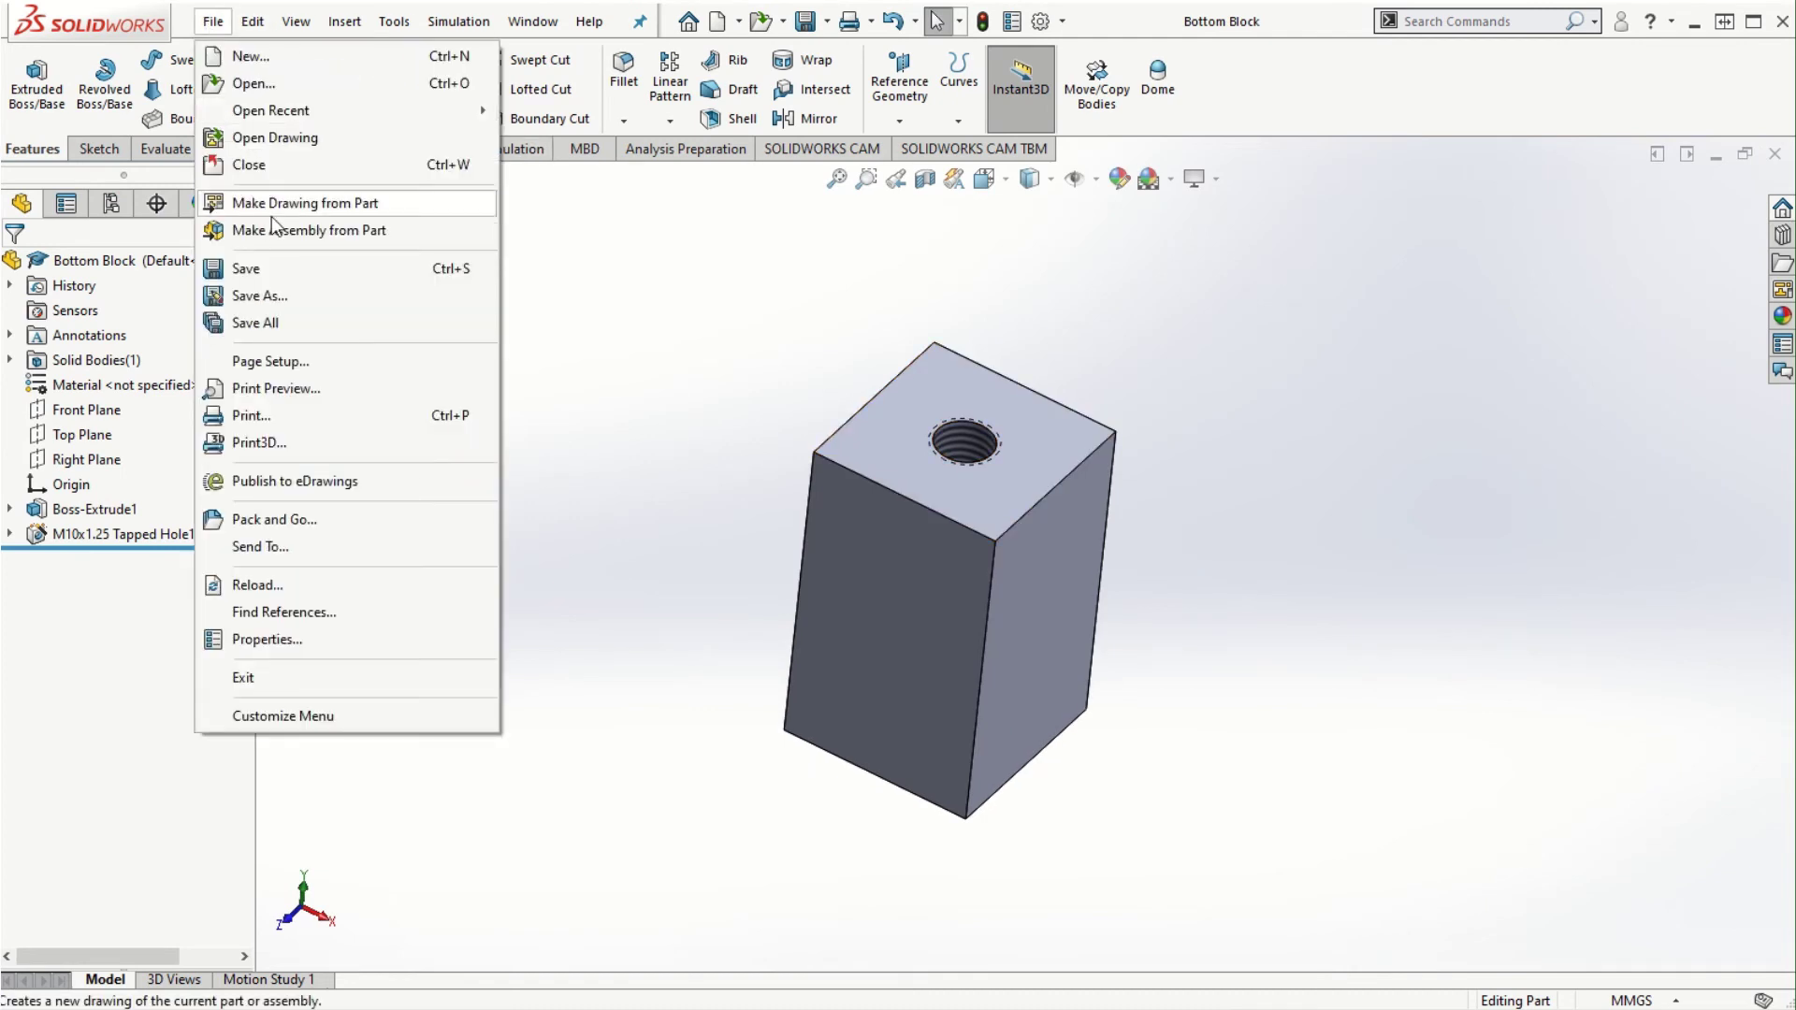
pyautogui.click(300, 234)
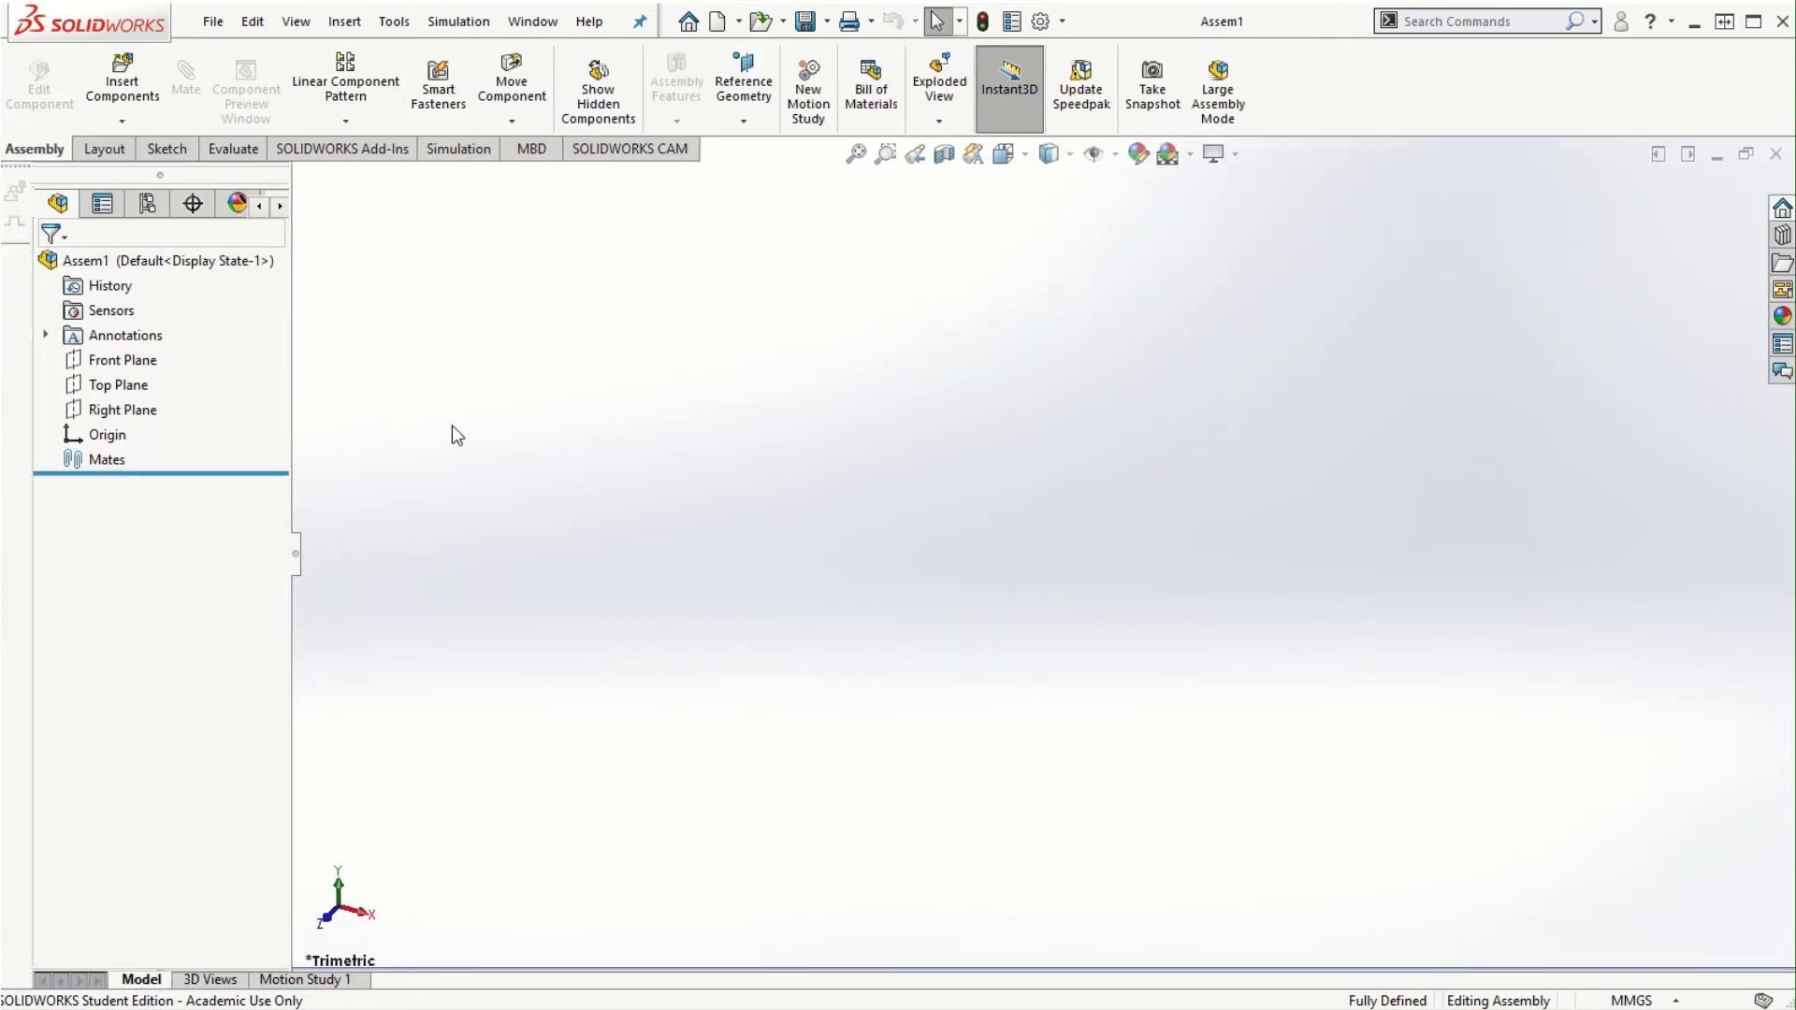
pyautogui.click(997, 632)
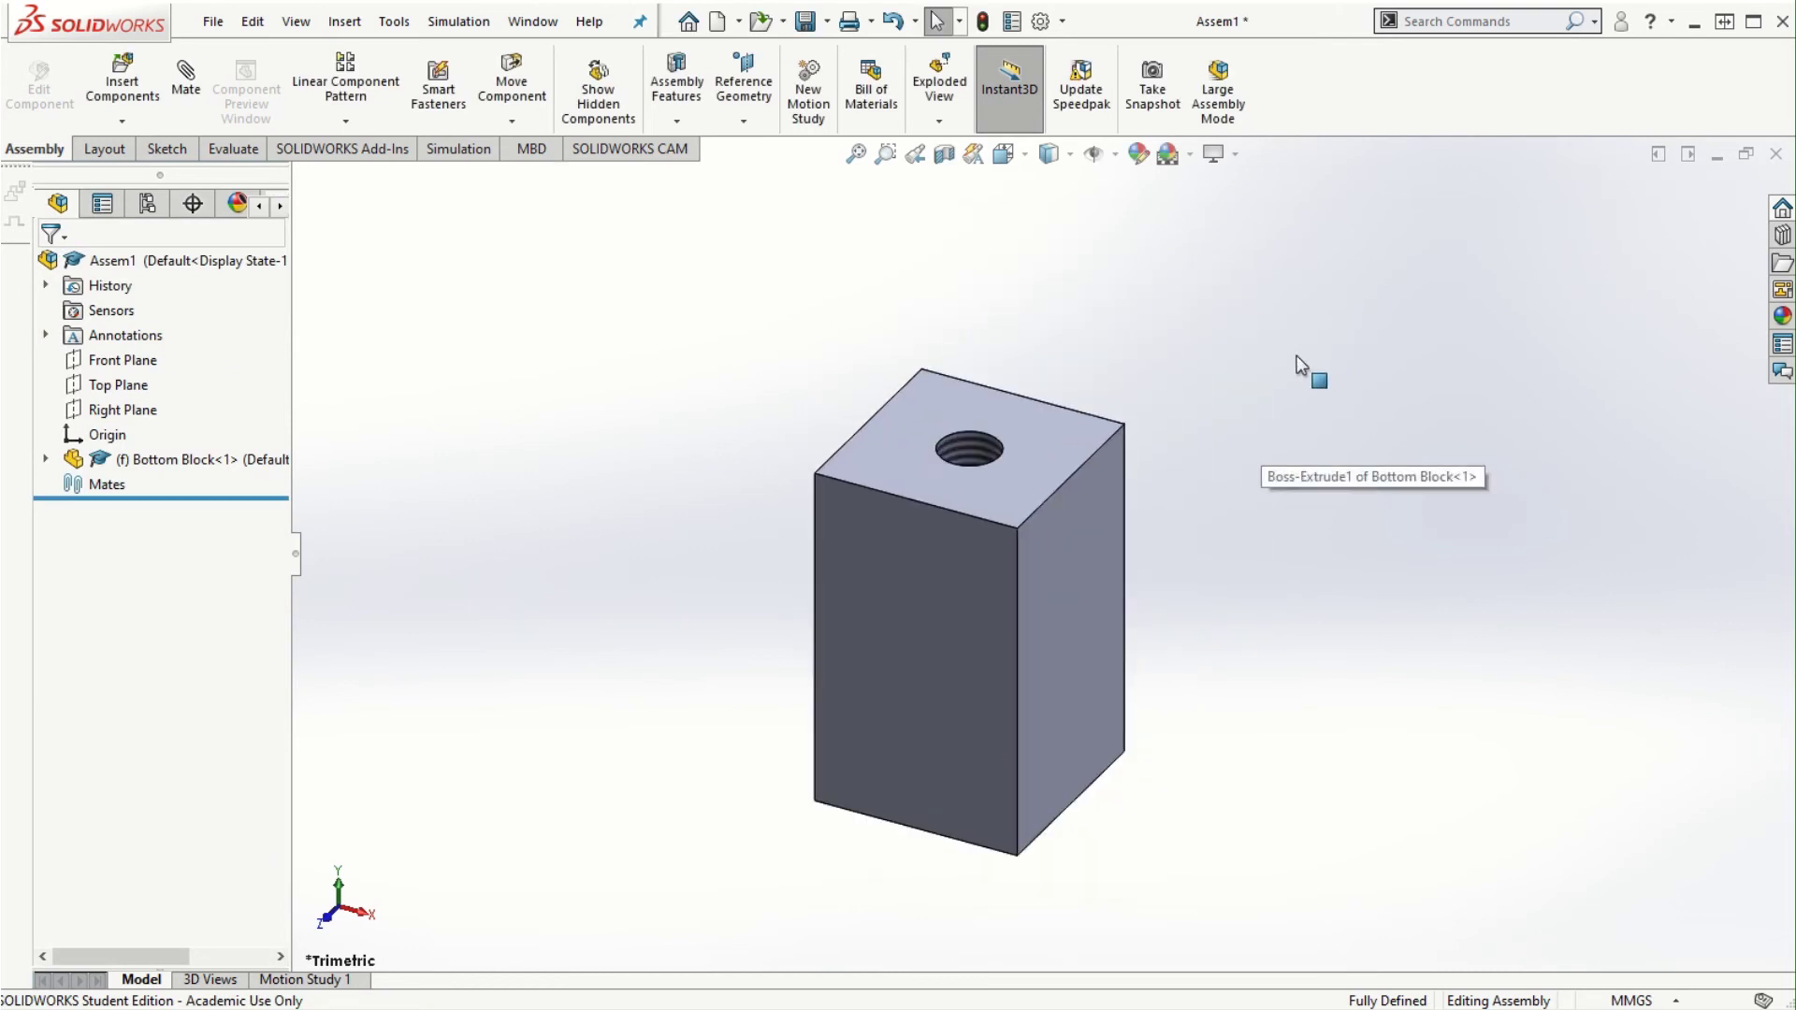
# - Insert the Top Block part into the assembly, placing it just above the Bottom Block
pyautogui.click(129, 100)
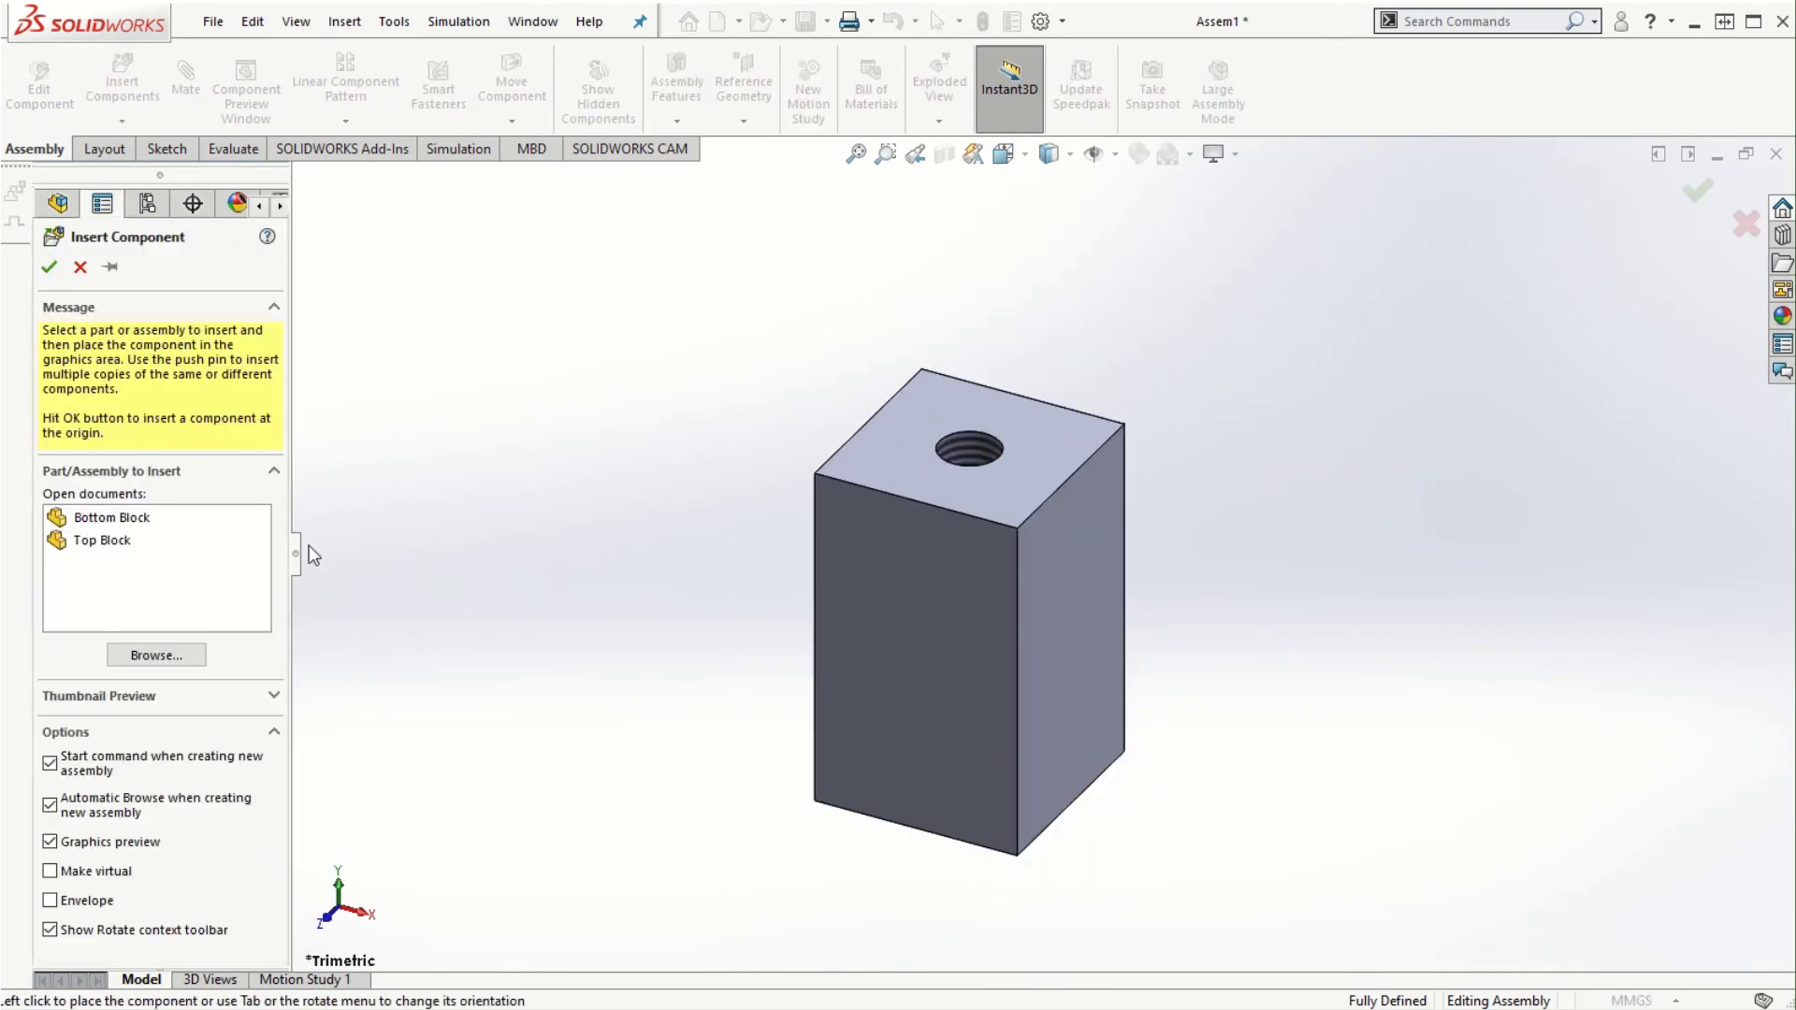
pyautogui.click(119, 545)
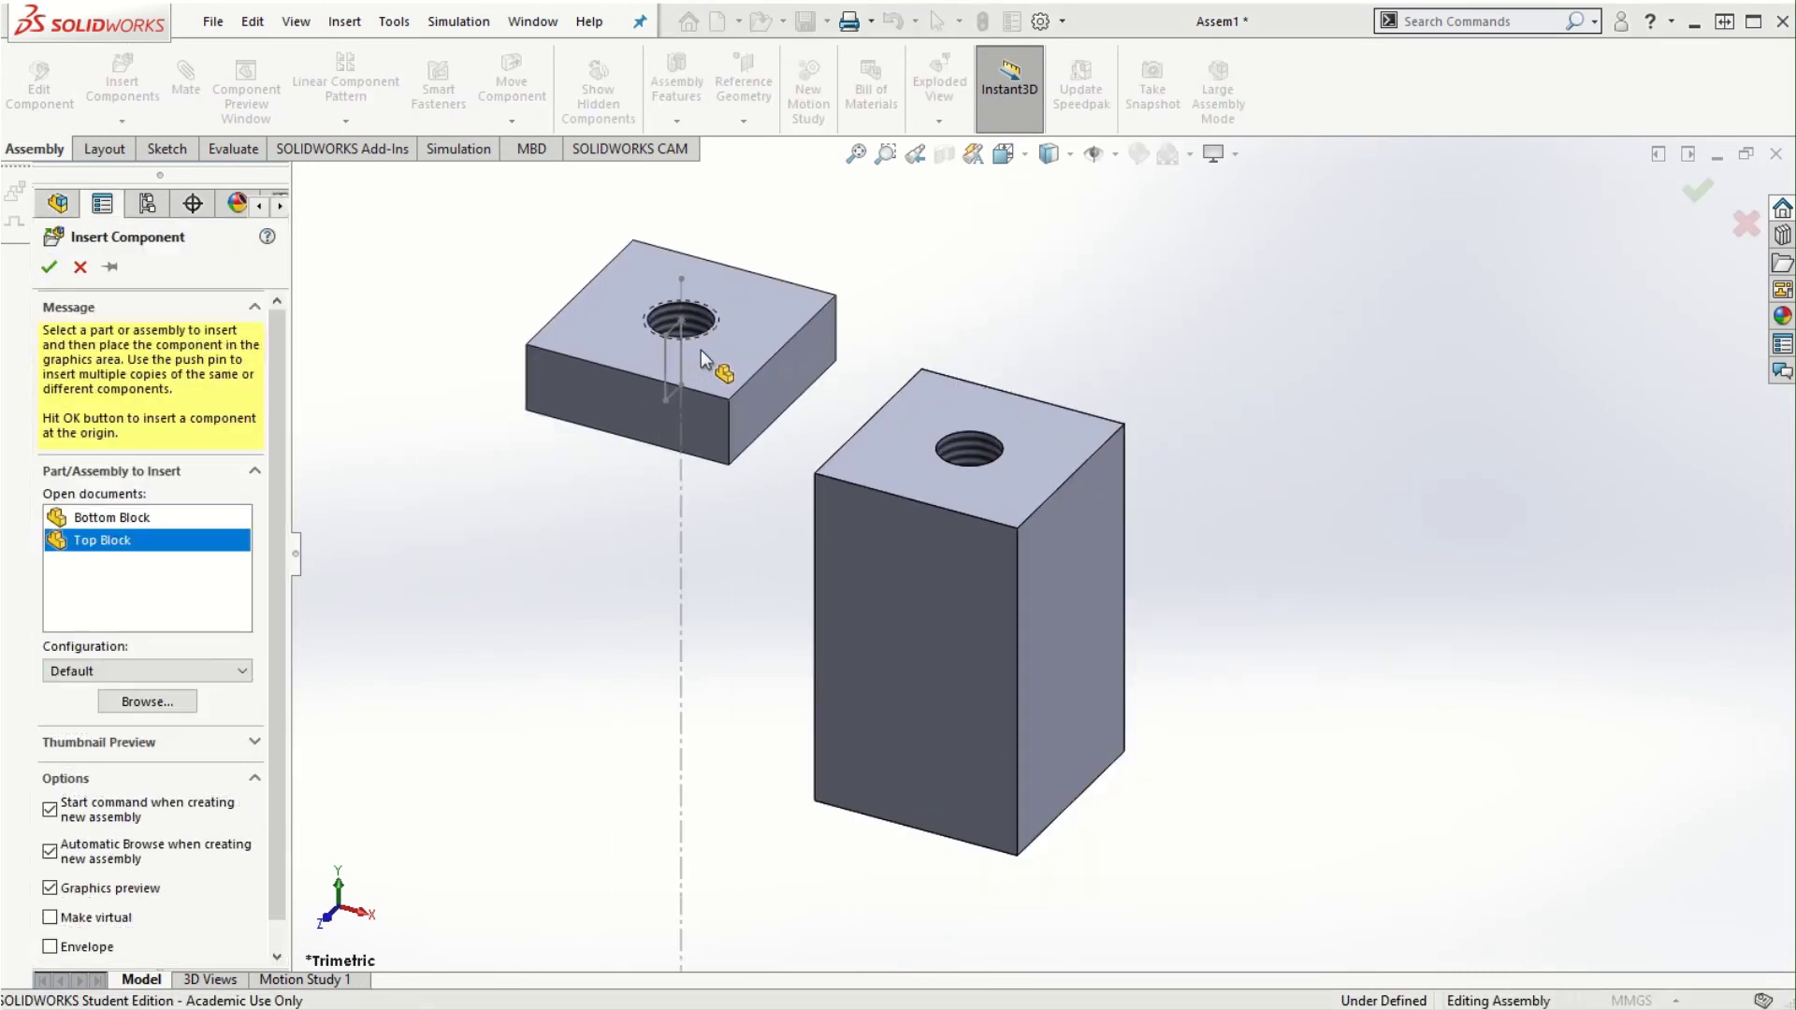
pyautogui.click(954, 320)
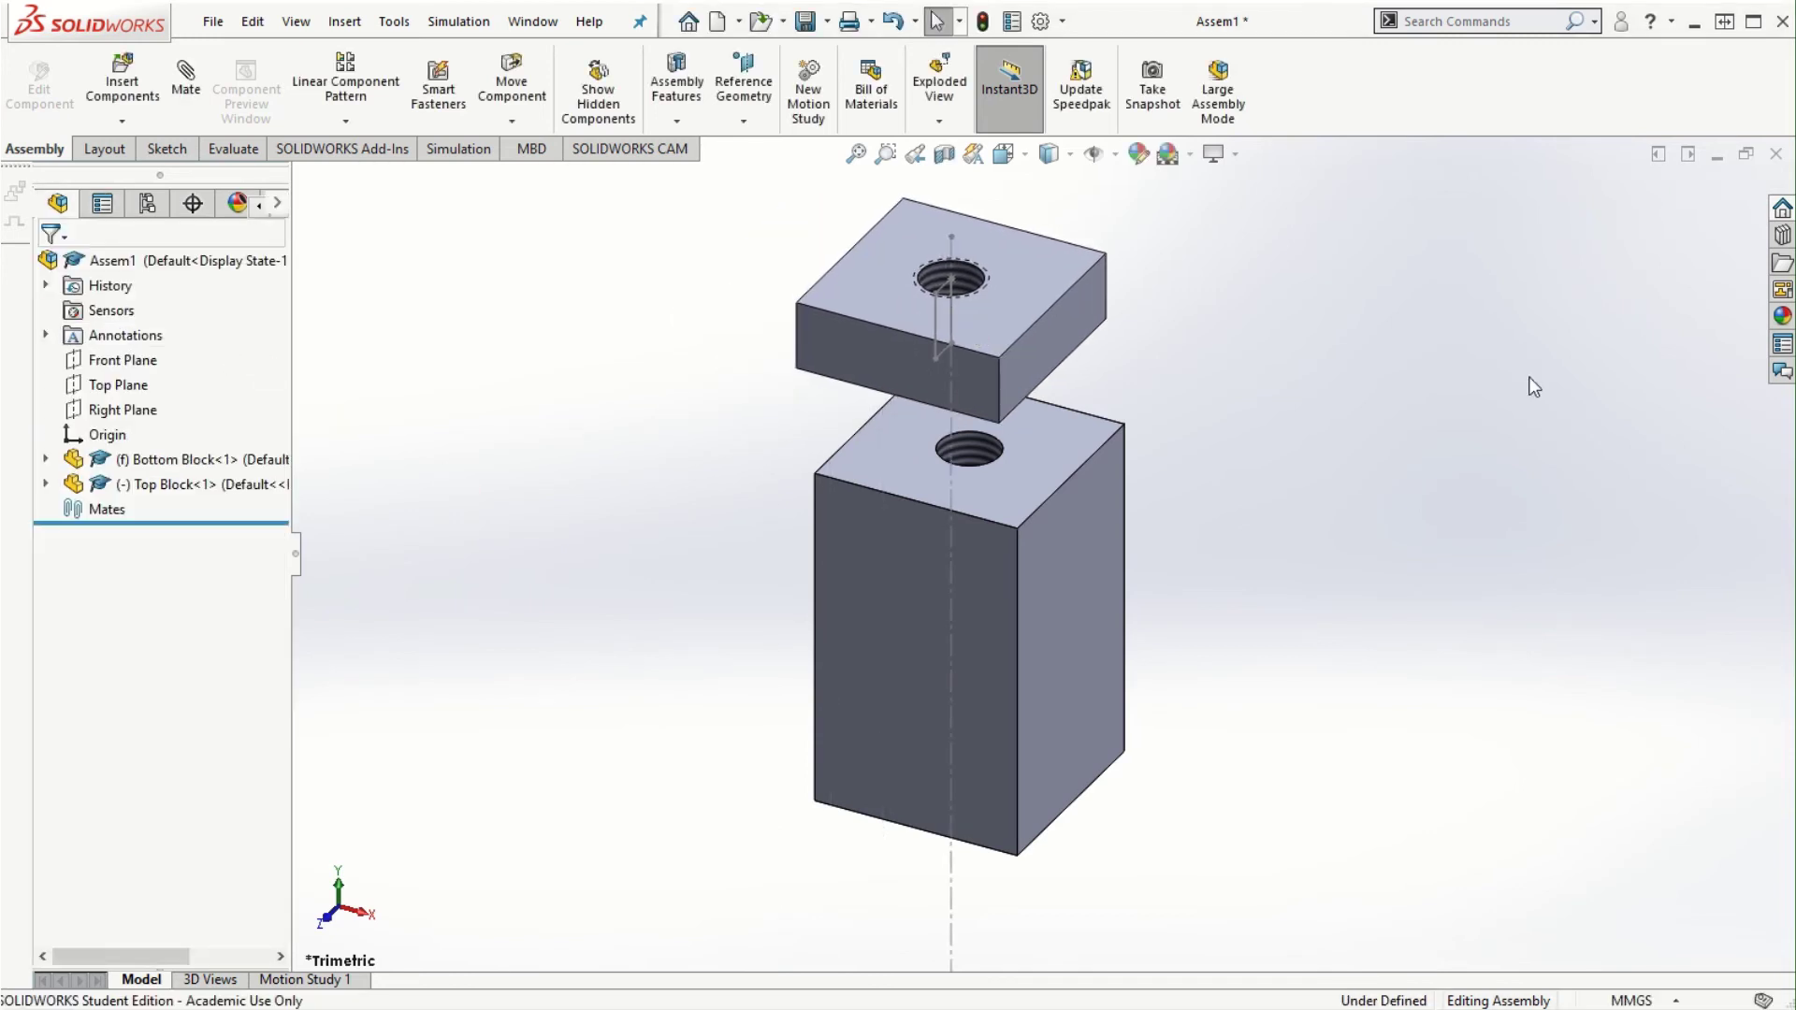
# - Add a concentric mate between the Top Block's hole and the Bottom Block's tapped hole
pyautogui.click(185, 82)
pyautogui.click(948, 275)
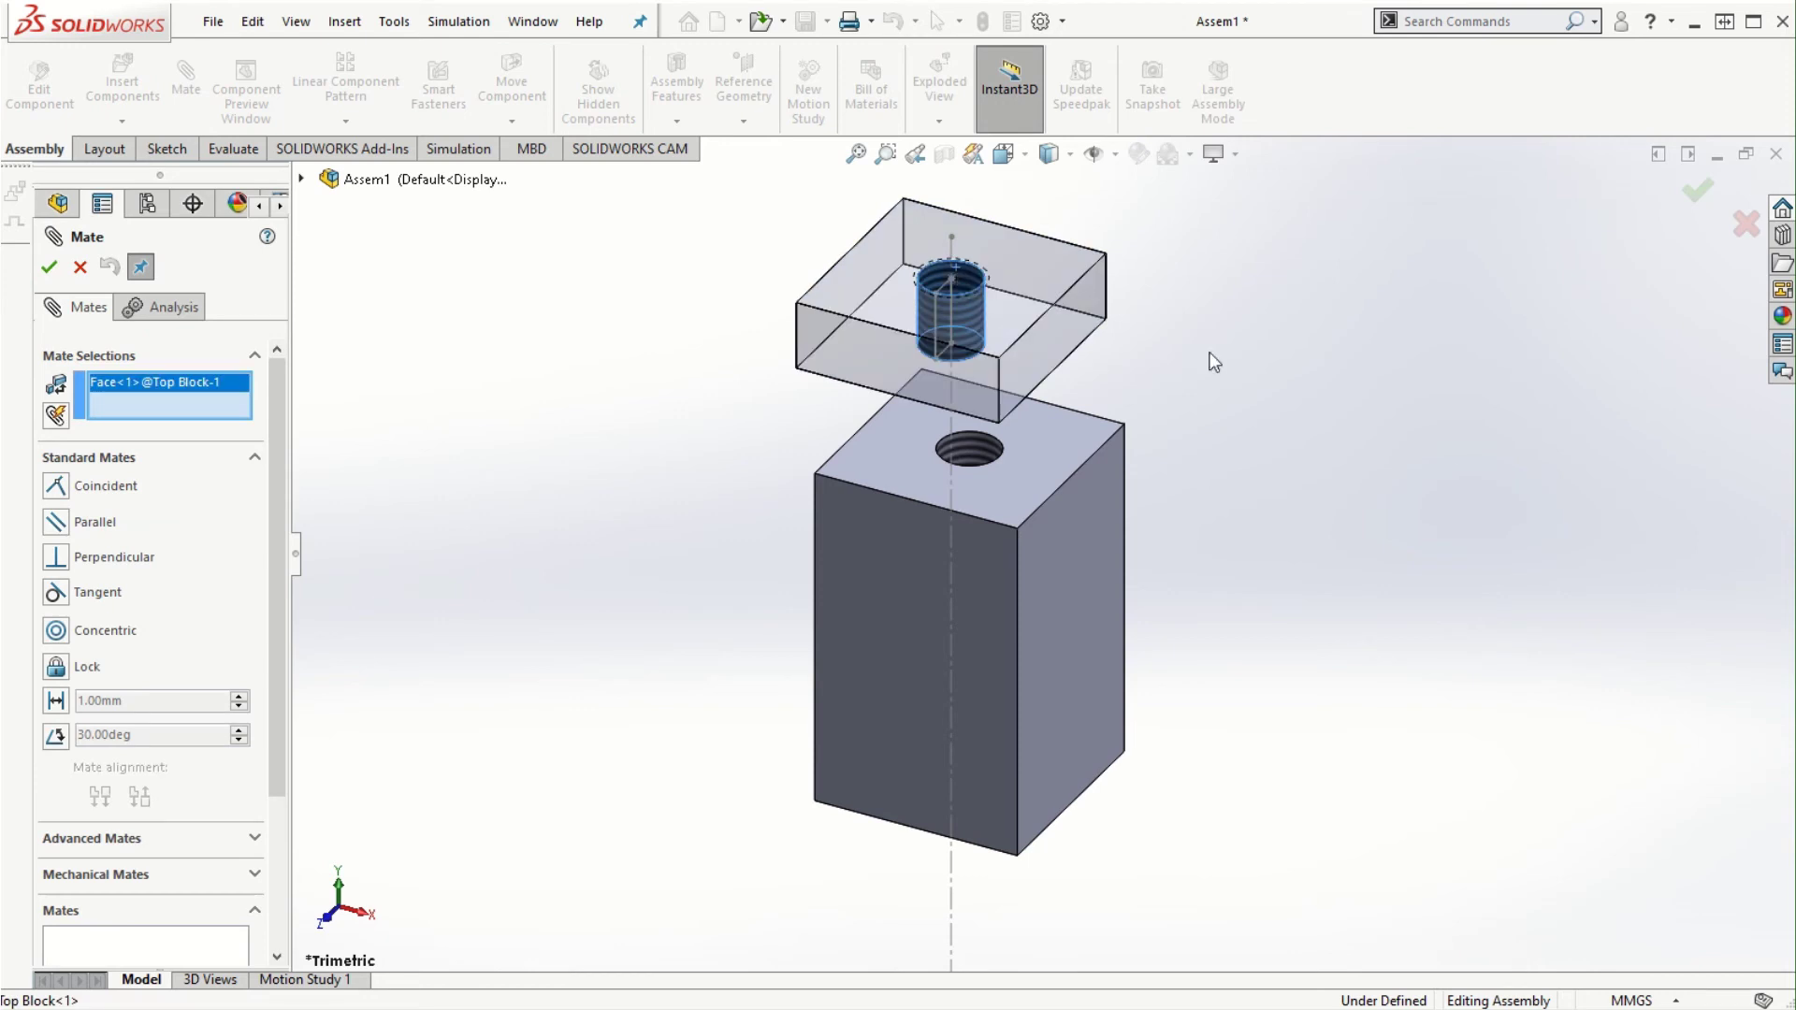
pyautogui.click(982, 454)
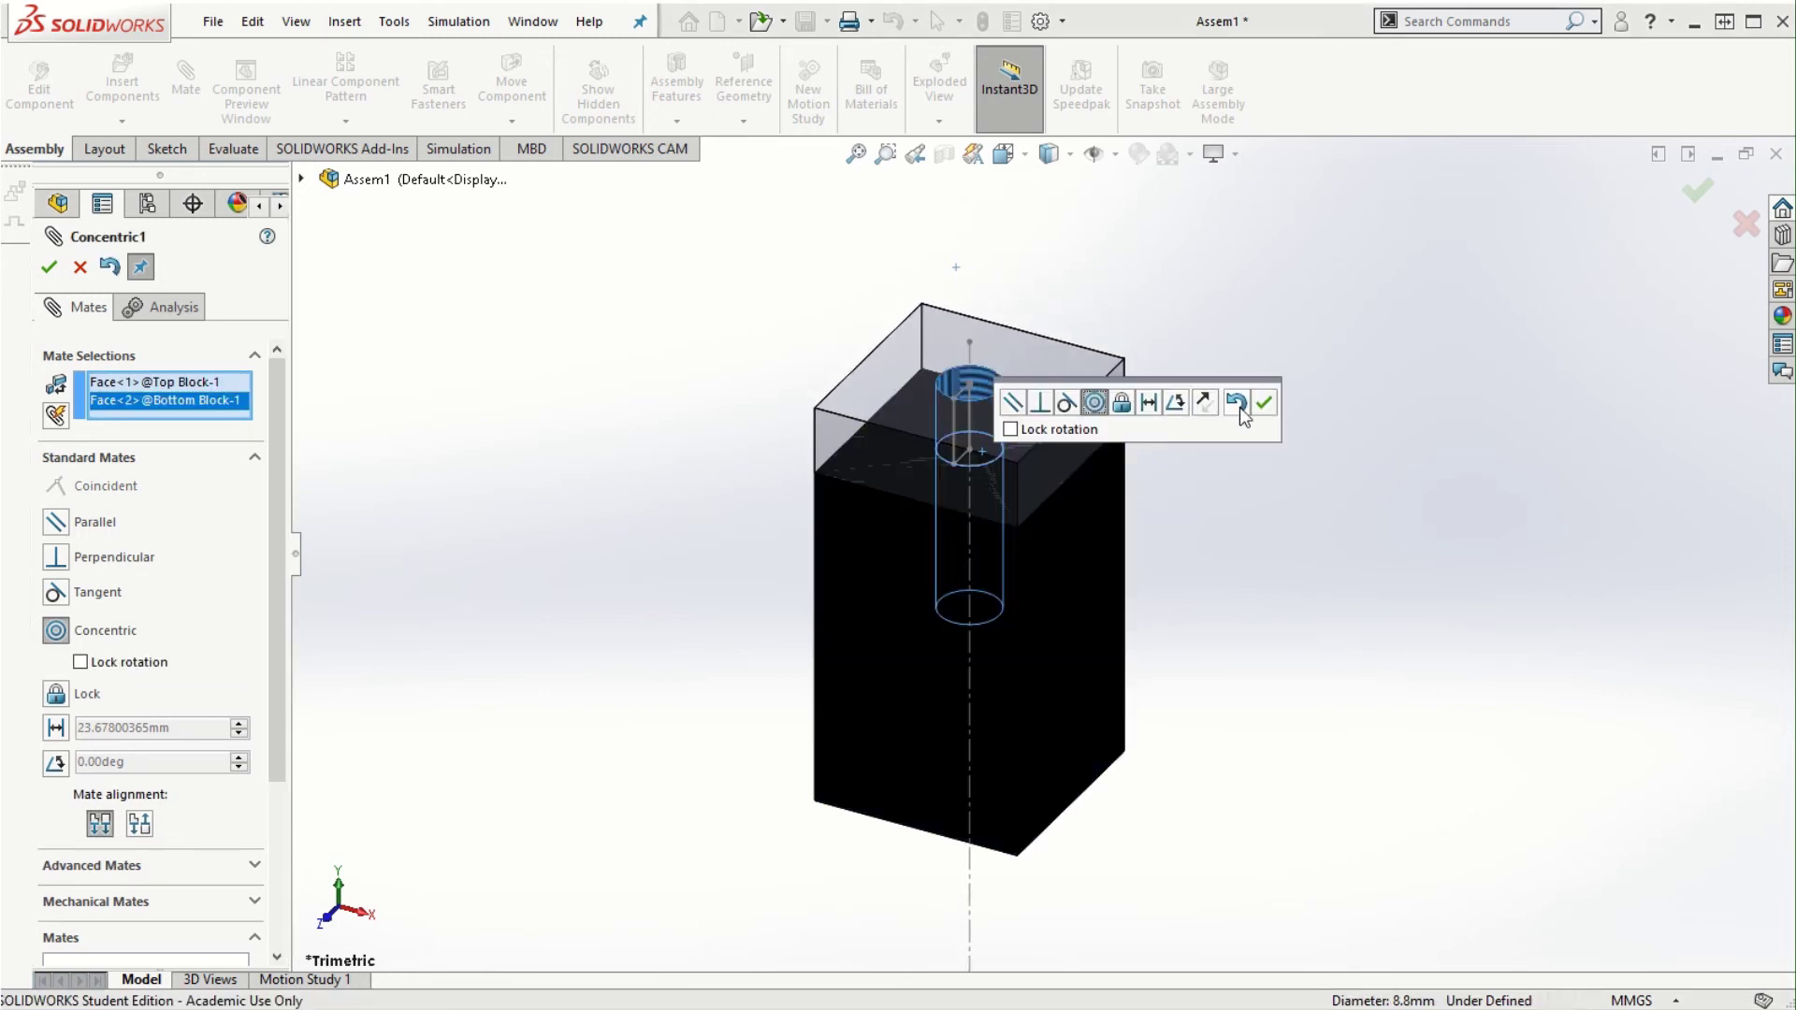
pyautogui.click(1264, 403)
# - Lift the Top Block off the Bottom Block and make the front faces of both blocks coincident
pyautogui.moveTo(887, 432); pyautogui.dragTo(874, 398)
pyautogui.click(935, 445)
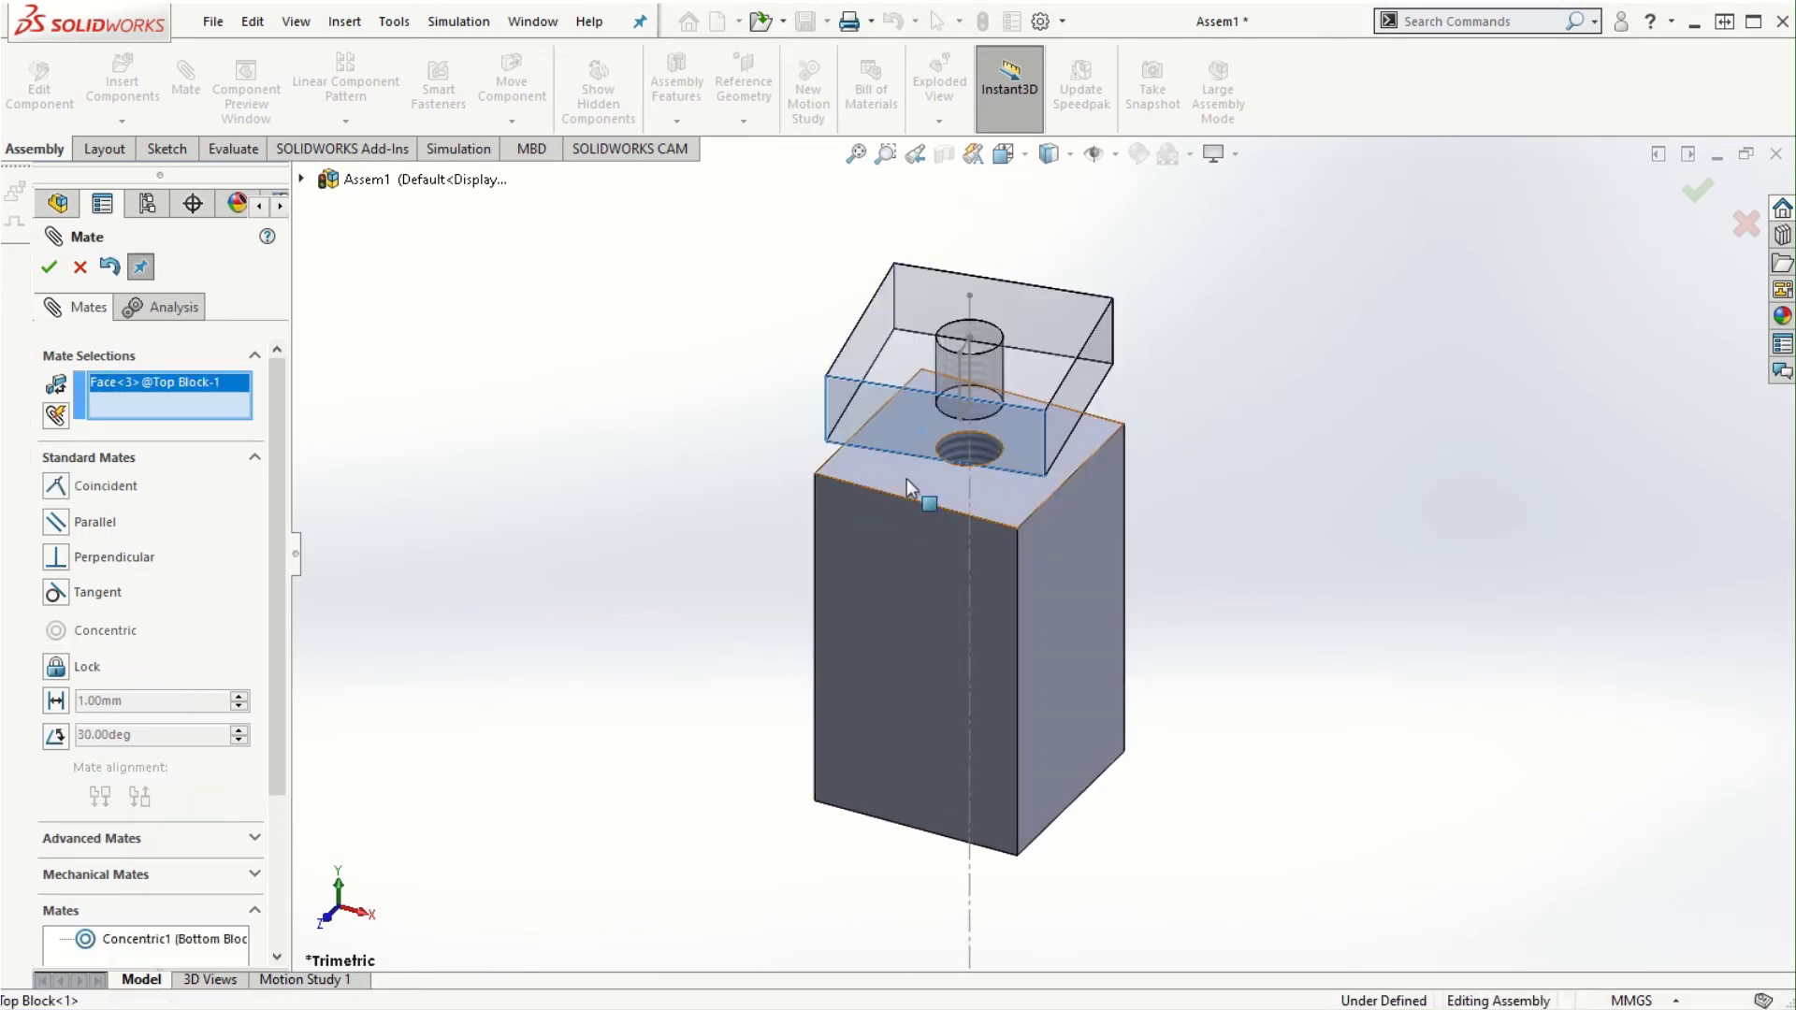
pyautogui.click(901, 547)
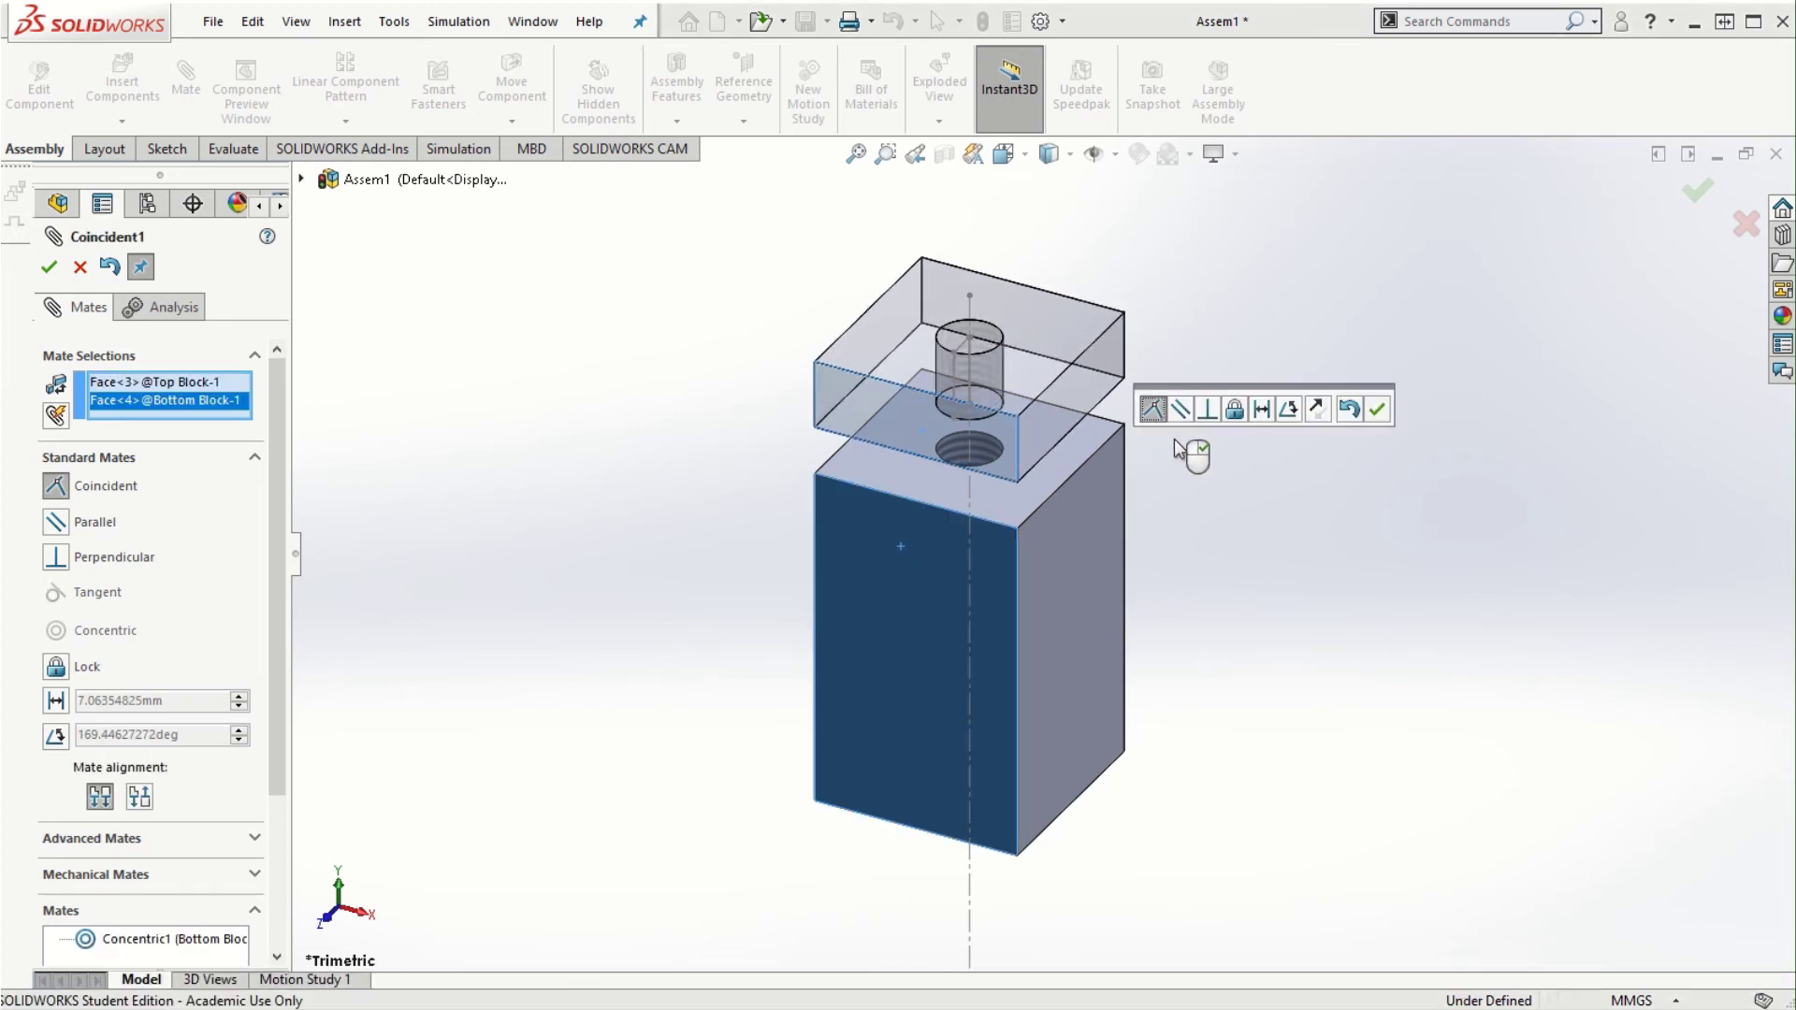
pyautogui.click(1378, 408)
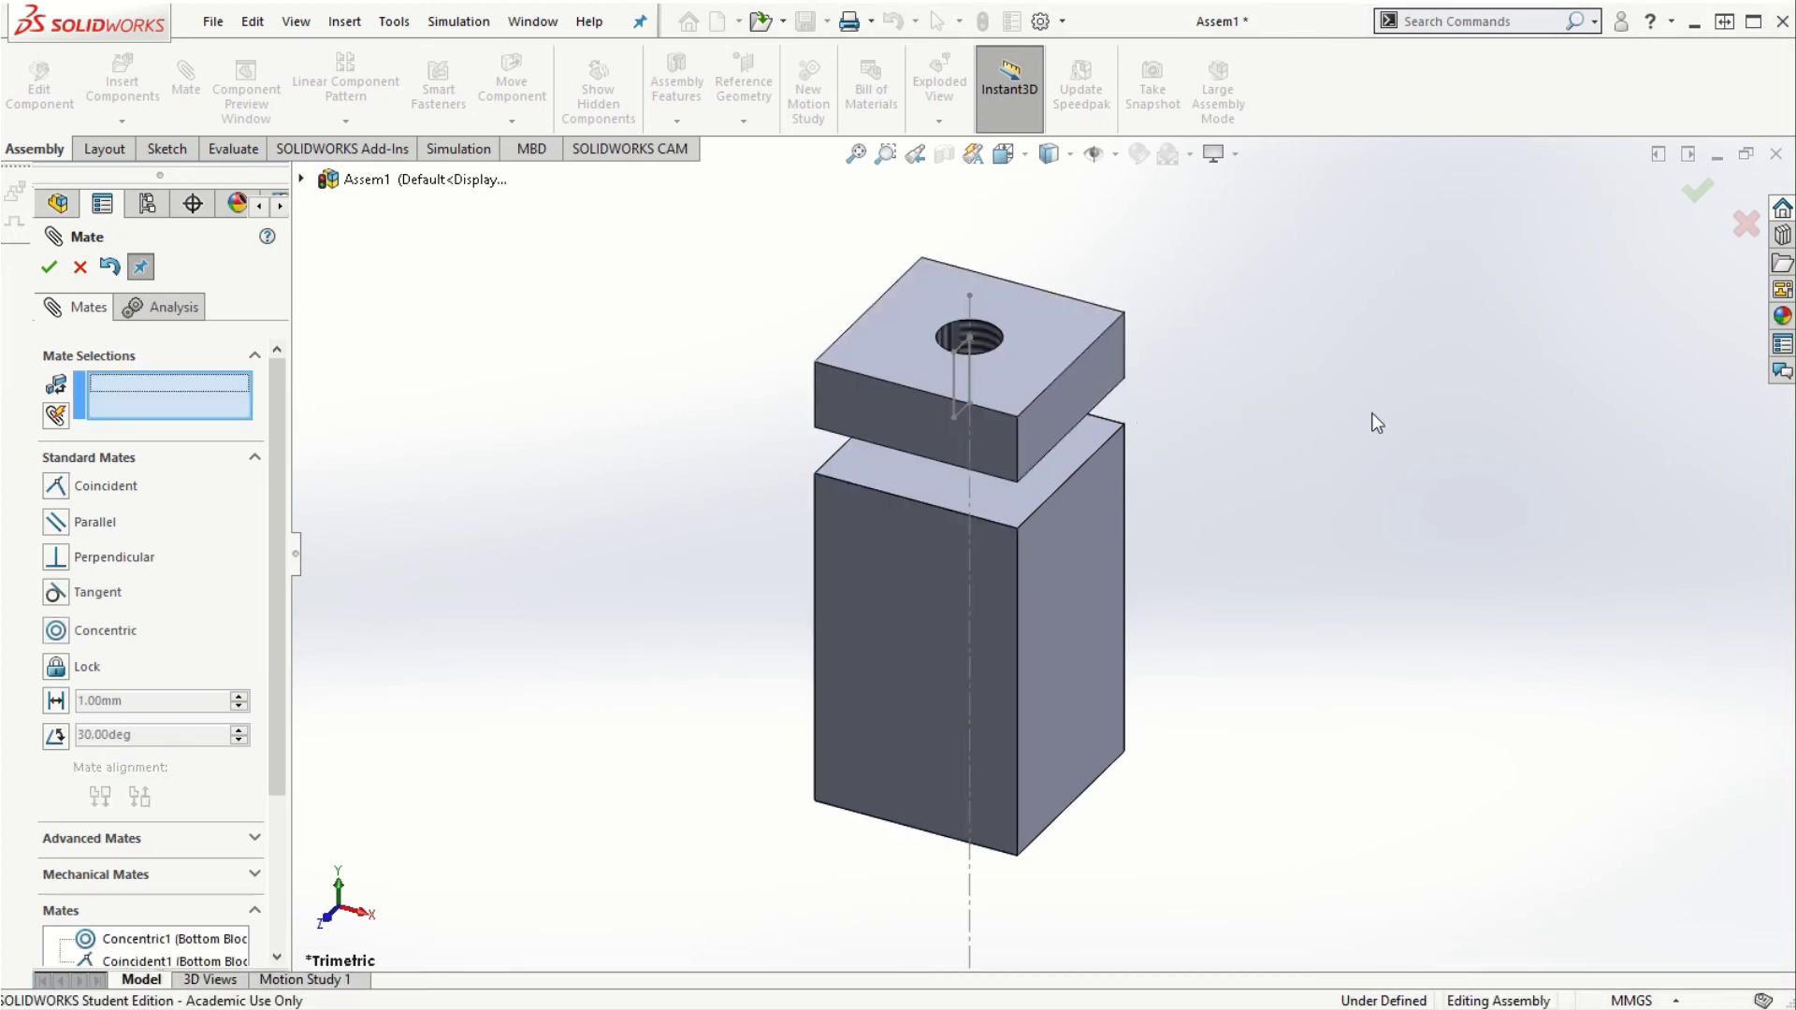
# - Make the Top Block's lower front edge coincident with the Bottom Block's upper front edge and finish mating the blocks
pyautogui.click(979, 470)
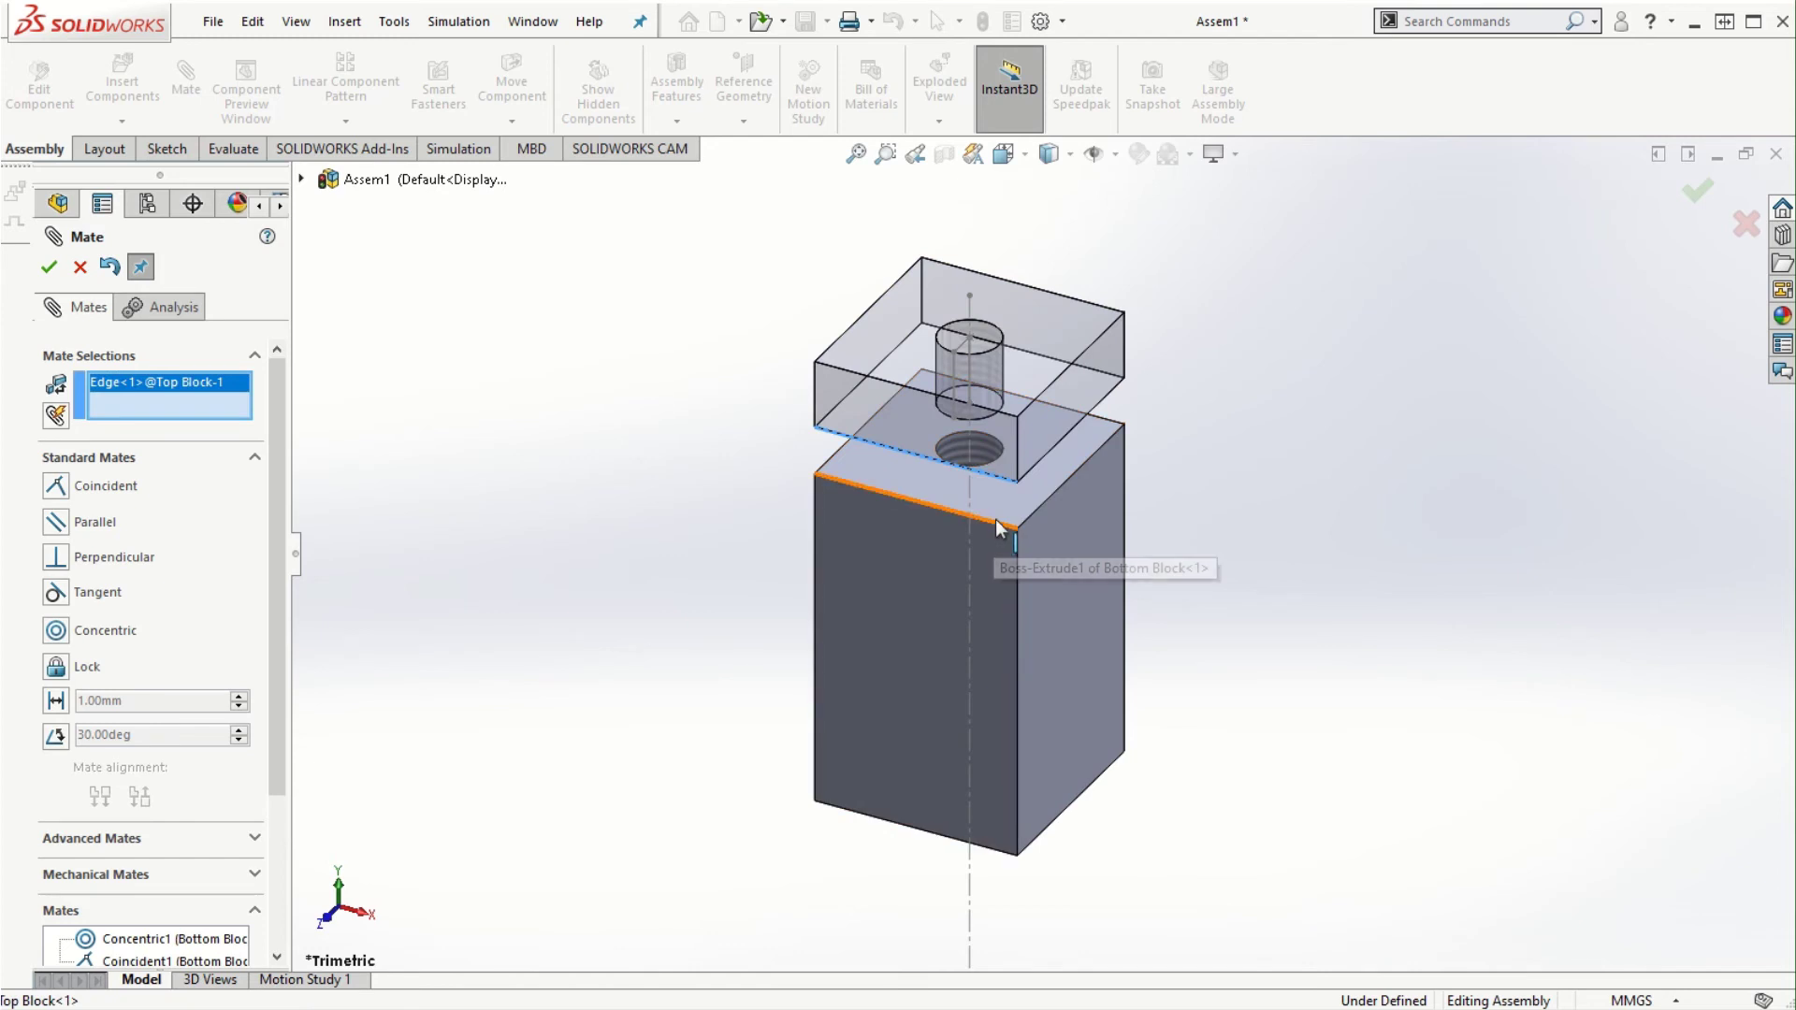
pyautogui.click(999, 527)
pyautogui.click(1457, 502)
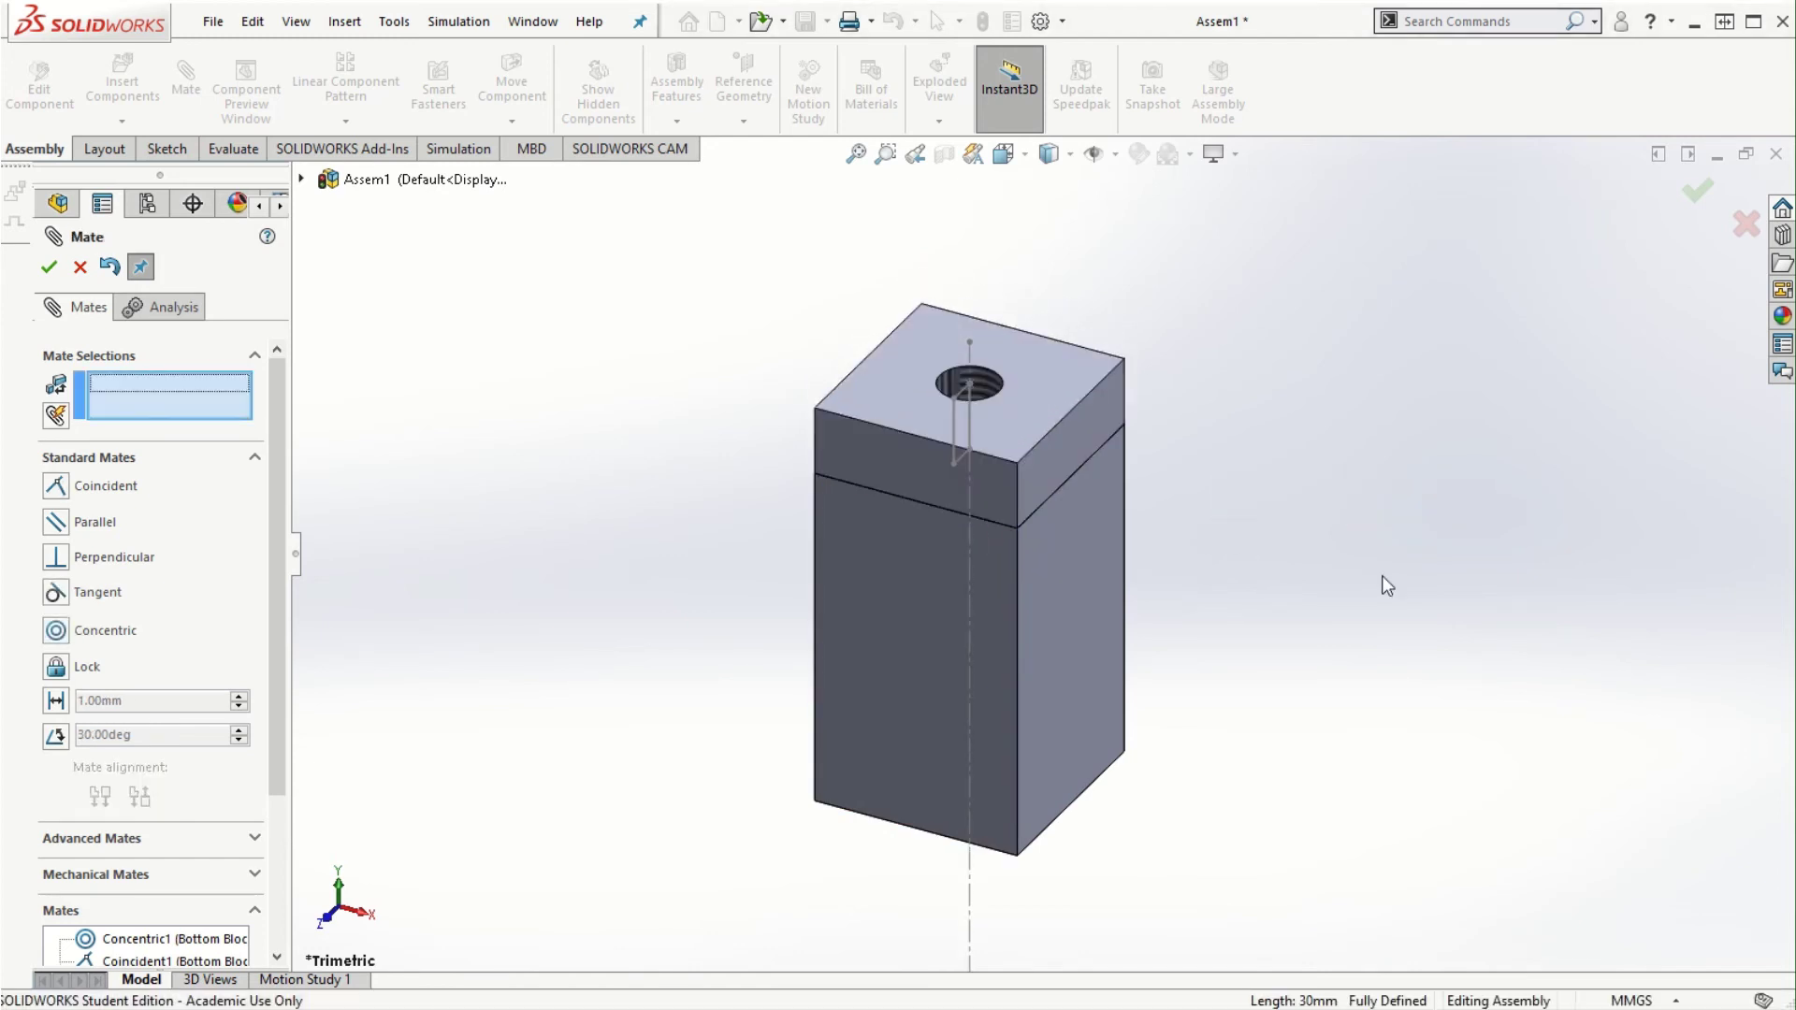
pyautogui.scroll(-2, 961, 332)
pyautogui.scroll(2, 1113, 610)
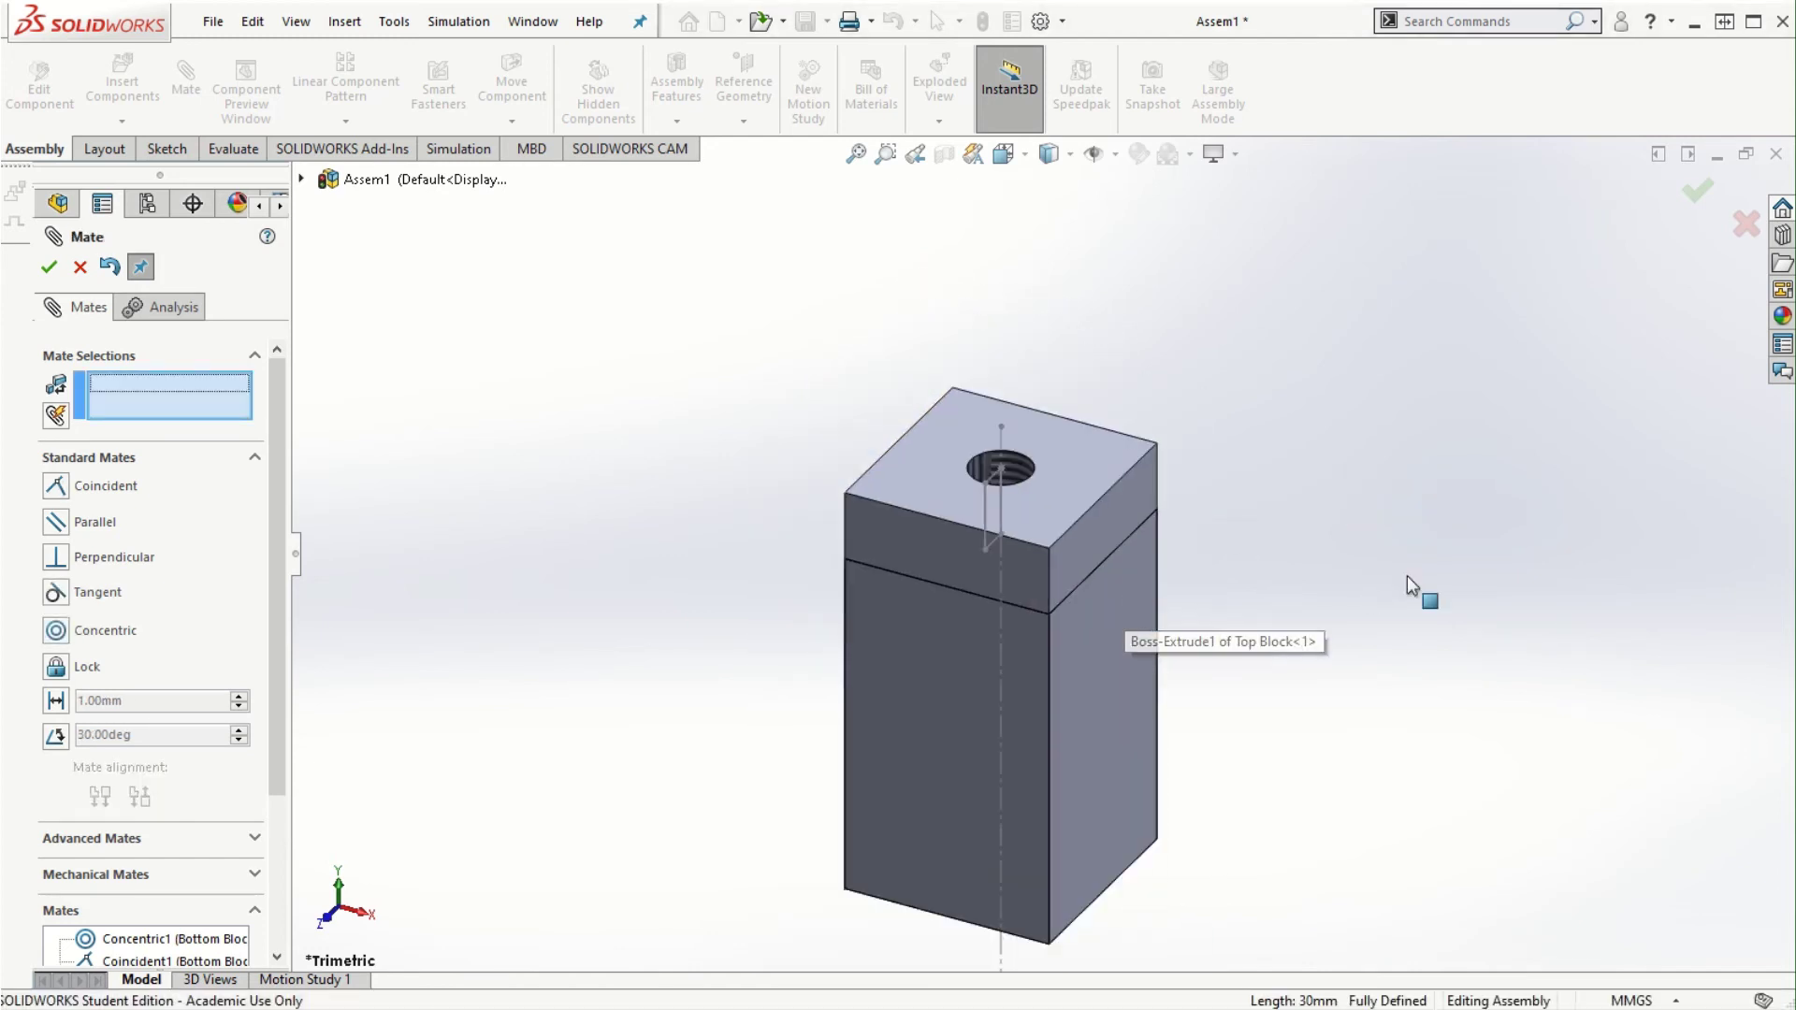
pyautogui.moveTo(1412, 587); pyautogui.dragTo(1304, 465, button='middle')
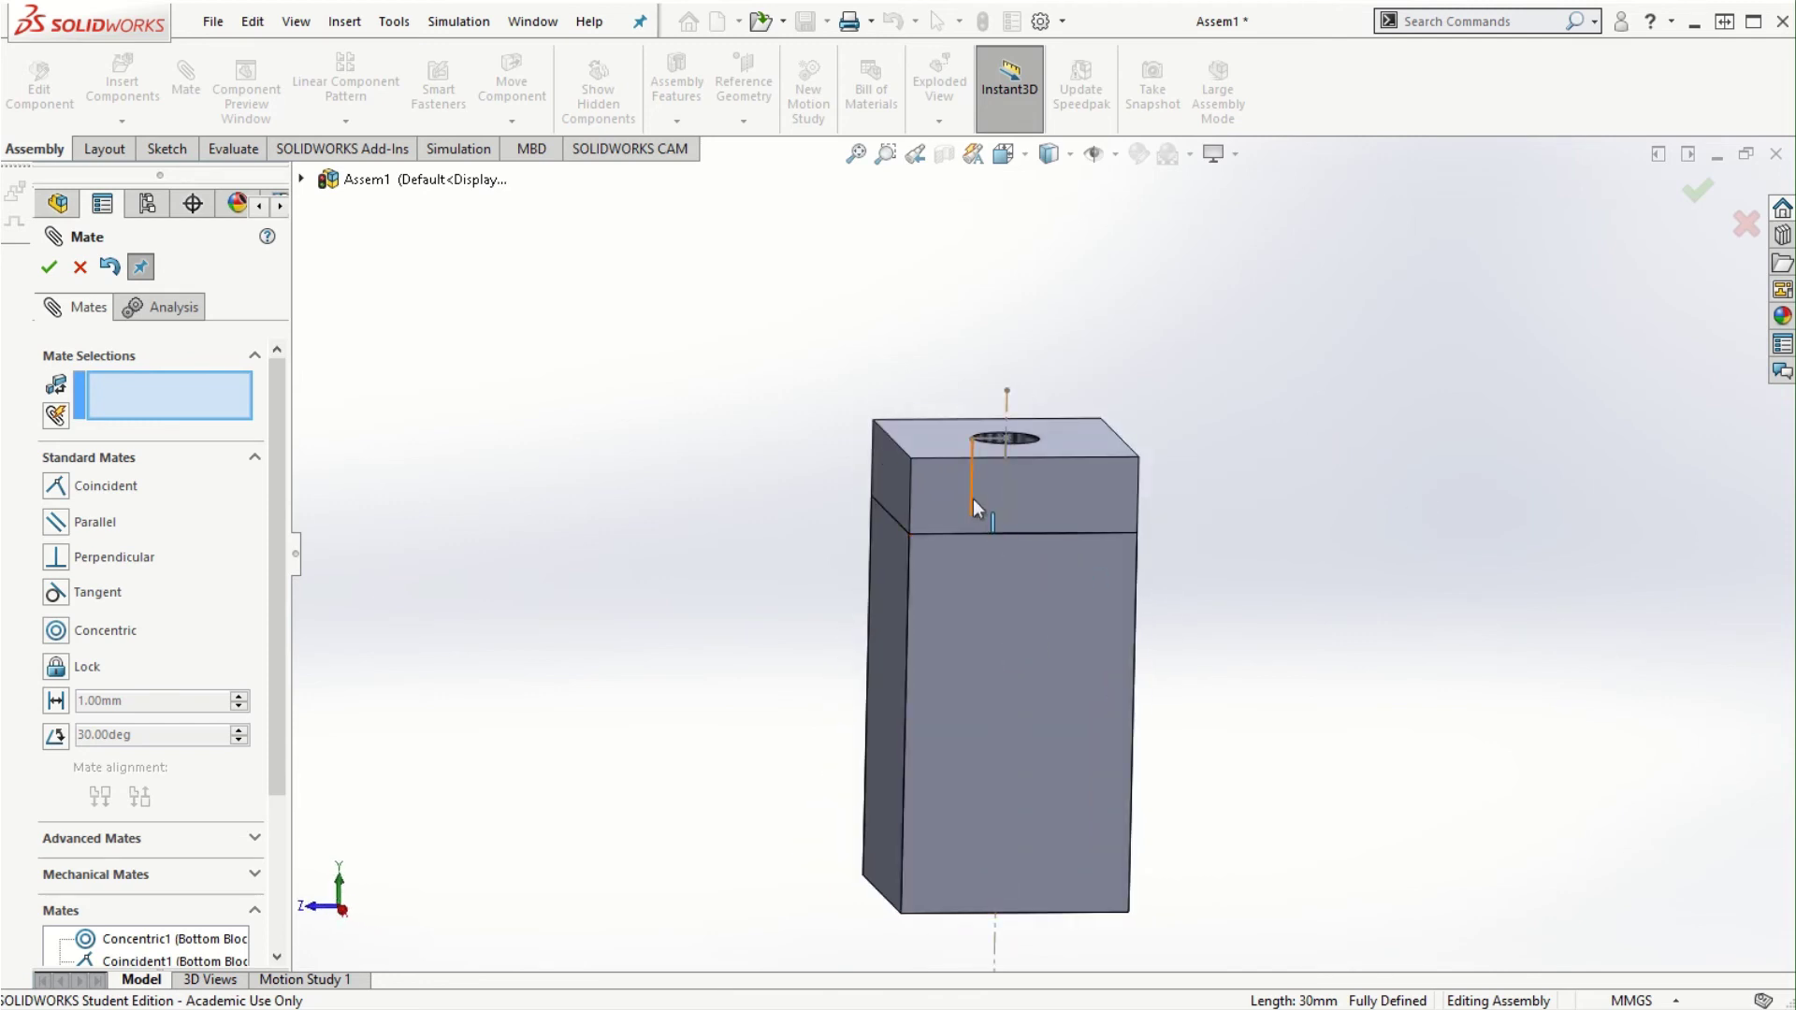
pyautogui.click(973, 501)
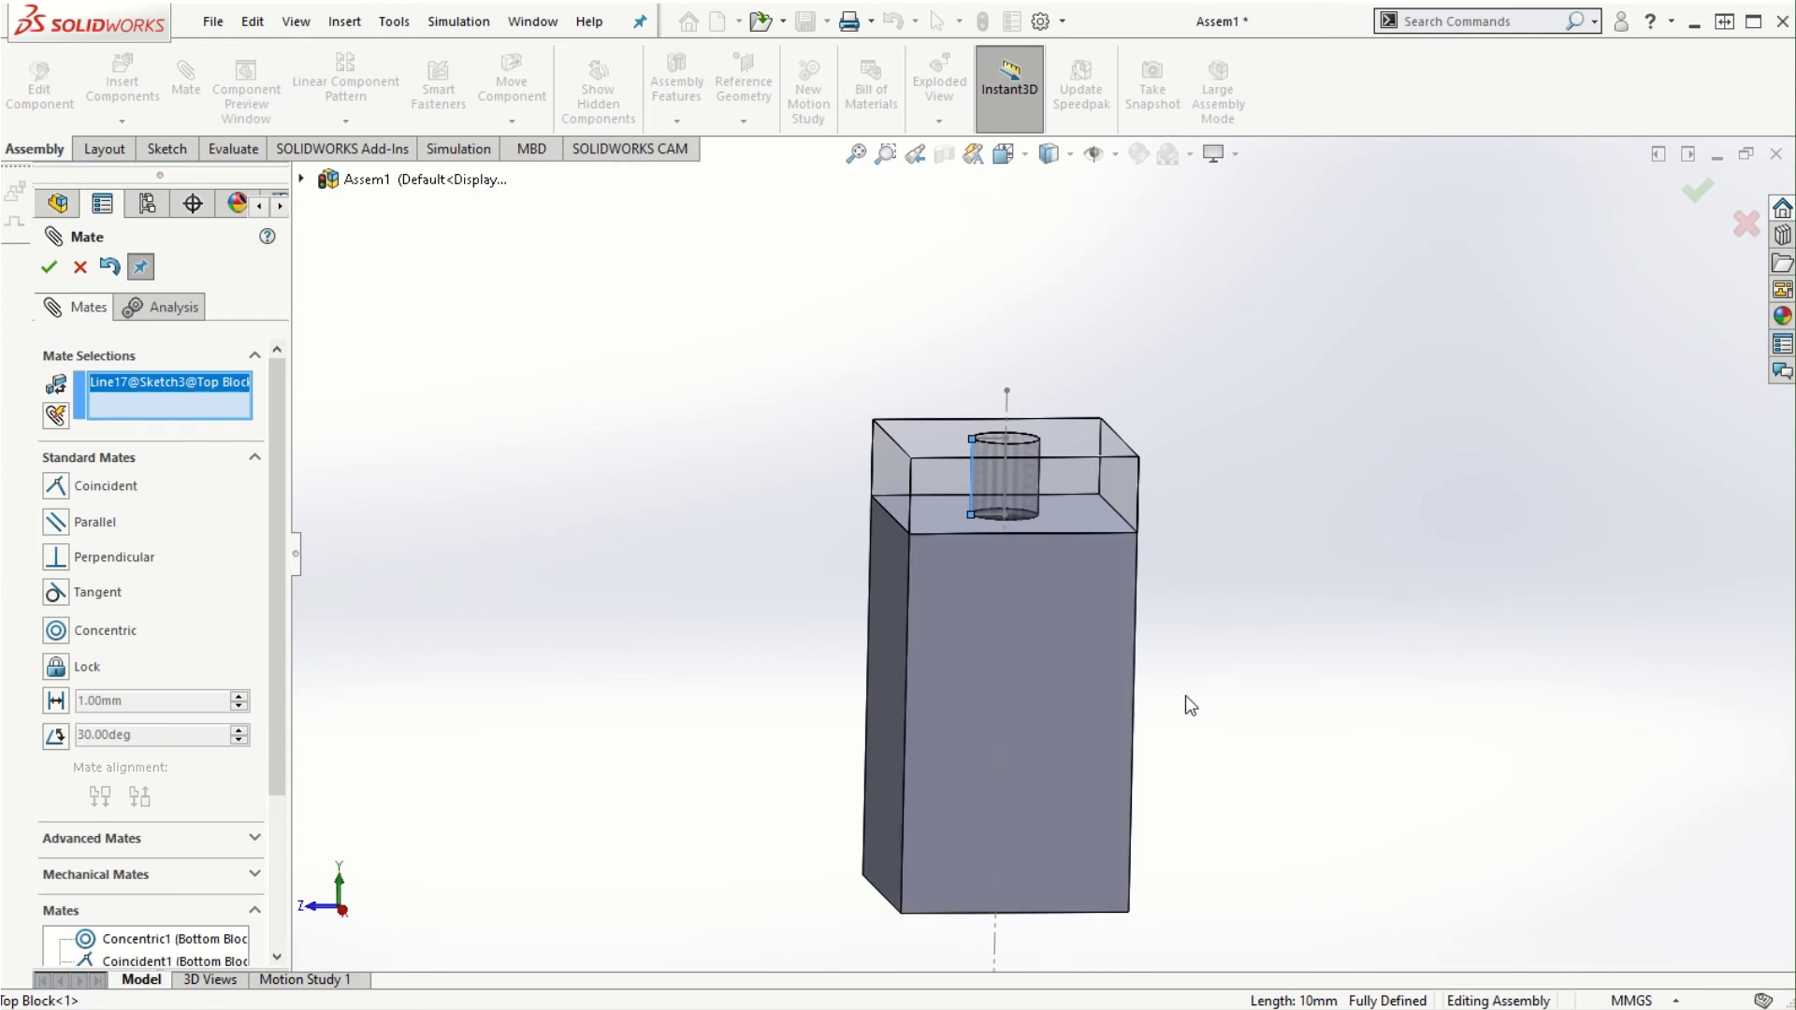
pyautogui.scroll(2, 1186, 704)
pyautogui.click(1697, 192)
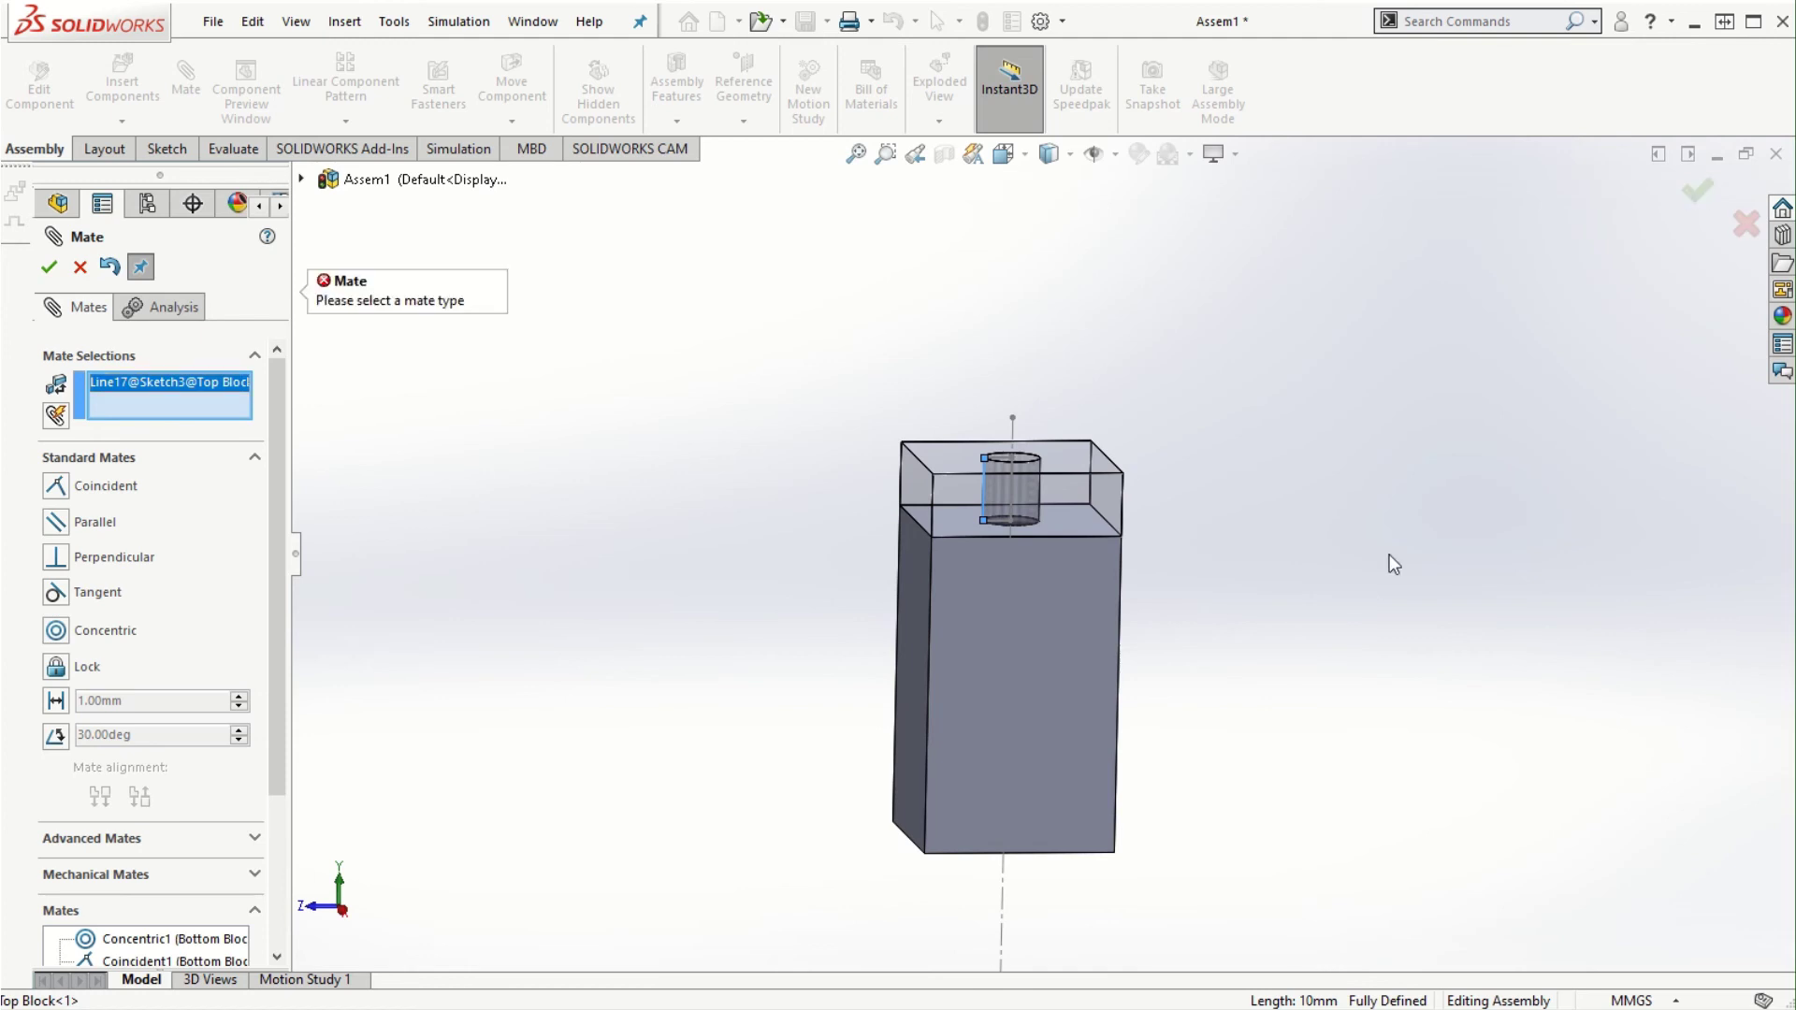
pyautogui.click(81, 268)
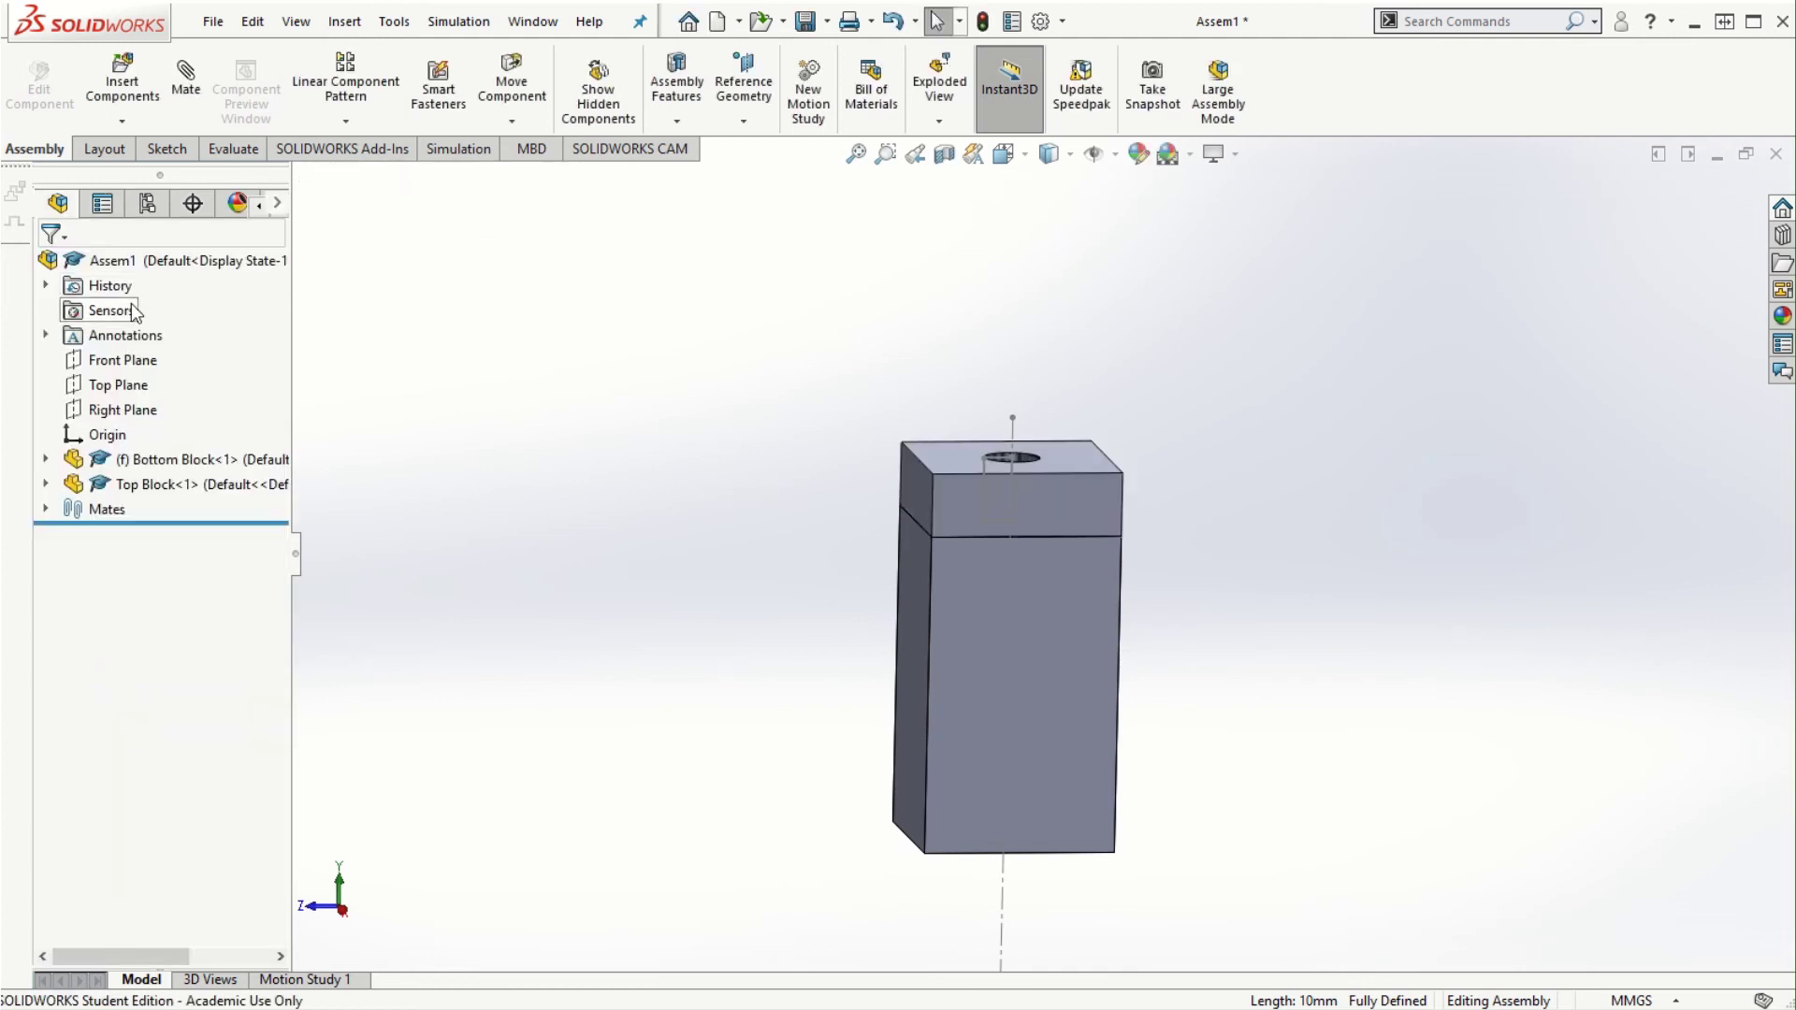
# - Add in the Toolbox from the Design Library
pyautogui.moveTo(1172, 643); pyautogui.dragTo(1222, 673, button='middle')
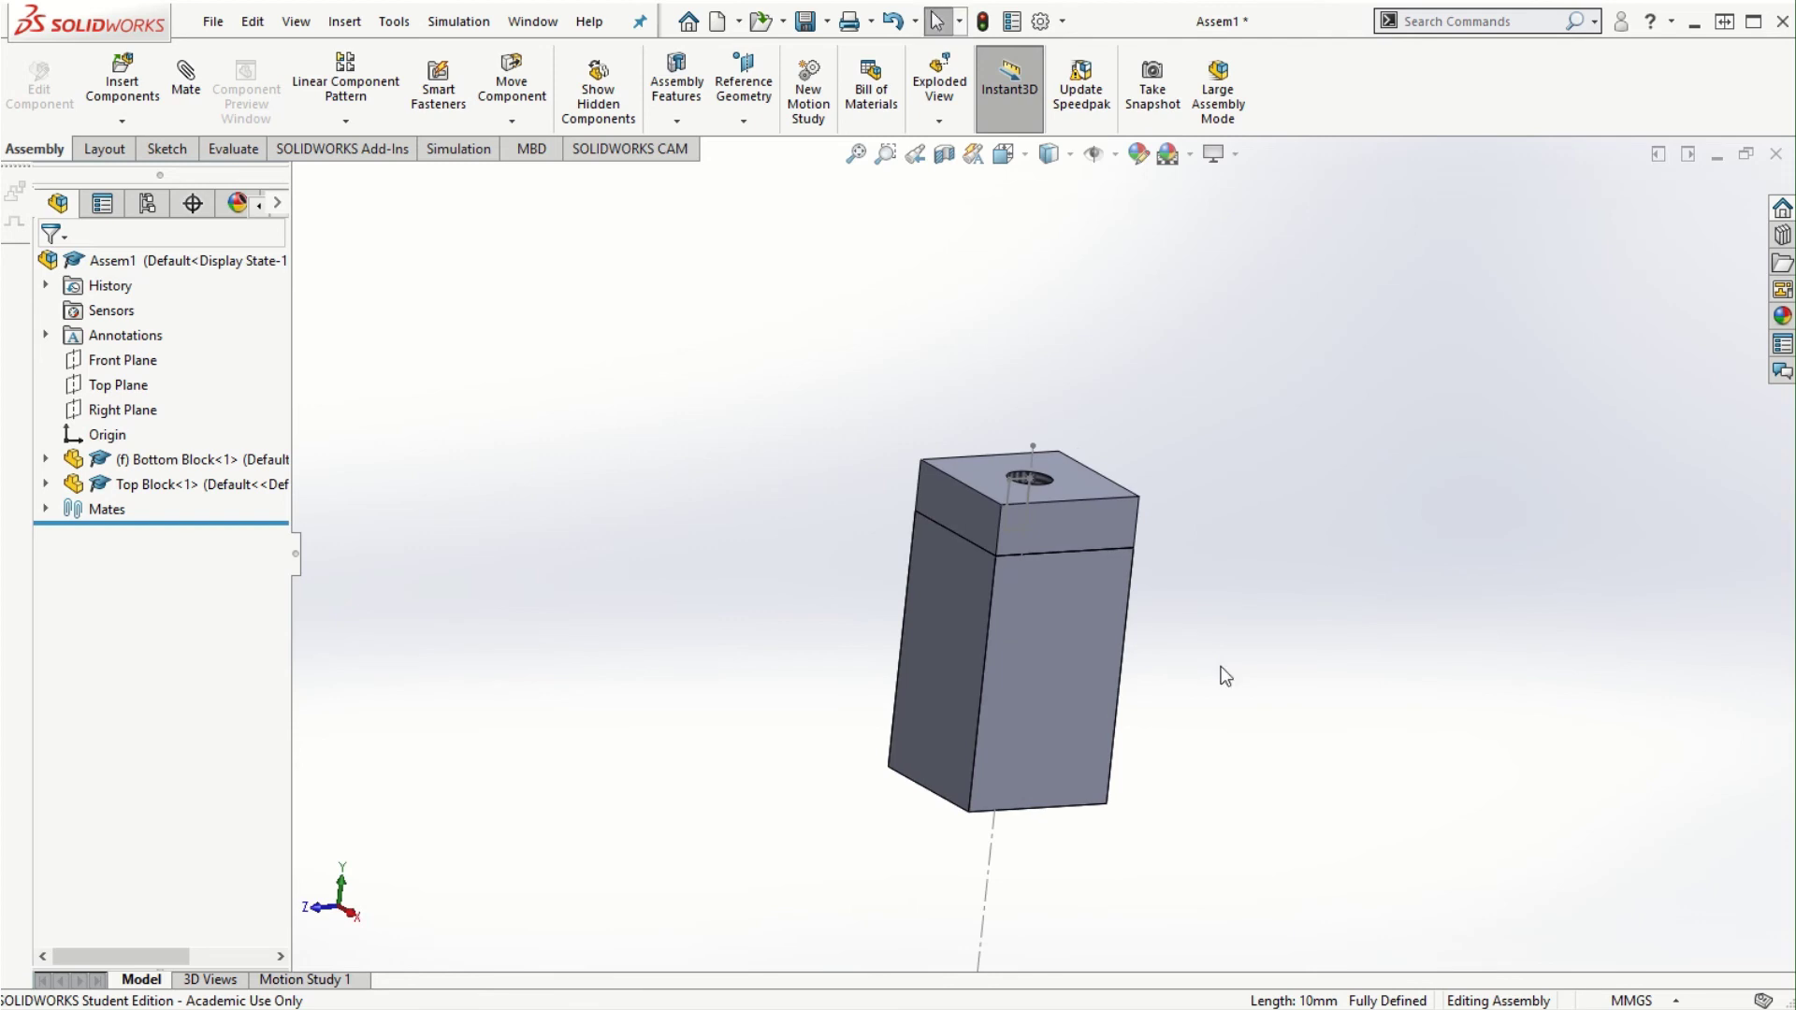
pyautogui.click(1783, 234)
pyautogui.click(1452, 225)
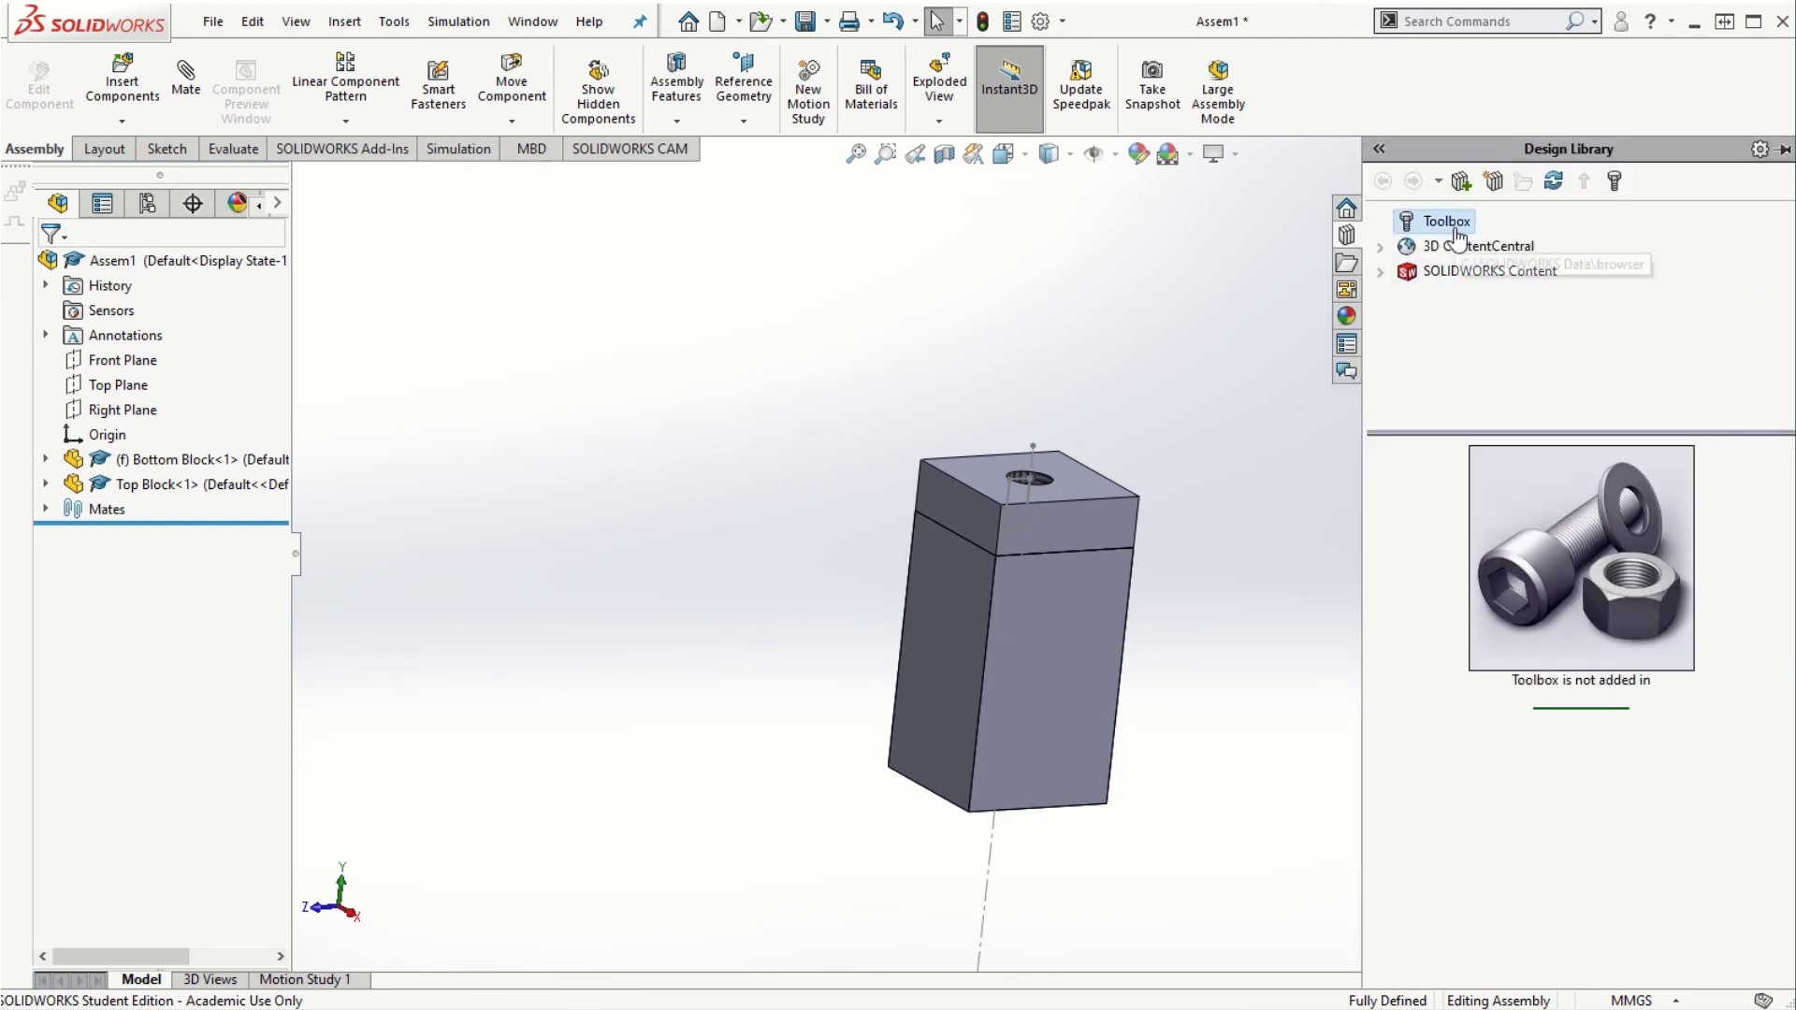
pyautogui.click(1587, 700)
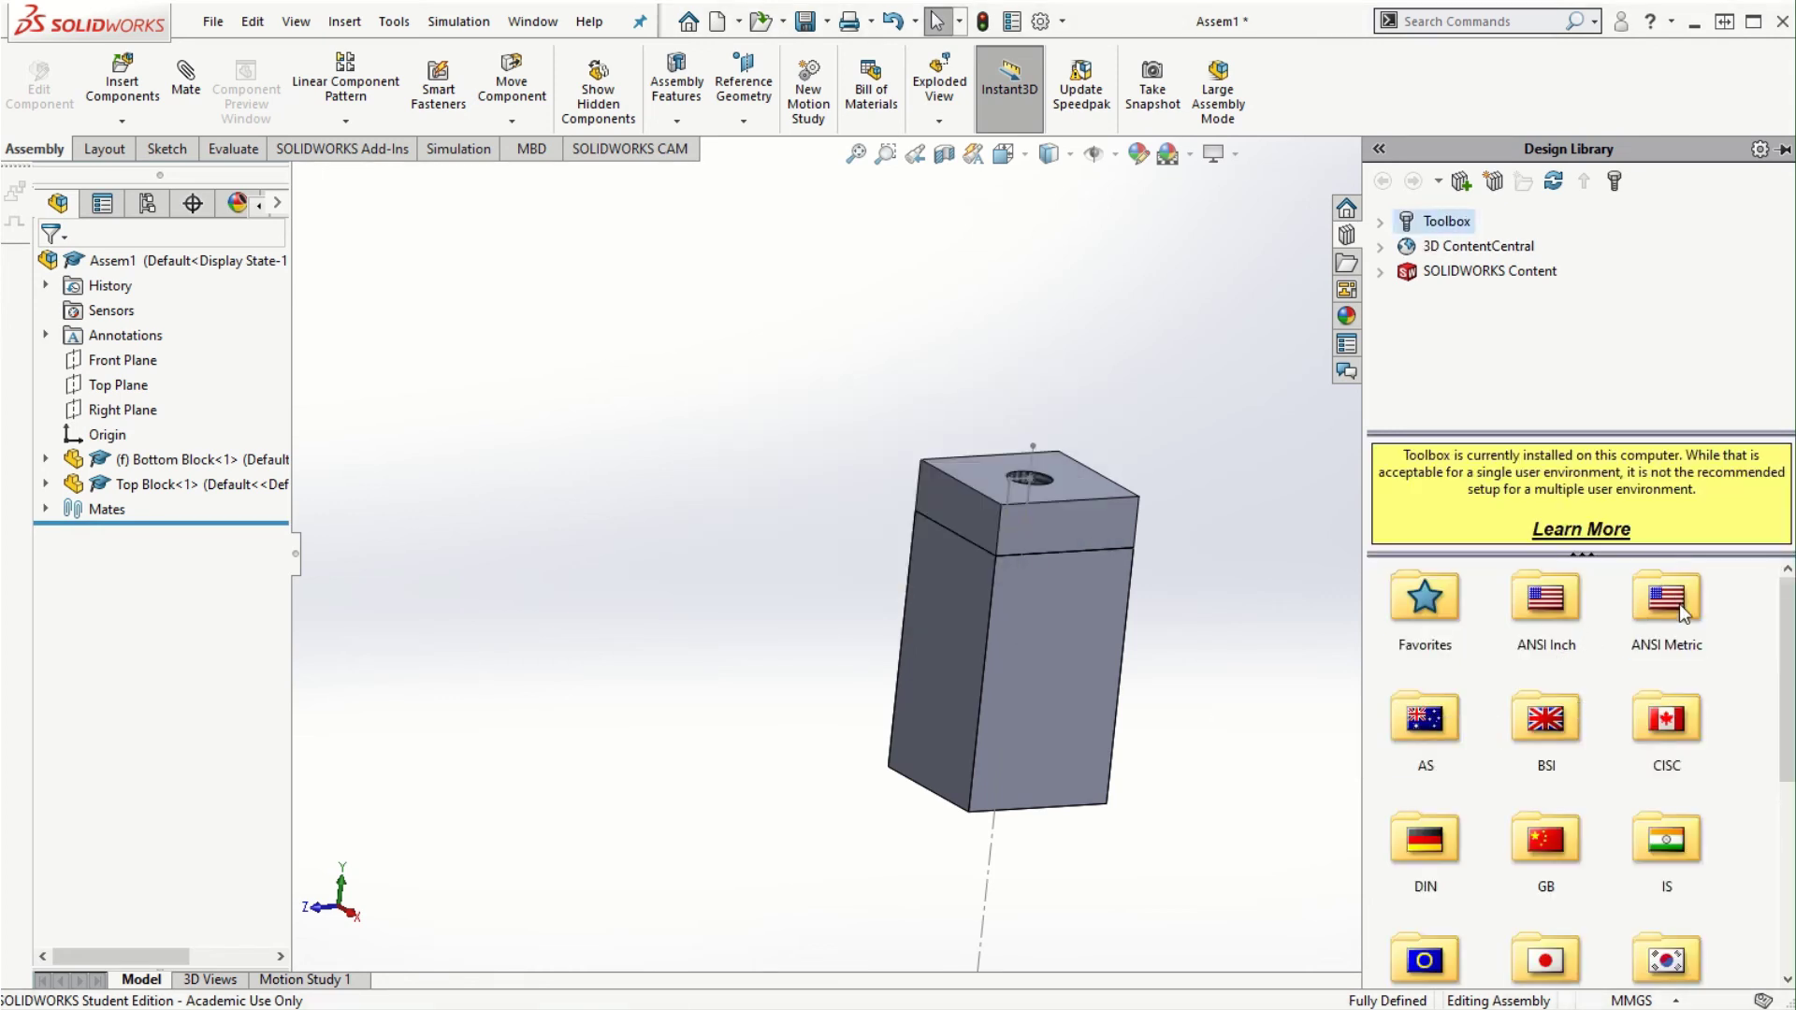
# - Insert the Formed Hex Screw - ANSI B18.2.3.2M from the Toolbox's ANSI Metric hex head bolts and screws into the assembly
pyautogui.doubleClick(1674, 603)
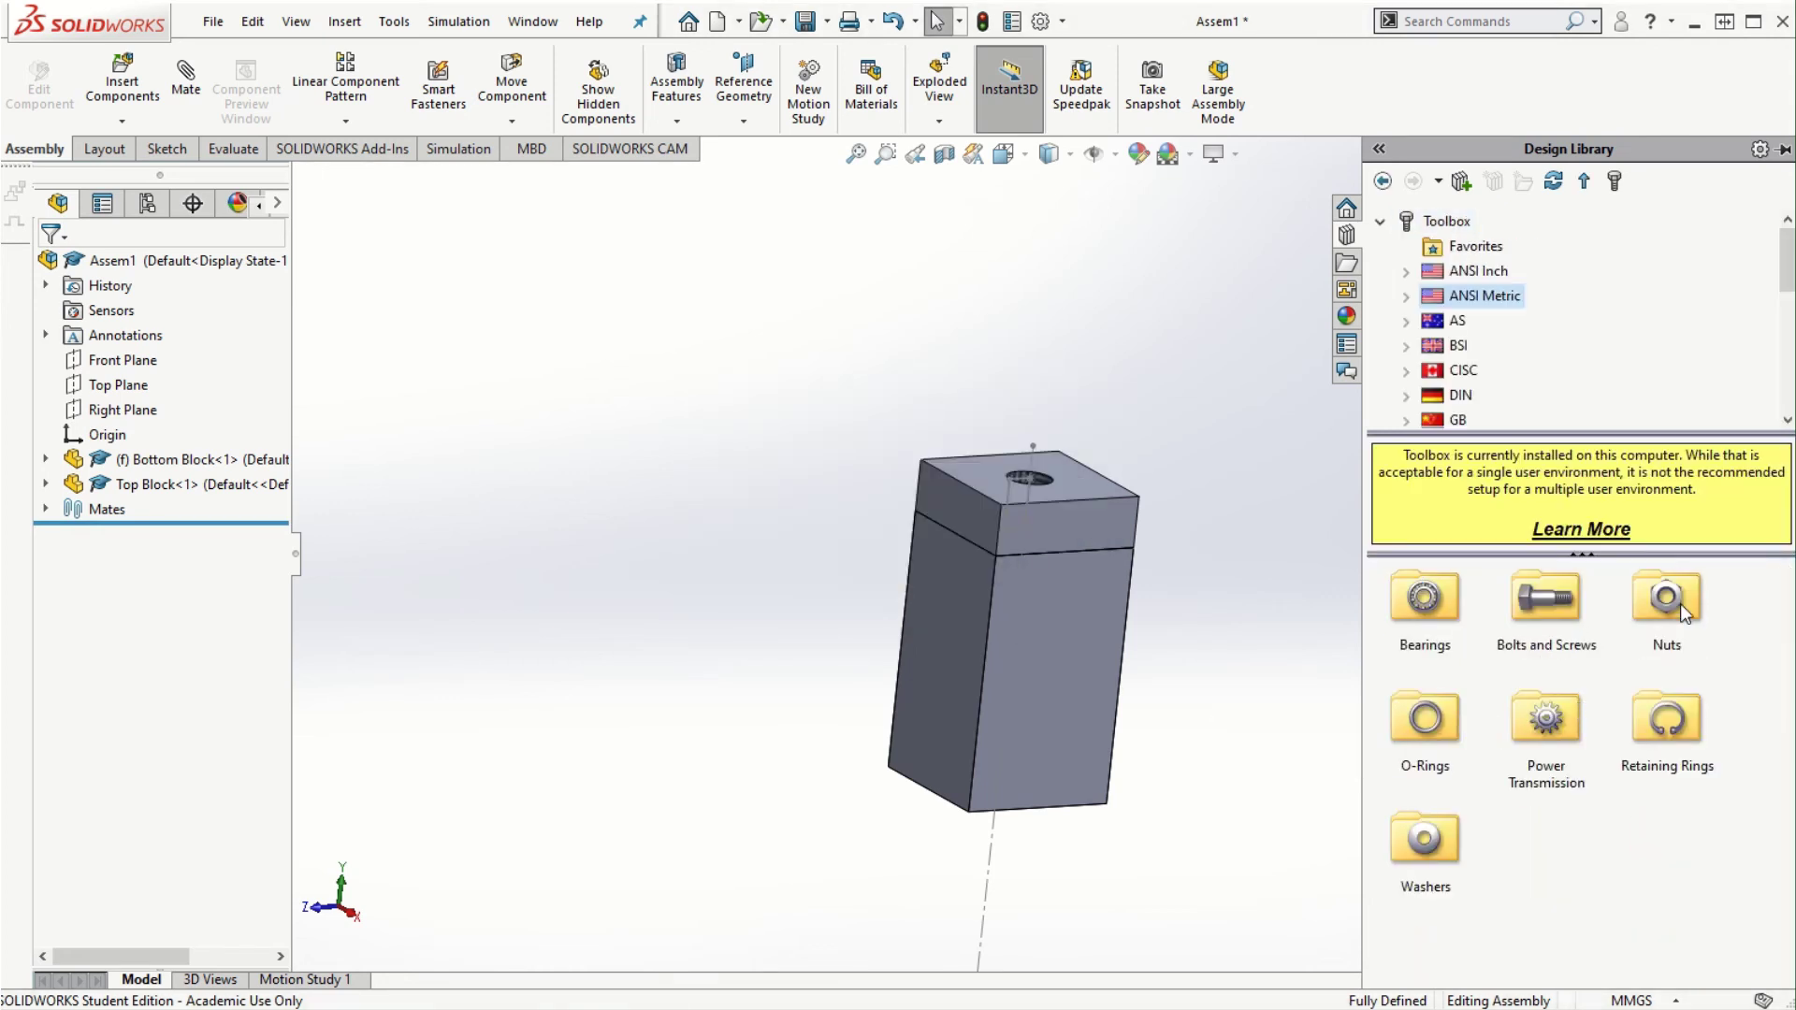
pyautogui.doubleClick(1553, 608)
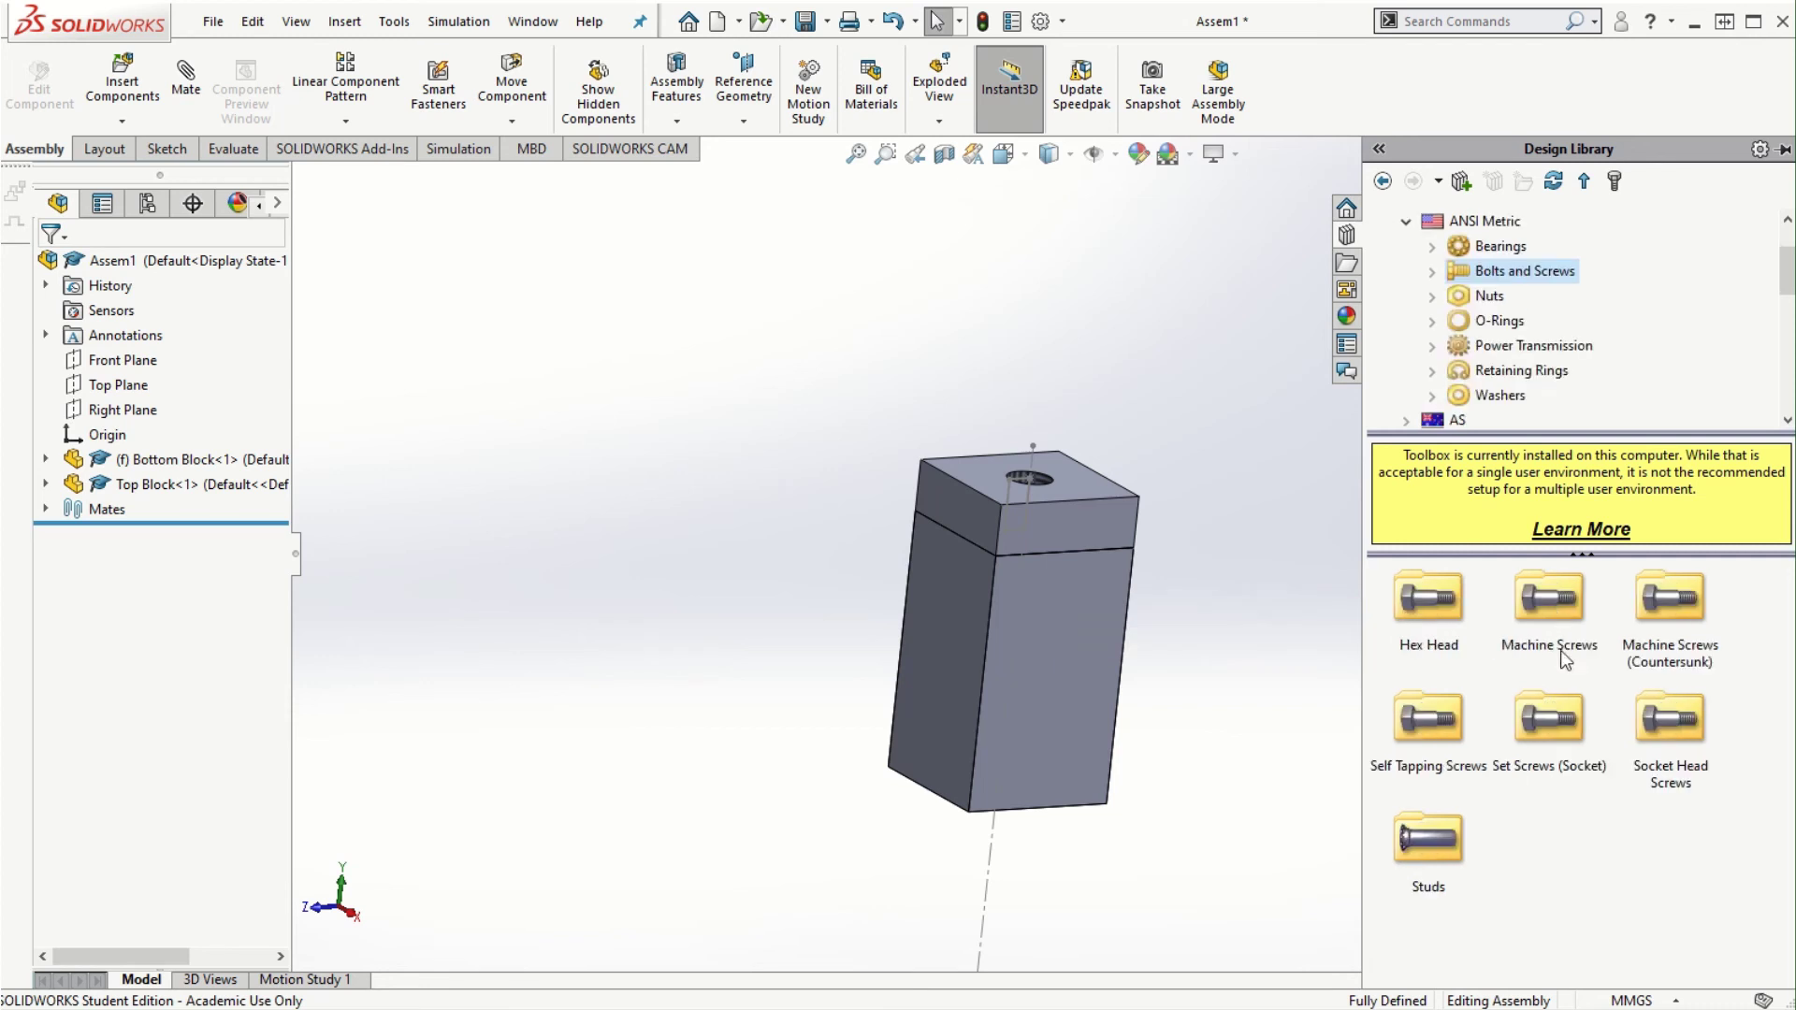
pyautogui.doubleClick(1439, 606)
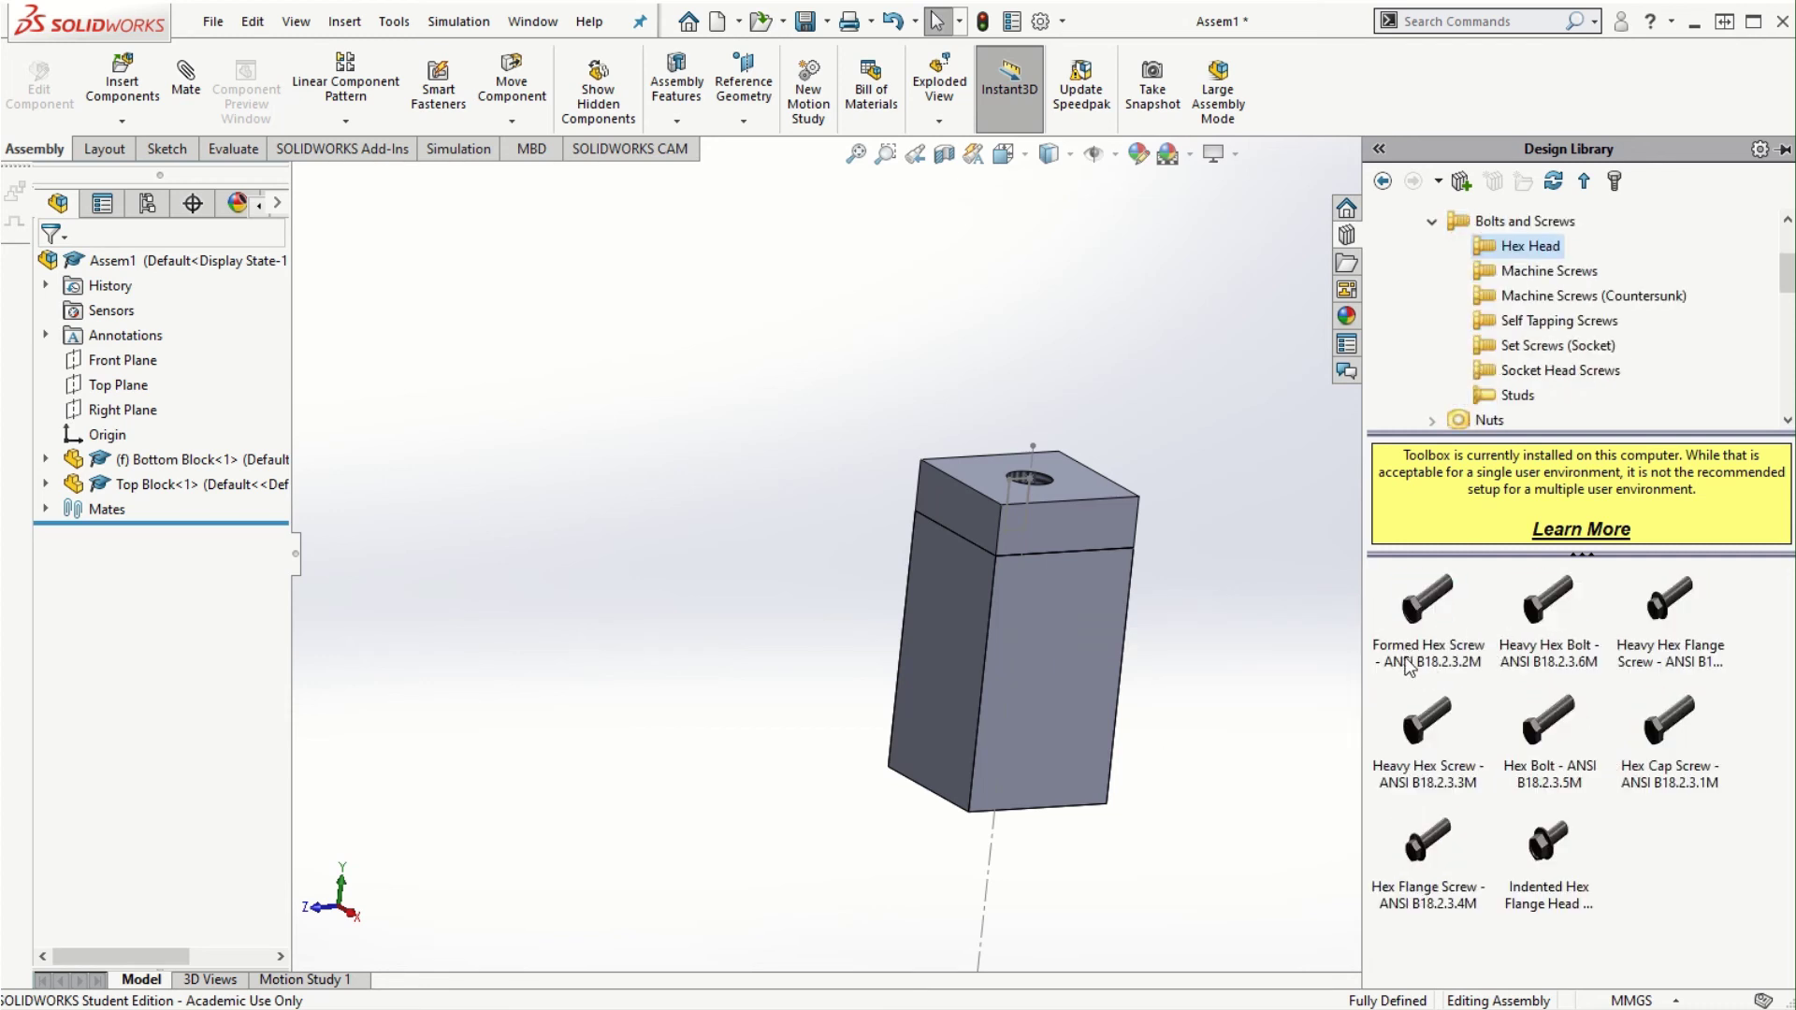
pyautogui.moveTo(1421, 625)
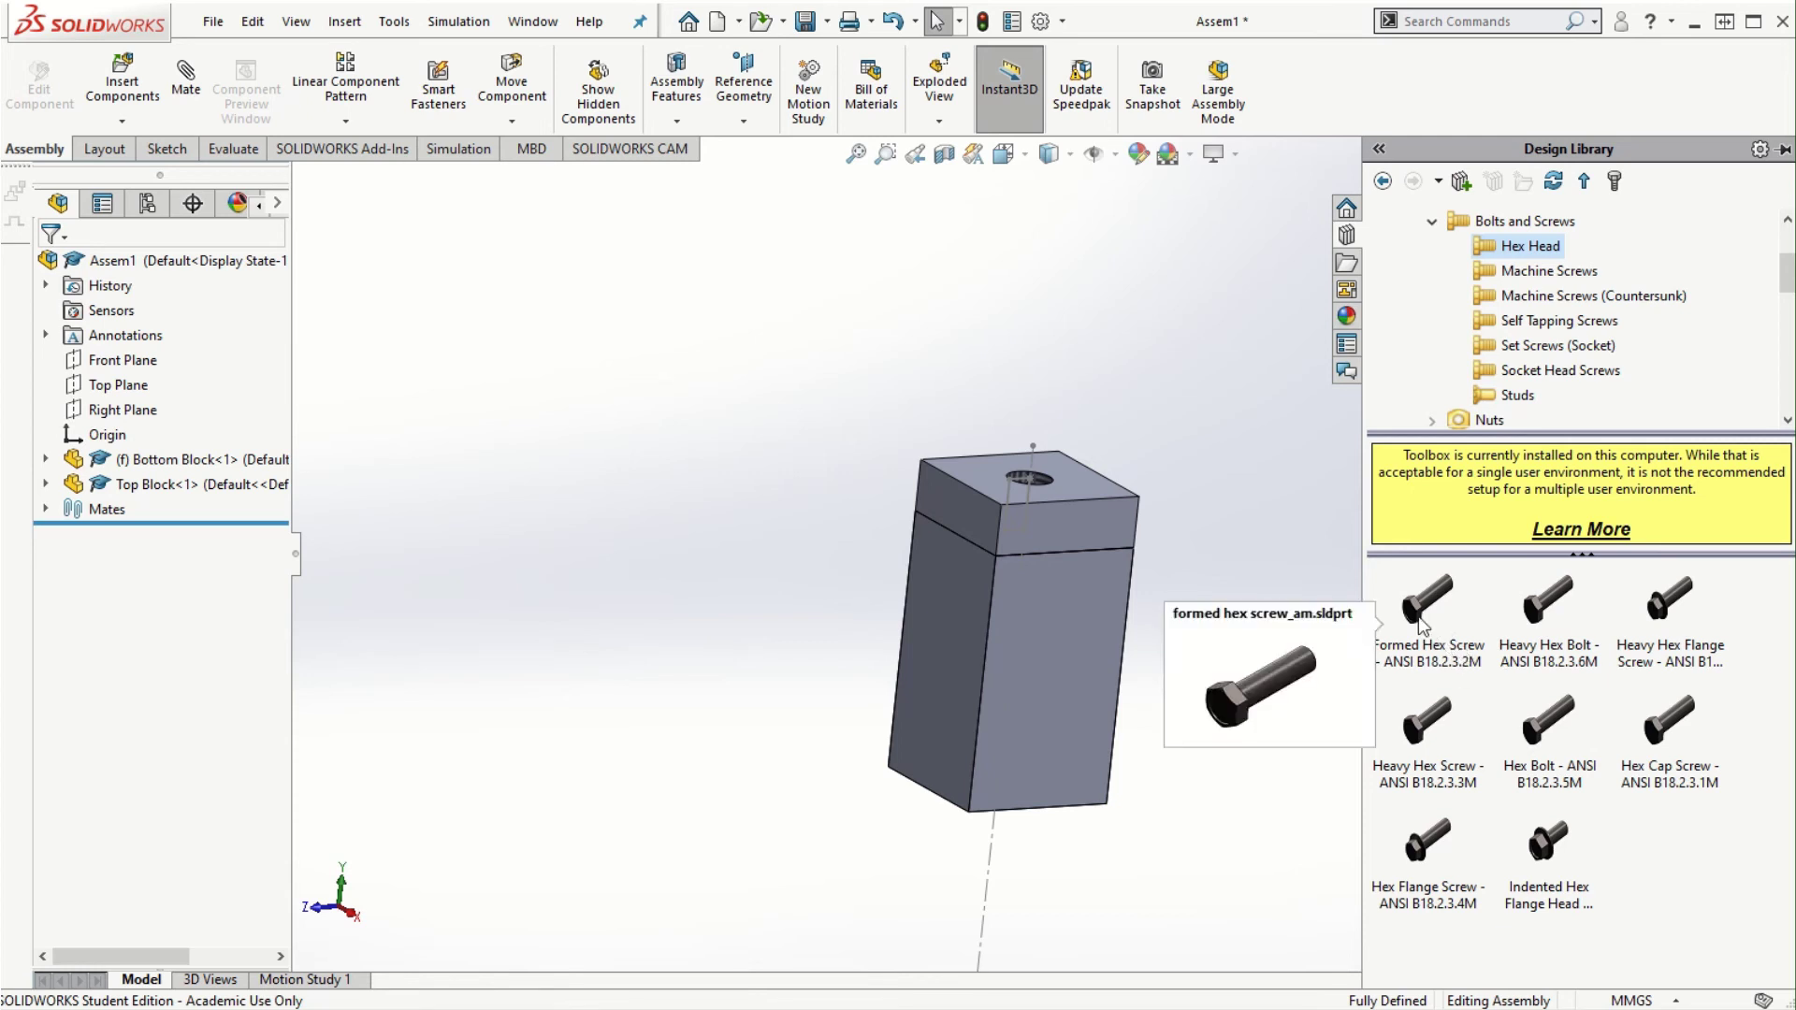
pyautogui.rightClick(1420, 626)
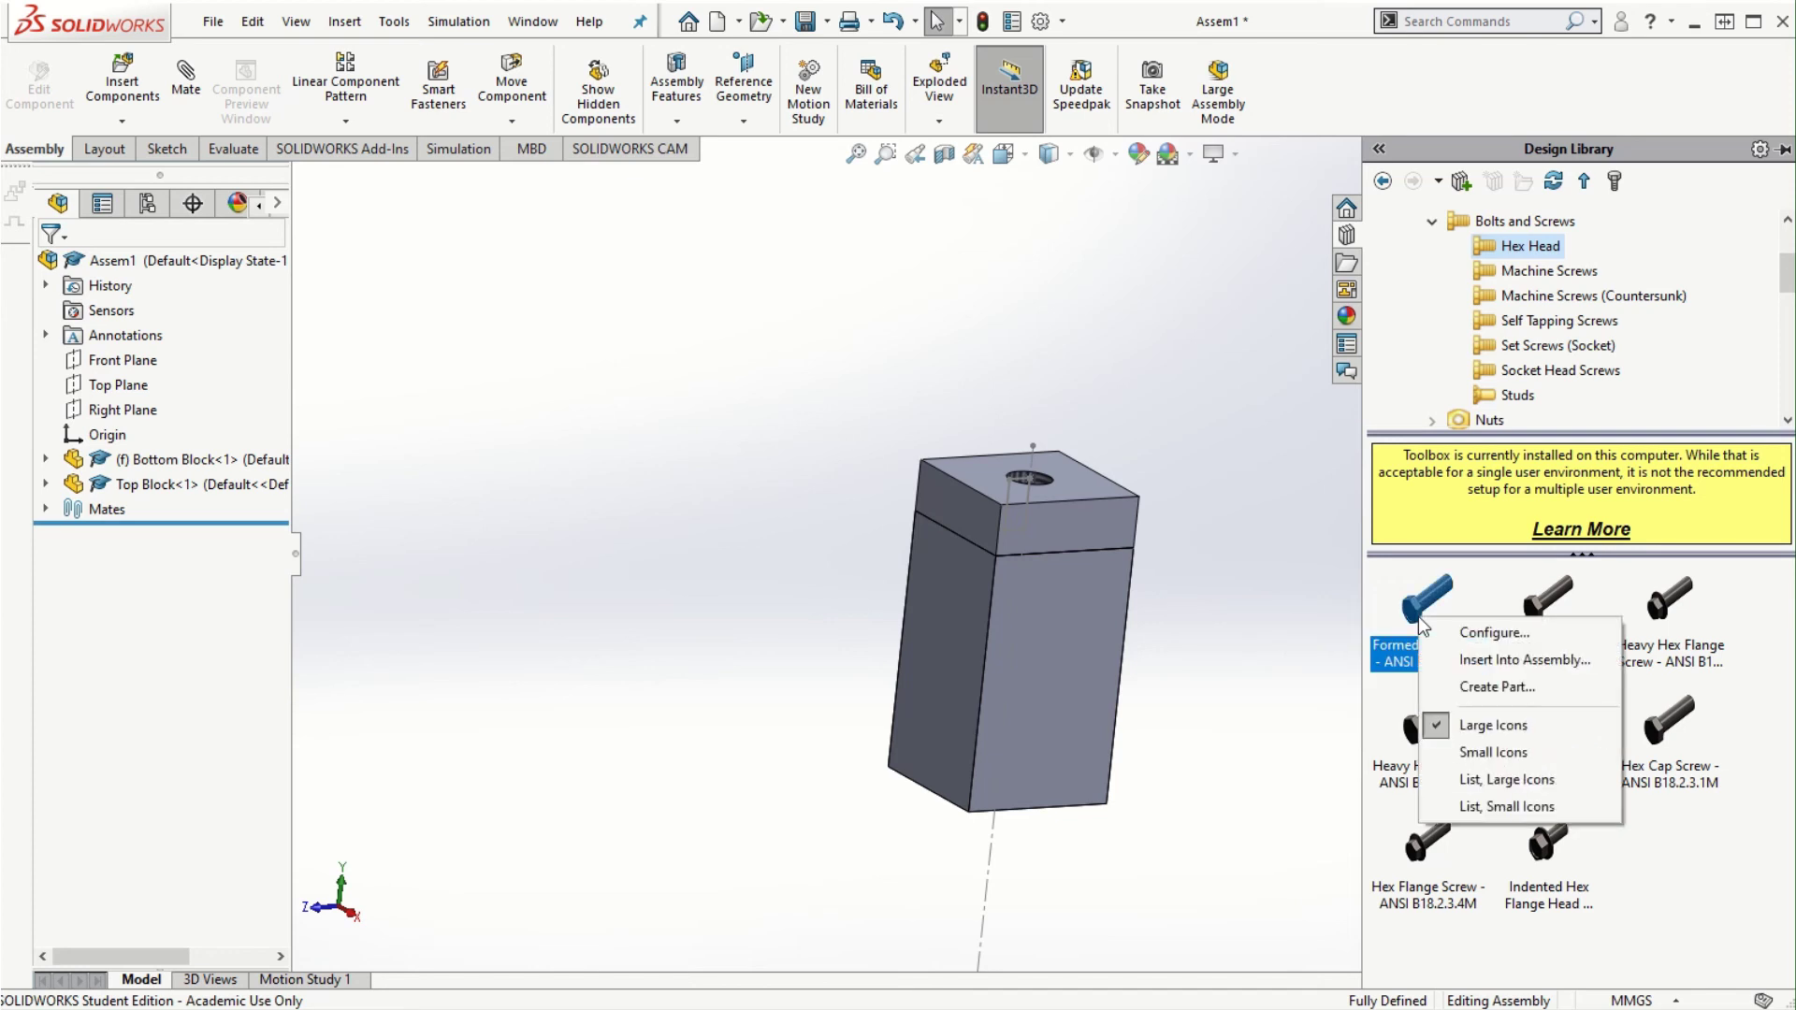
pyautogui.click(1481, 662)
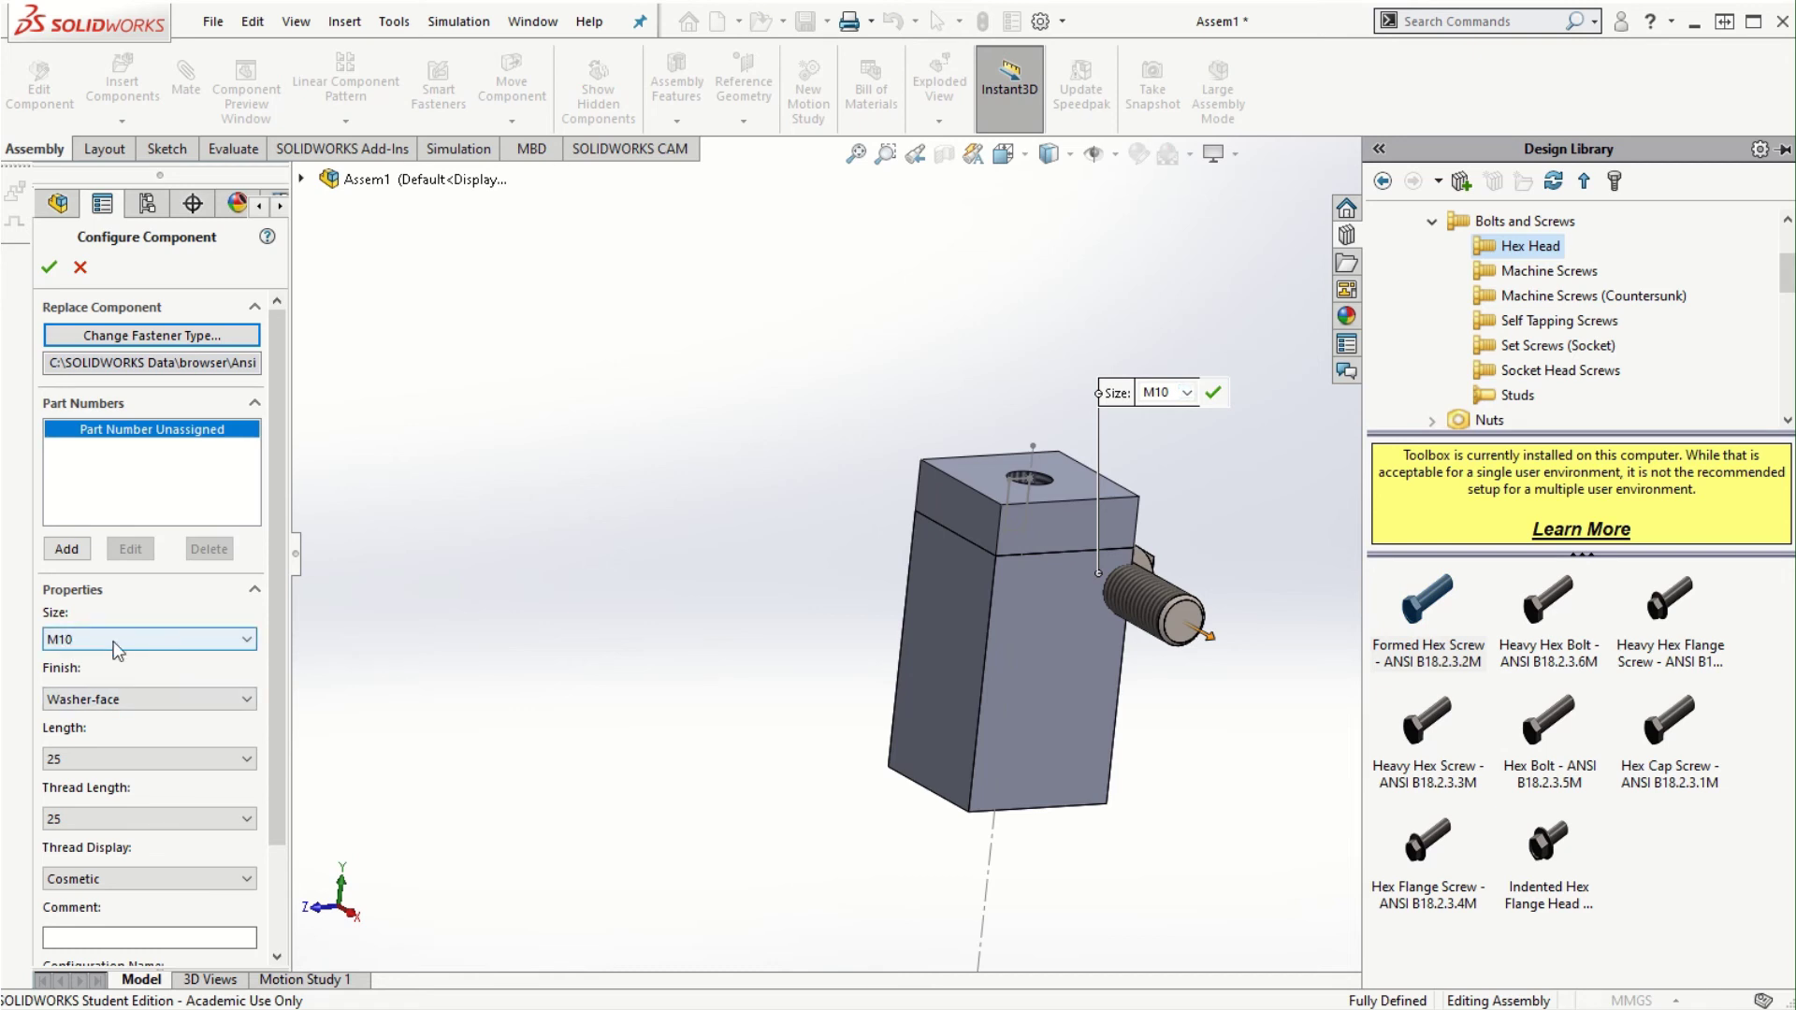
# - Review the screw's configuration and accept size M10, Washer-face finish, length 25, thread length 25 and Cosmetic thread display
pyautogui.click(204, 643)
pyautogui.click(205, 642)
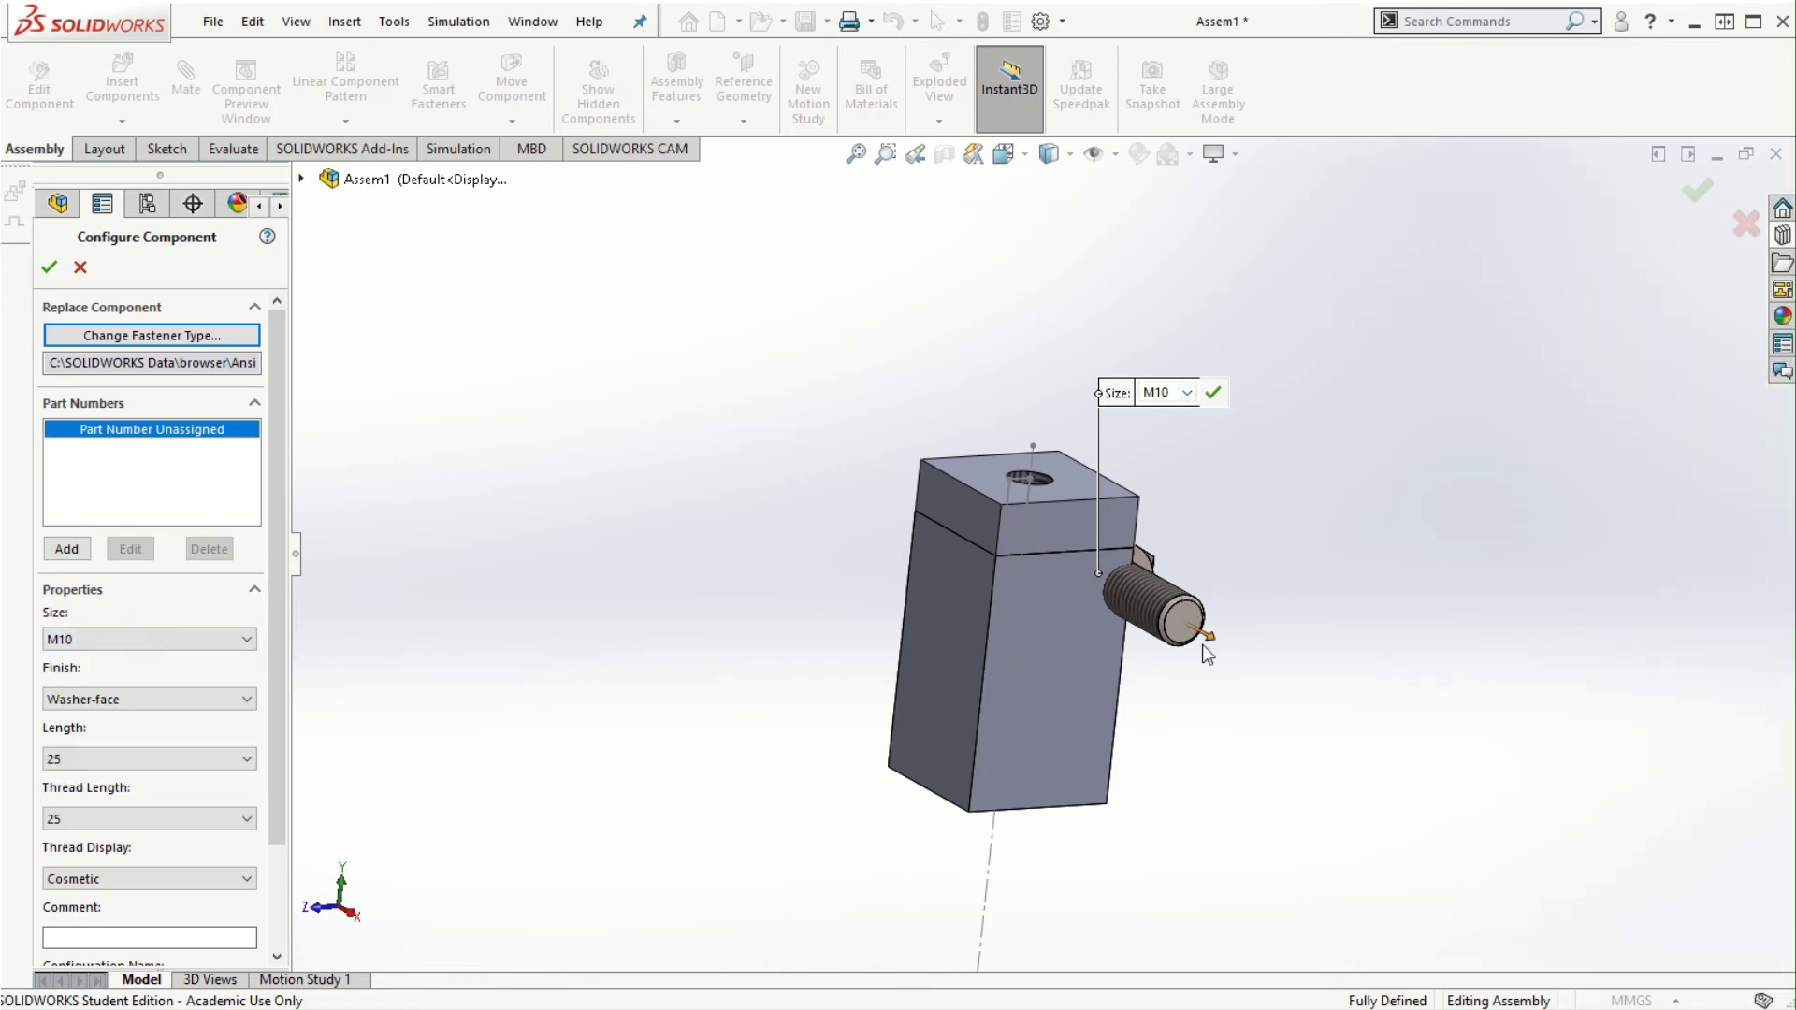
pyautogui.click(160, 699)
pyautogui.click(160, 699)
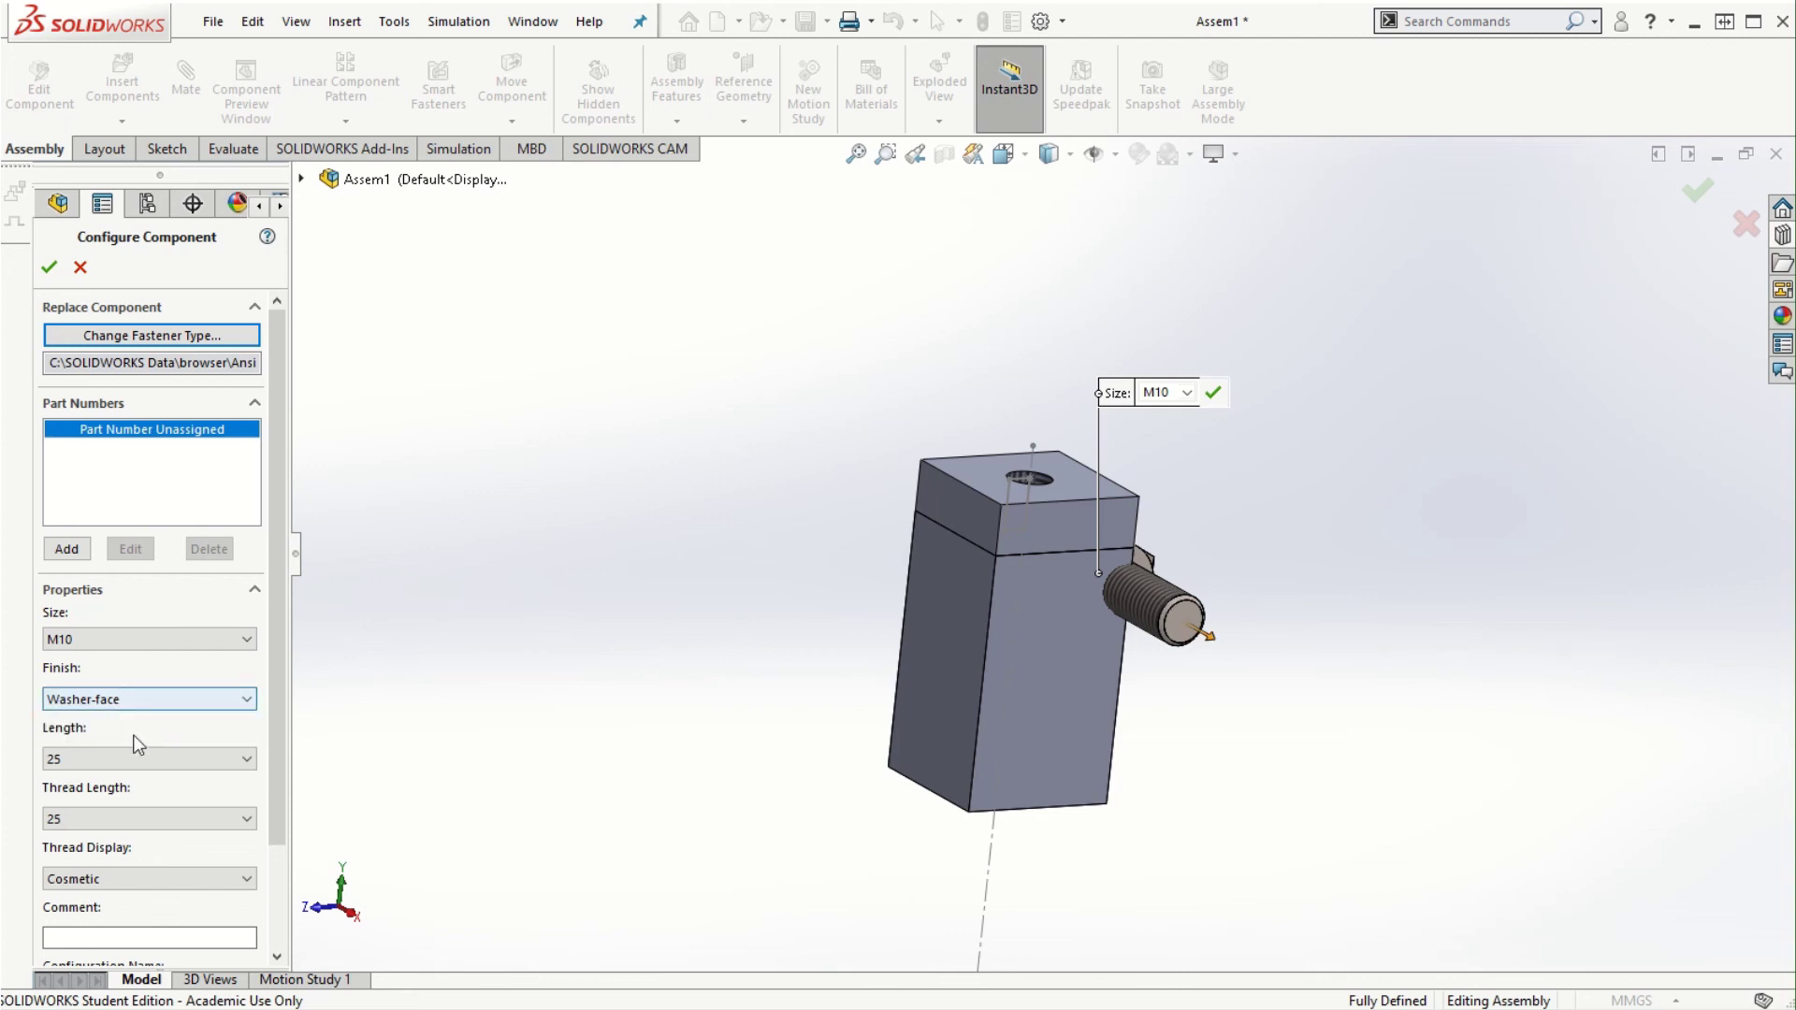
pyautogui.click(142, 763)
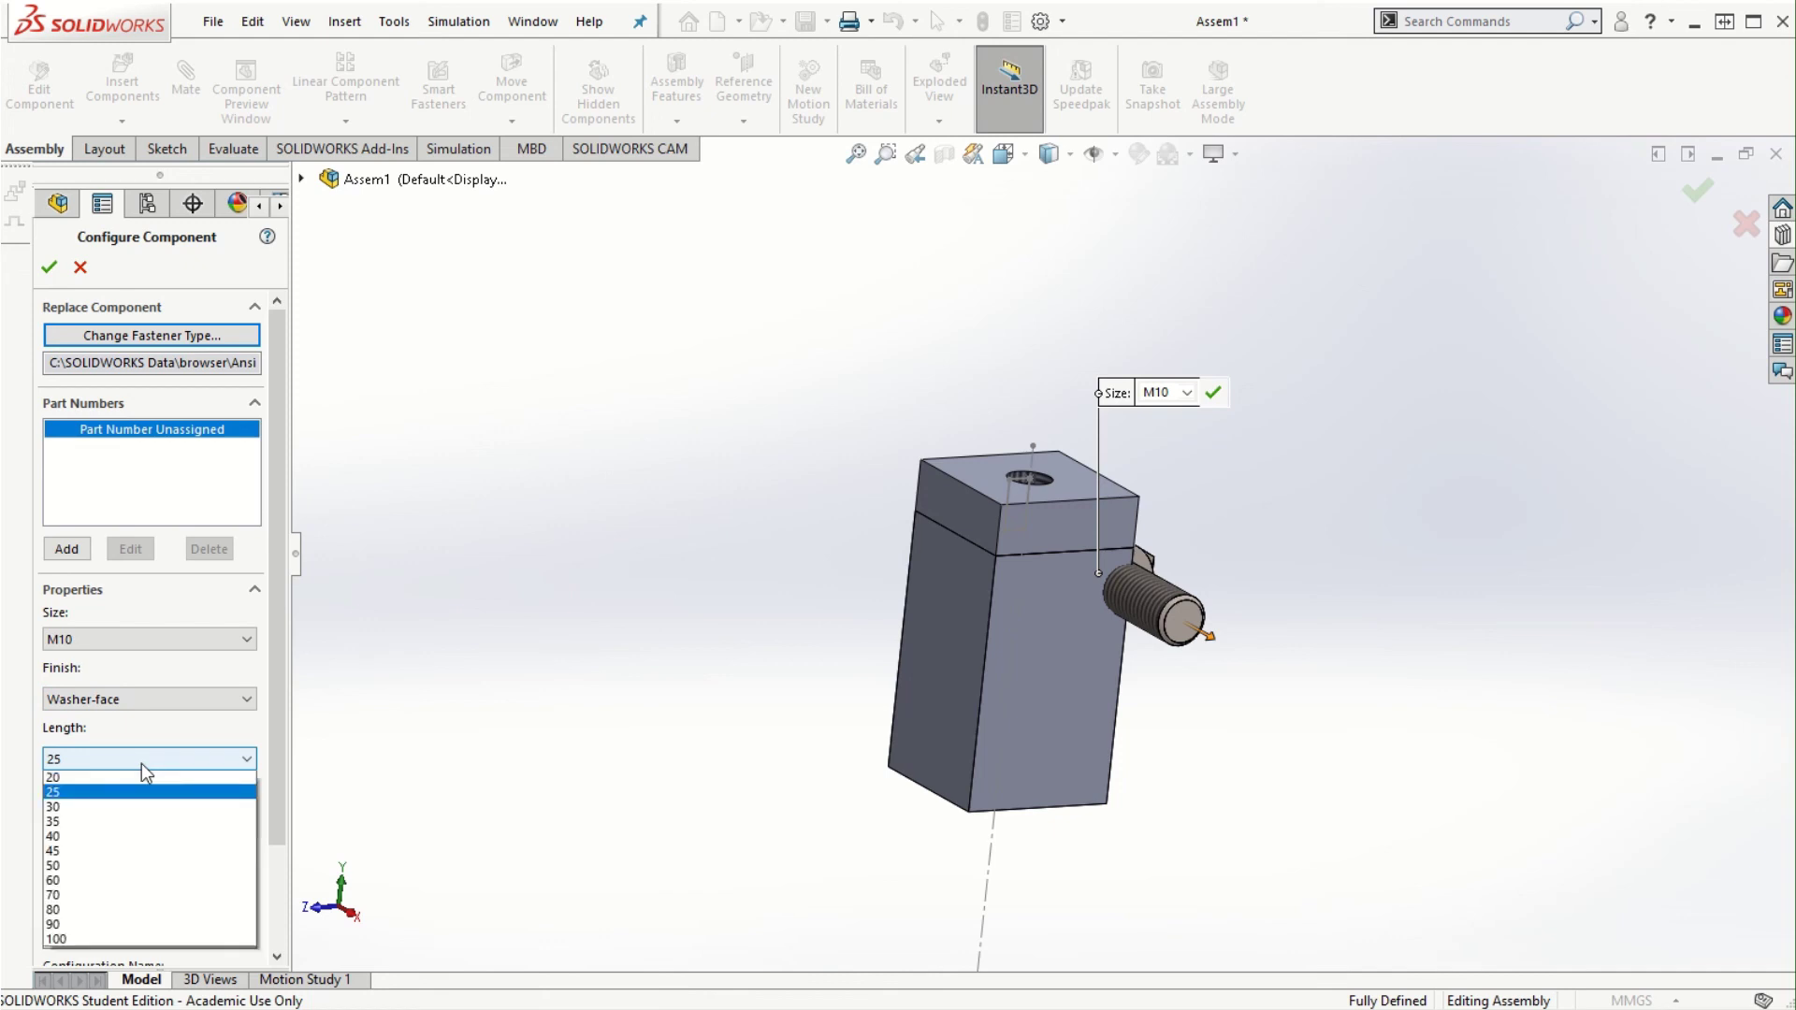
pyautogui.click(142, 763)
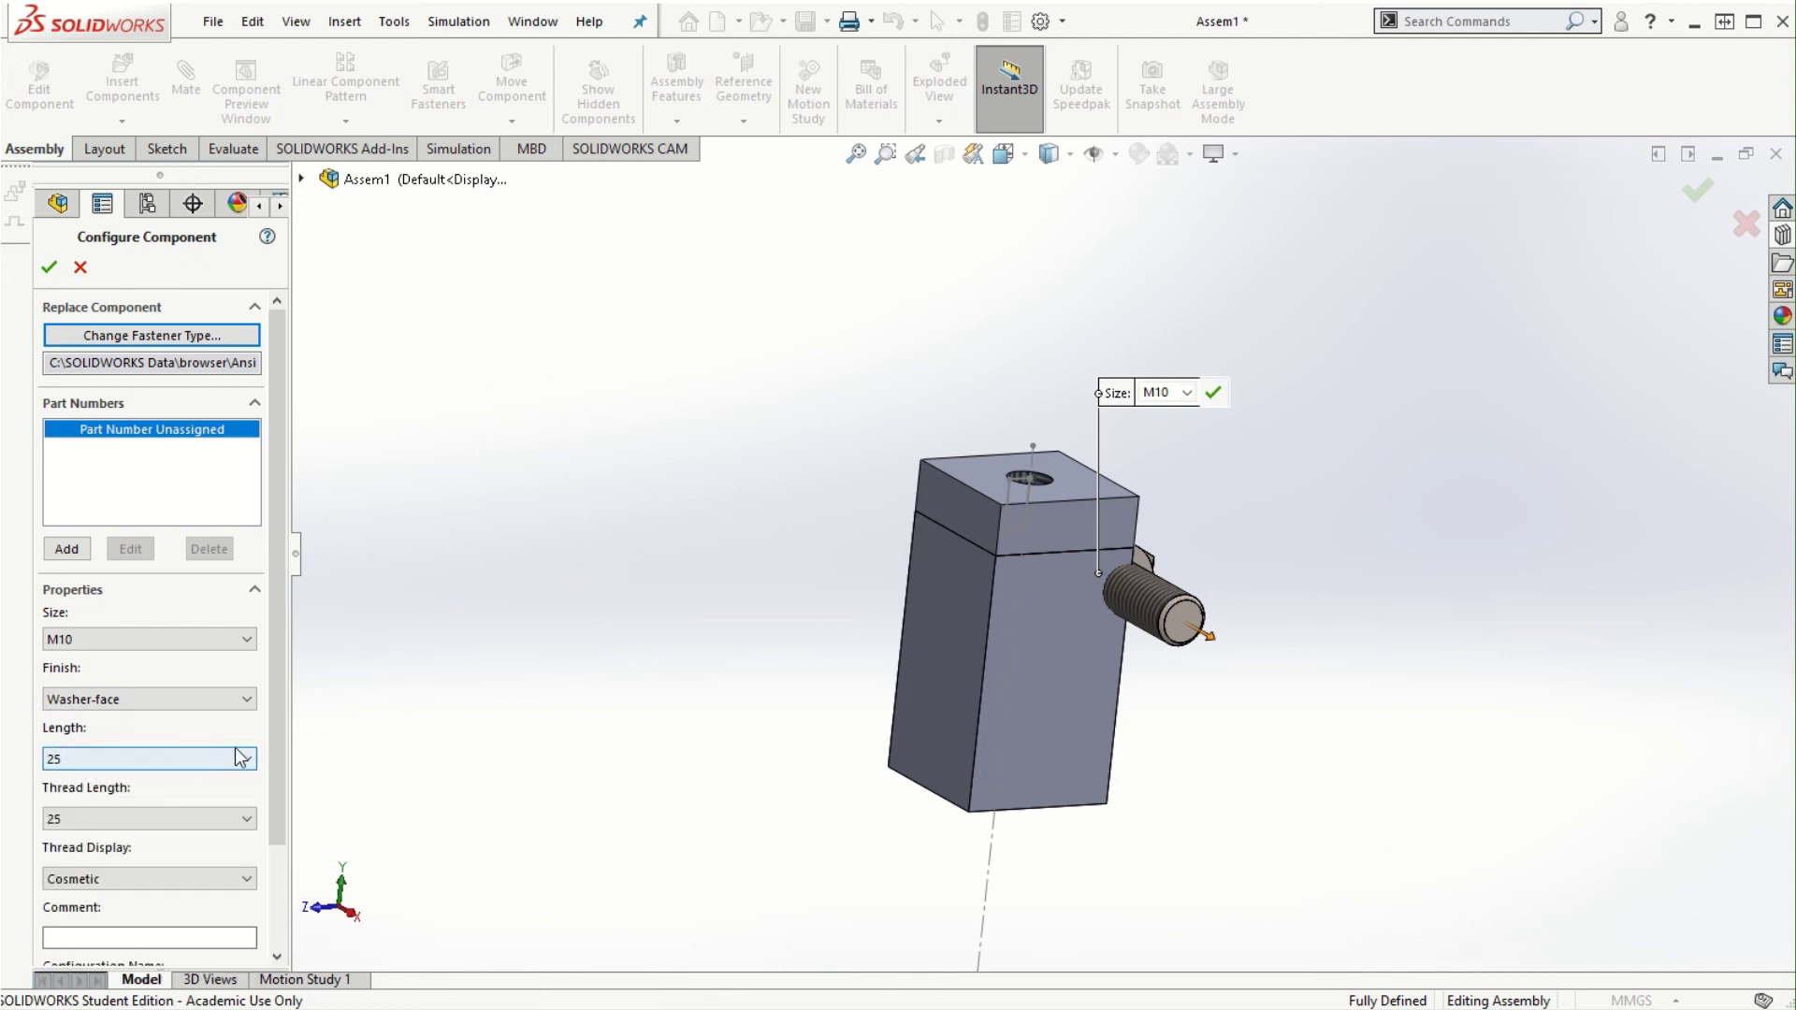
pyautogui.moveTo(277, 755); pyautogui.dragTo(274, 855)
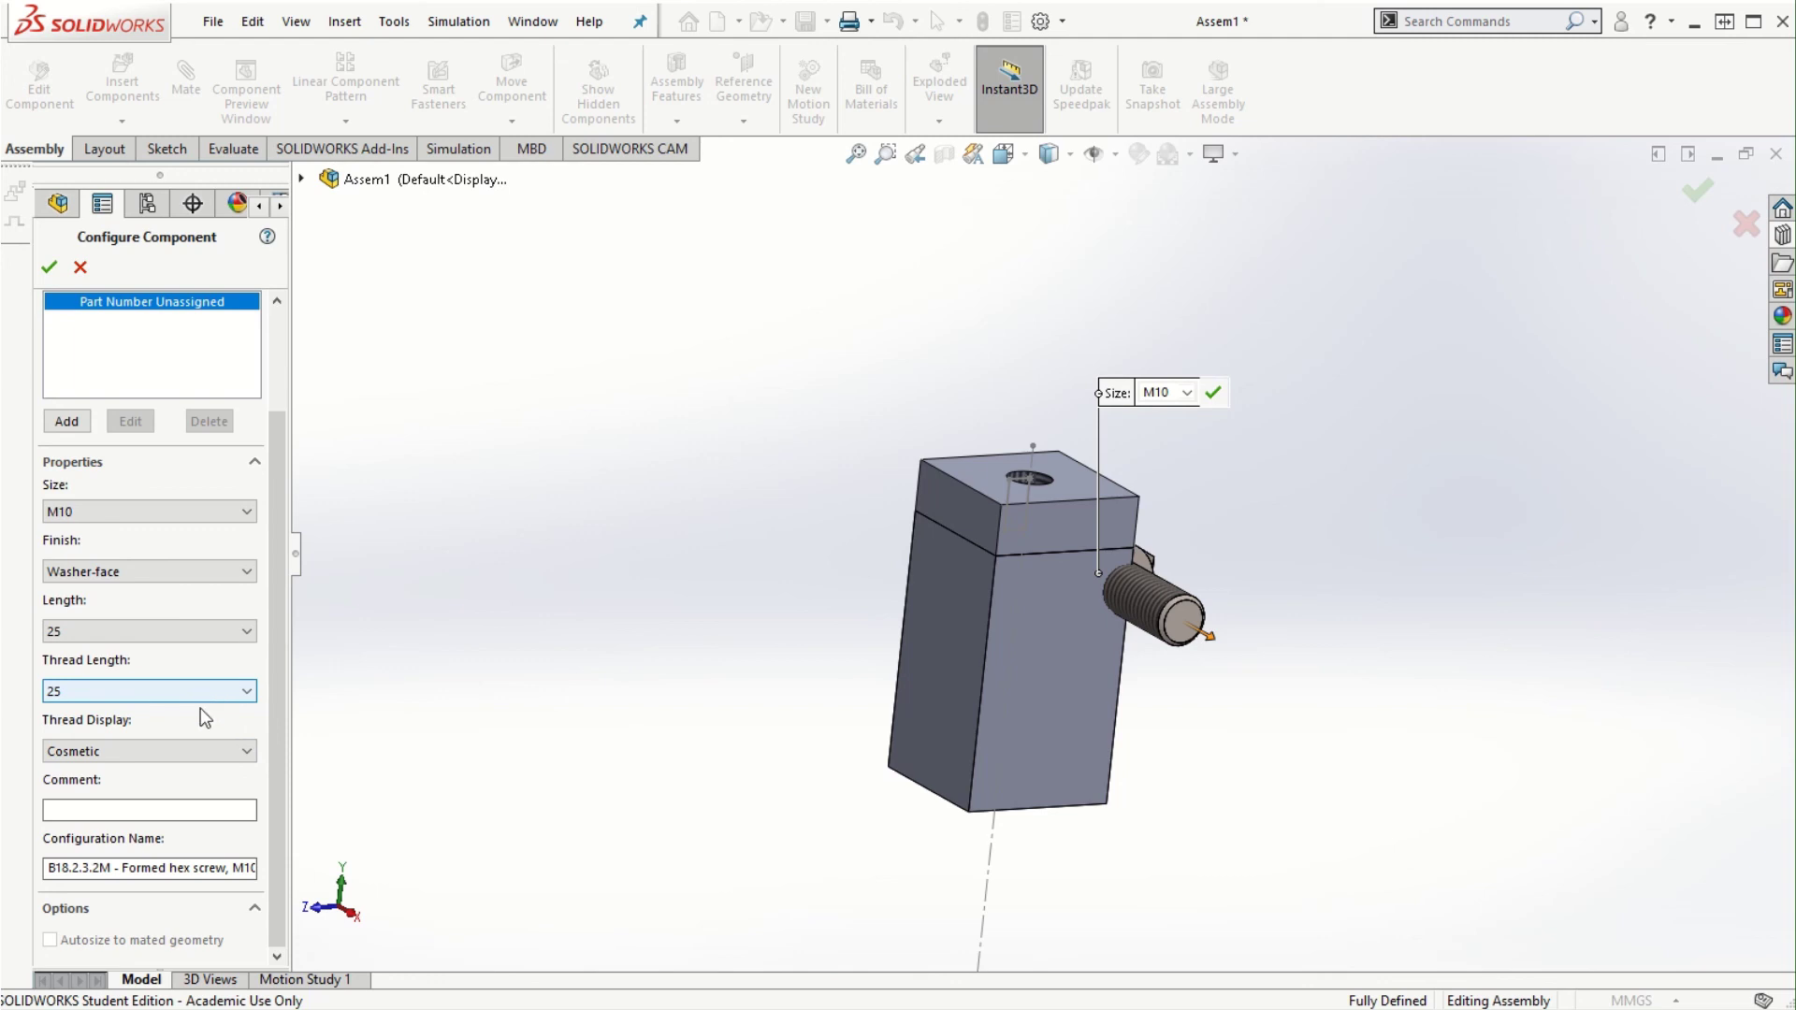
pyautogui.click(49, 268)
# - Move the hex screw clear of the blocks and rotate it freely until its head faces up and its shank points down
pyautogui.moveTo(1175, 595); pyautogui.dragTo(1296, 519)
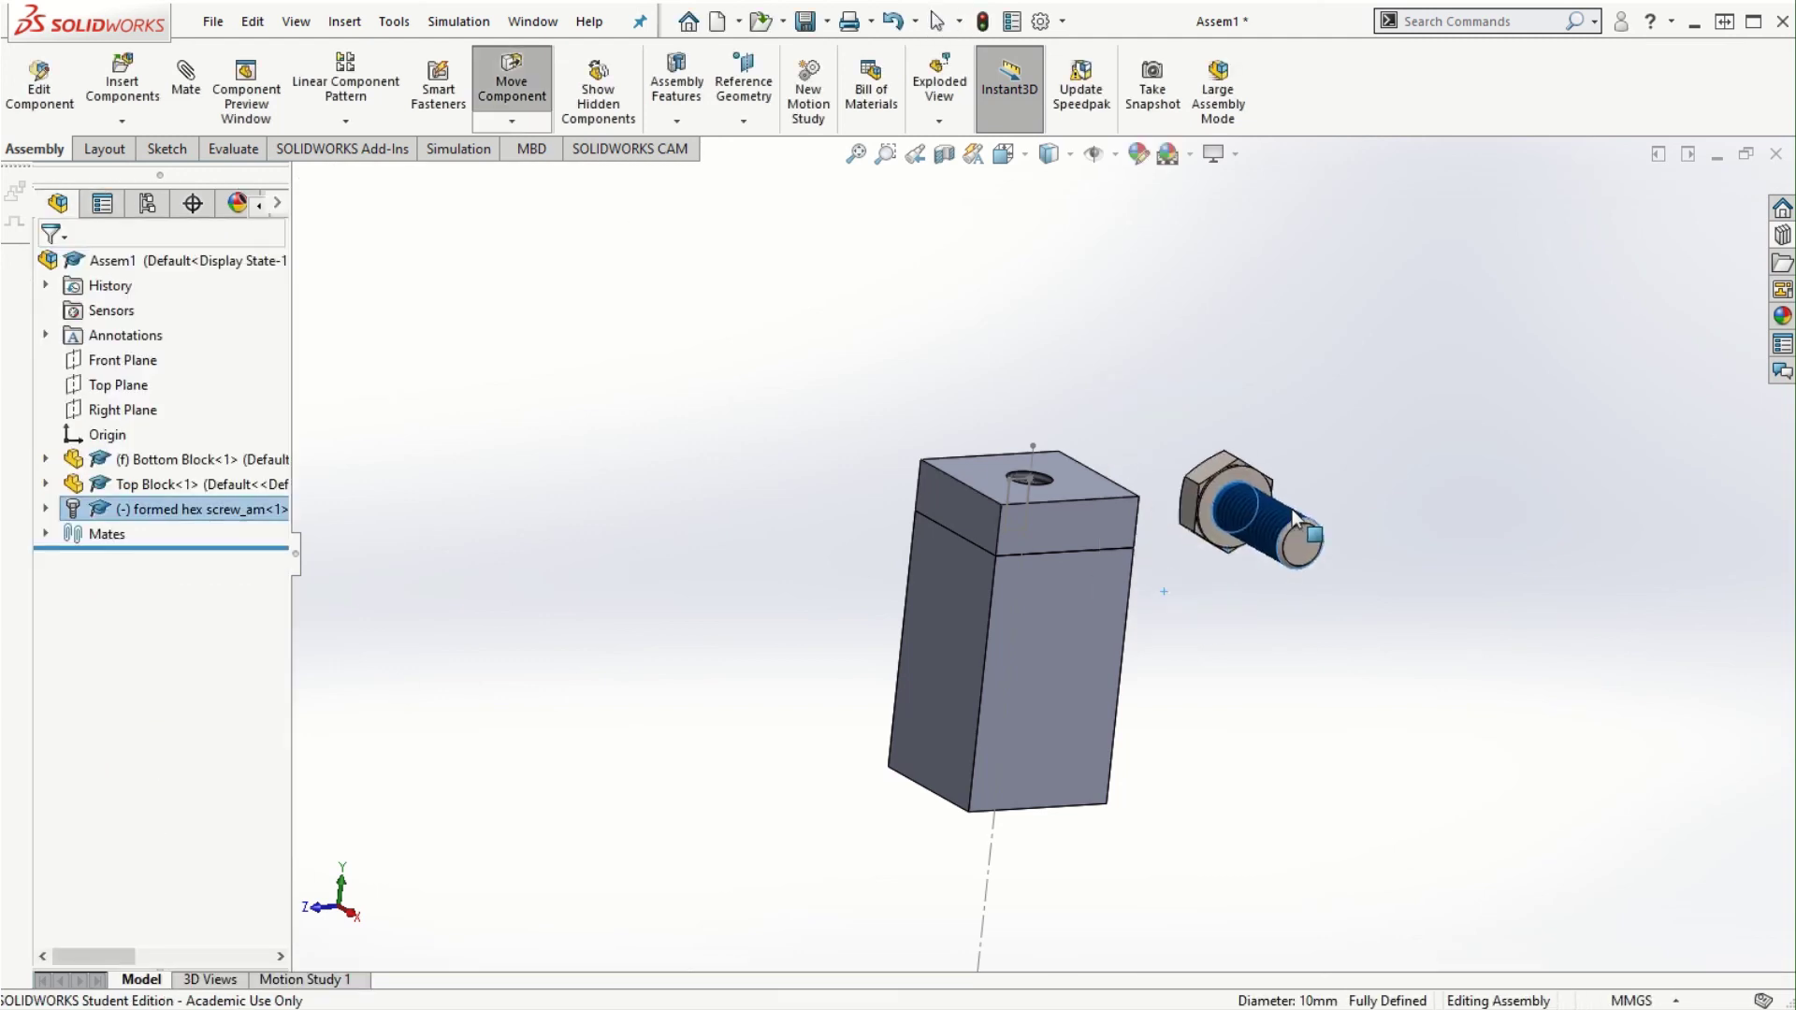
pyautogui.click(1411, 599)
pyautogui.scroll(-3, 1271, 558)
pyautogui.moveTo(1271, 558); pyautogui.dragTo(1354, 579, button='middle')
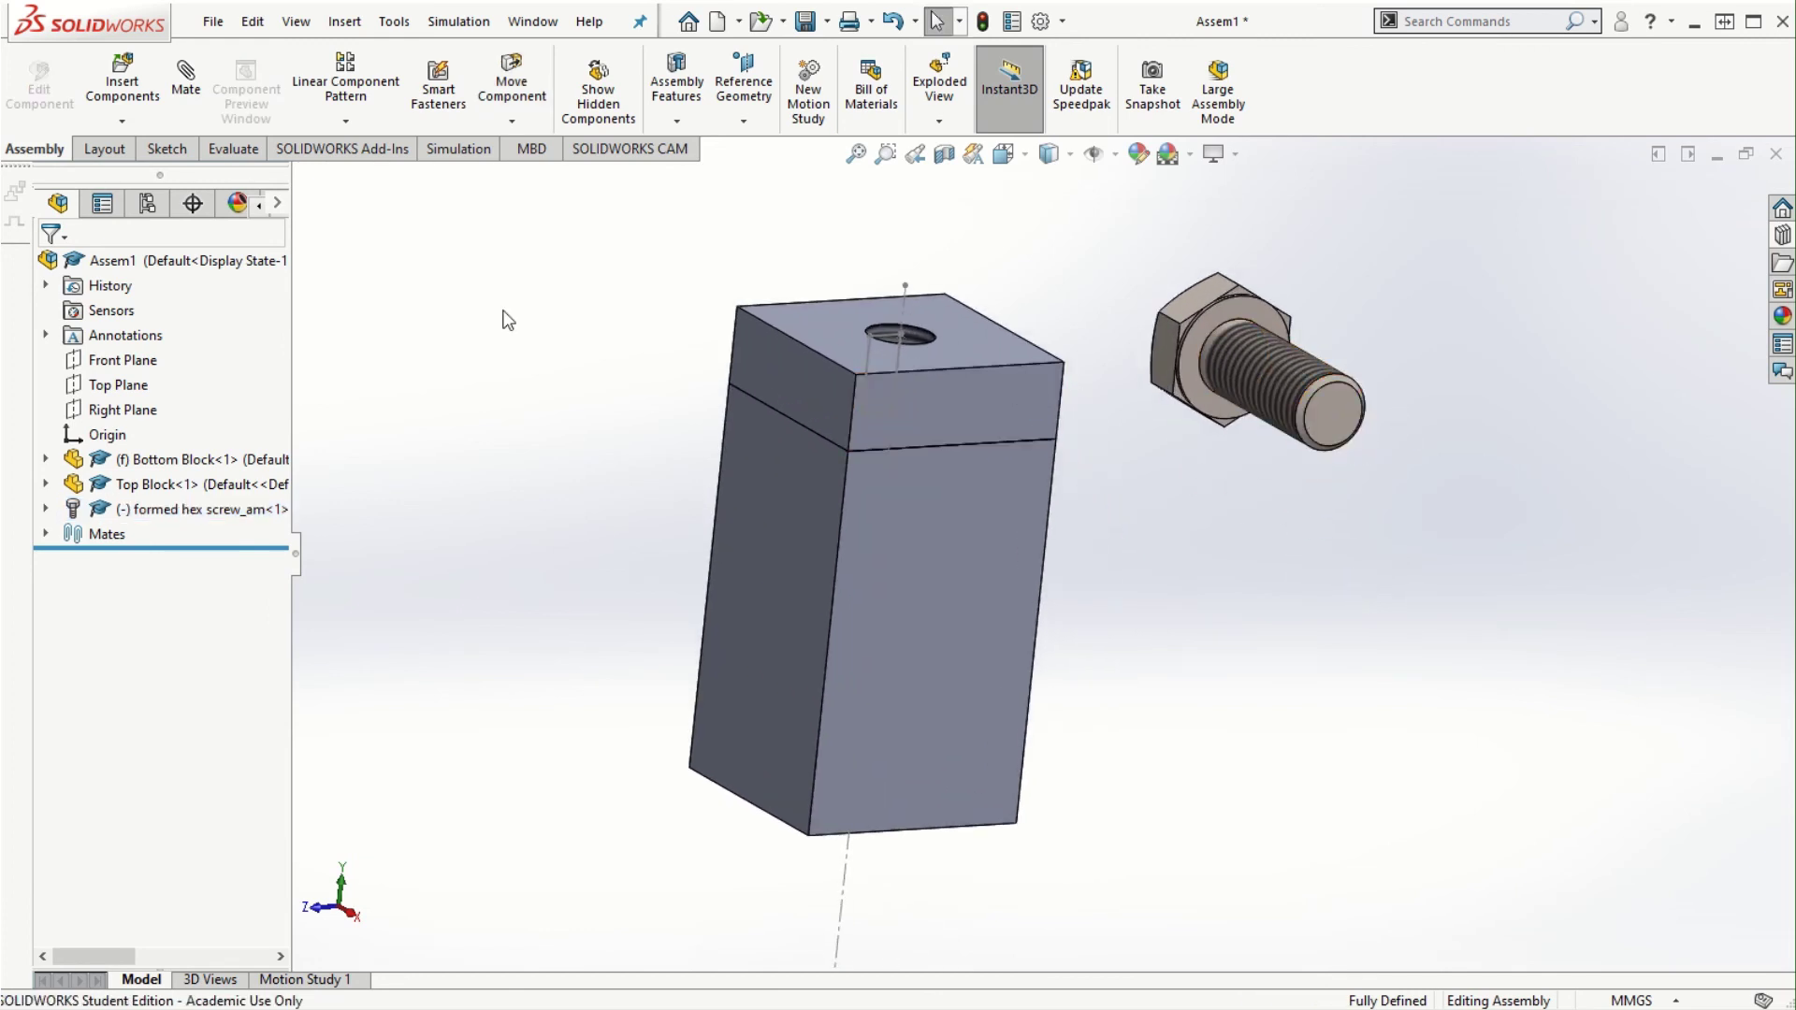
pyautogui.click(511, 121)
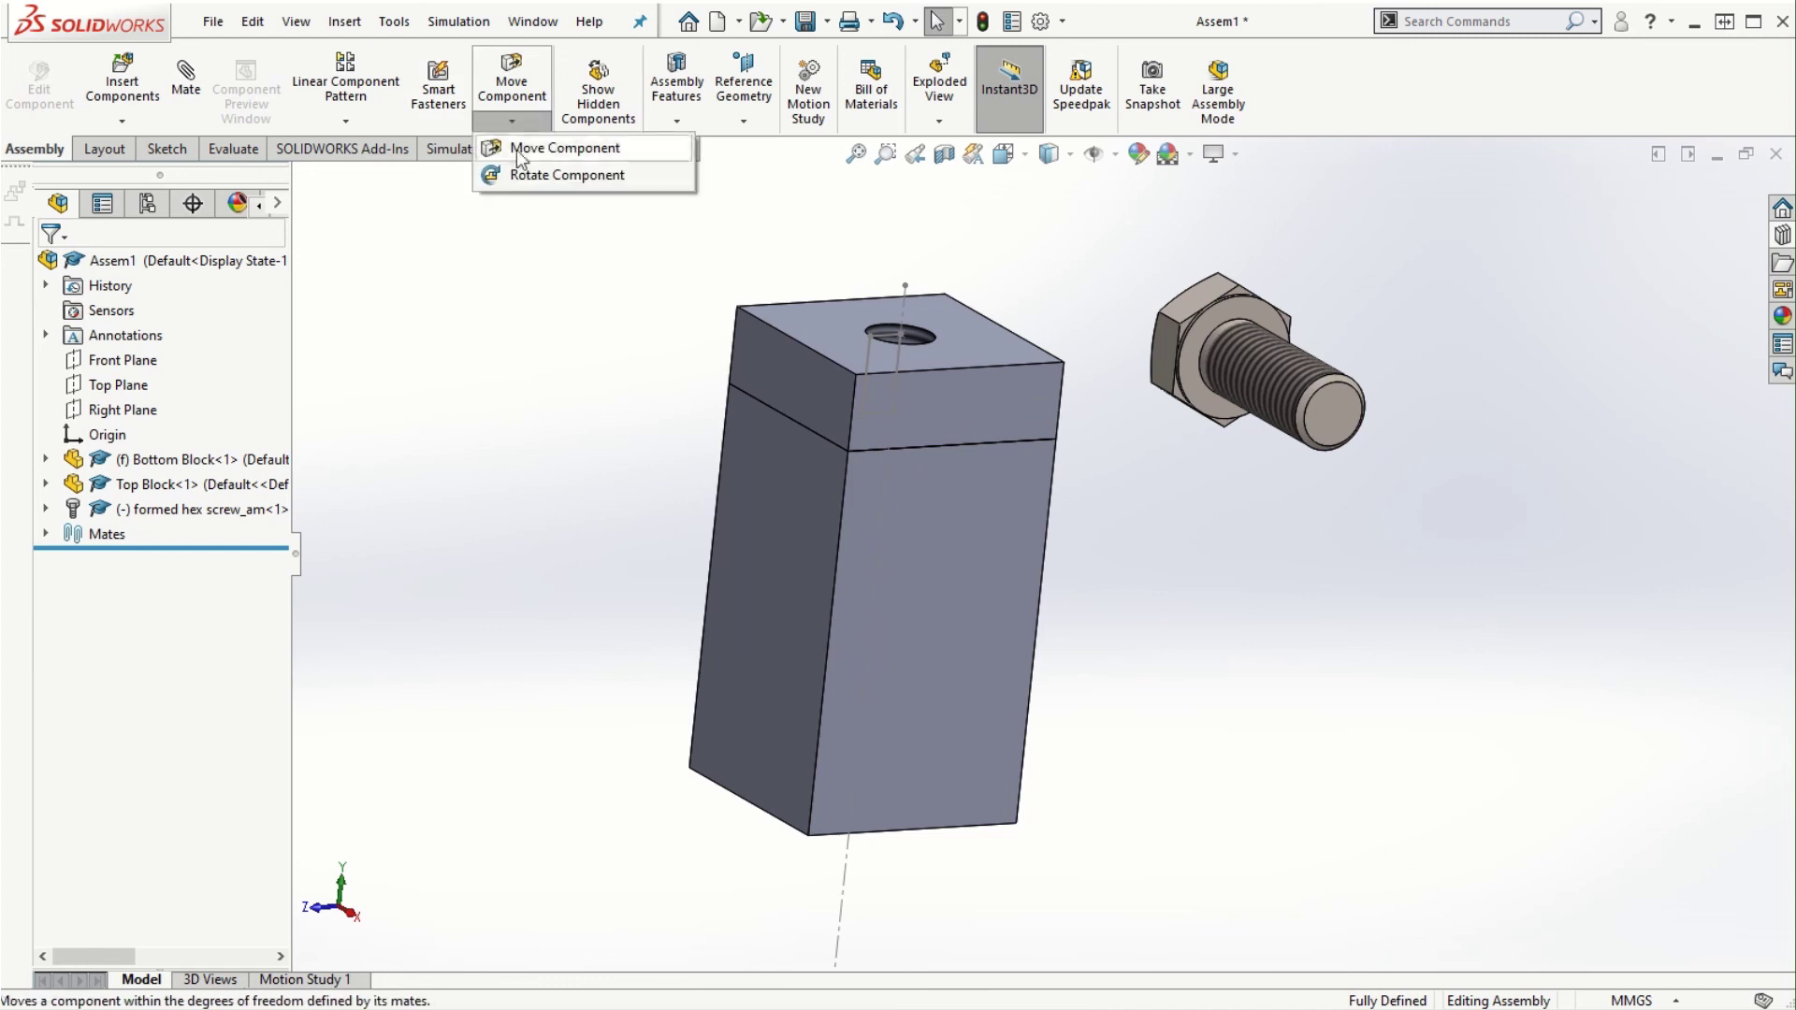
pyautogui.click(530, 182)
pyautogui.moveTo(1258, 420); pyautogui.dragTo(1343, 797)
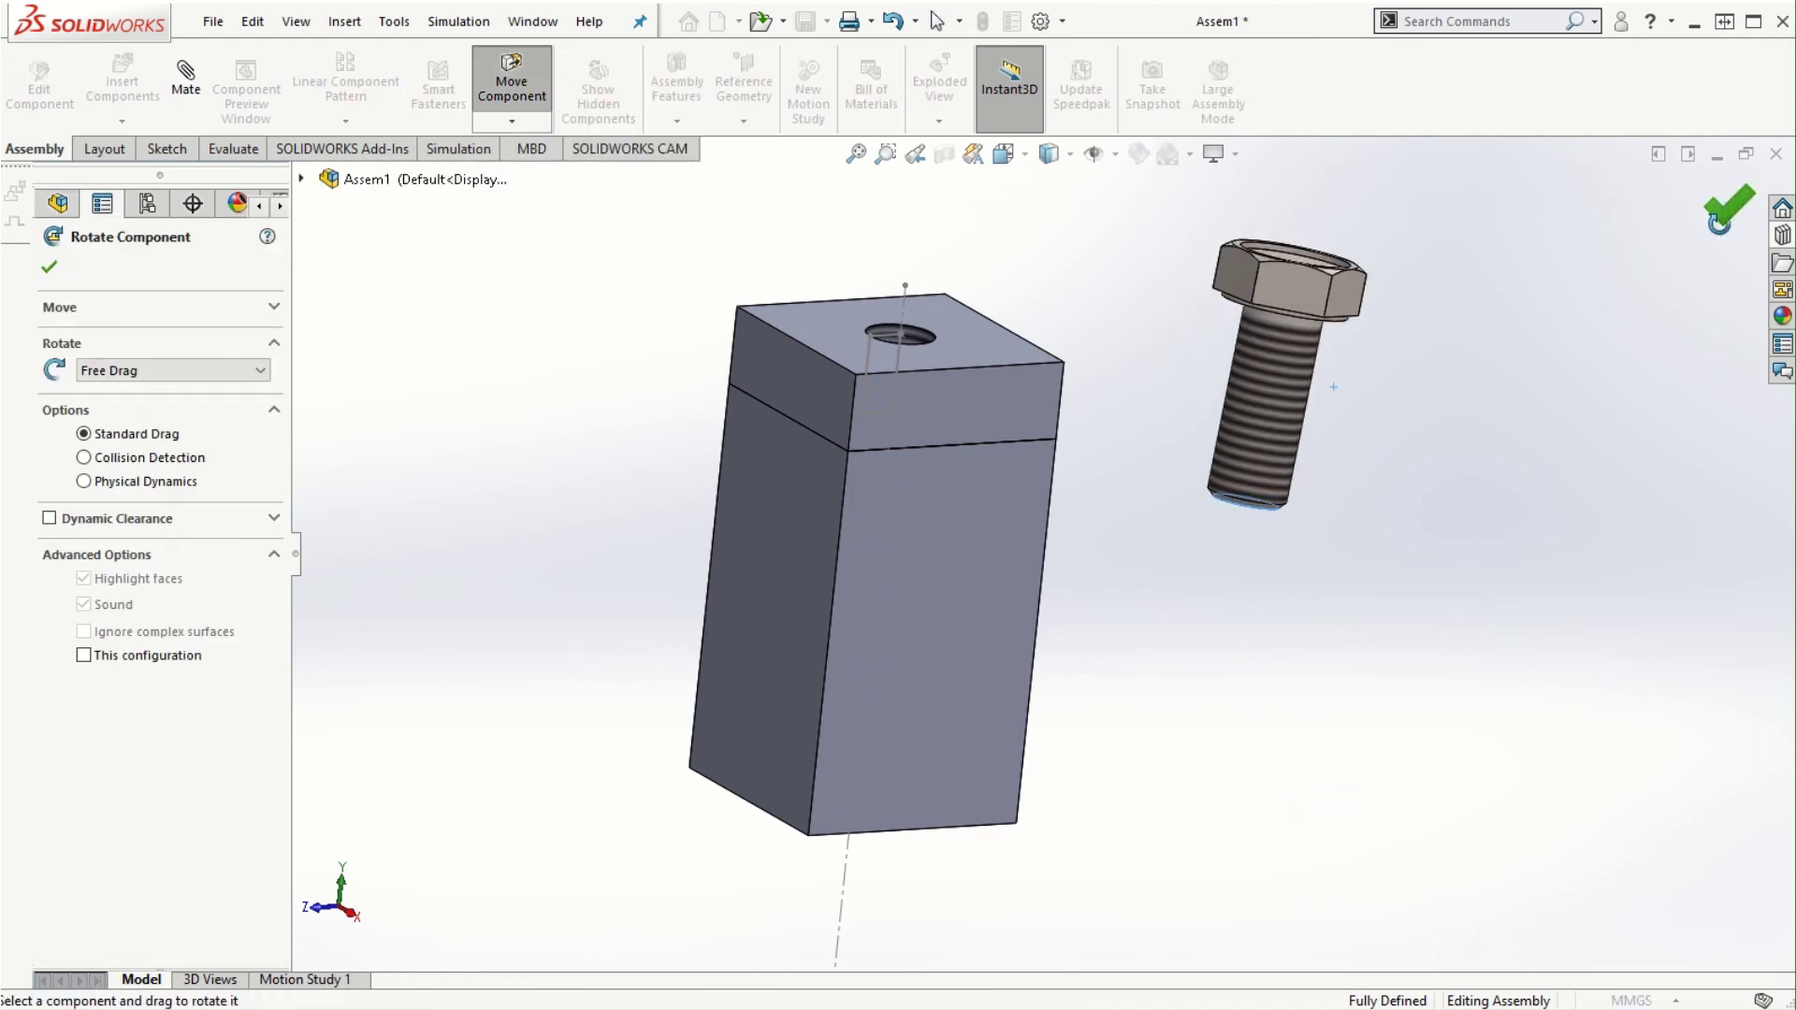
pyautogui.click(1728, 205)
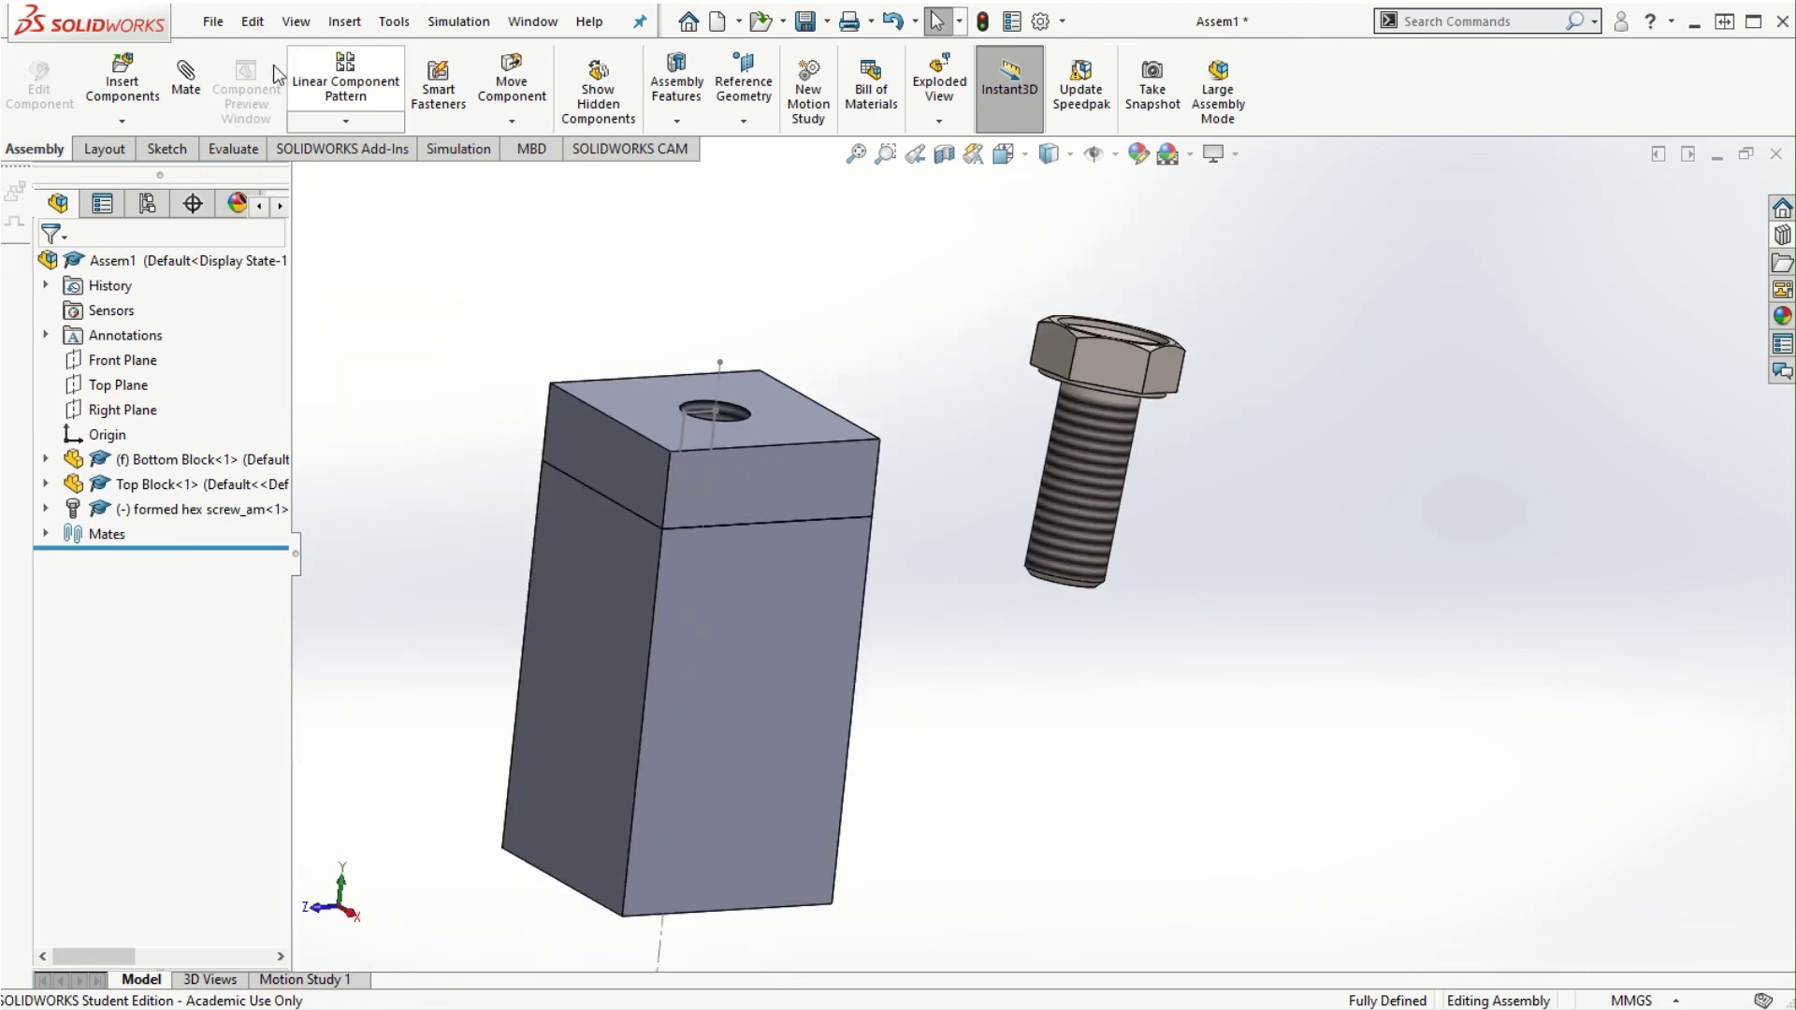
# - Add a concentric mate between the hex screw's threaded shank and the Top Block's hole
pyautogui.click(183, 86)
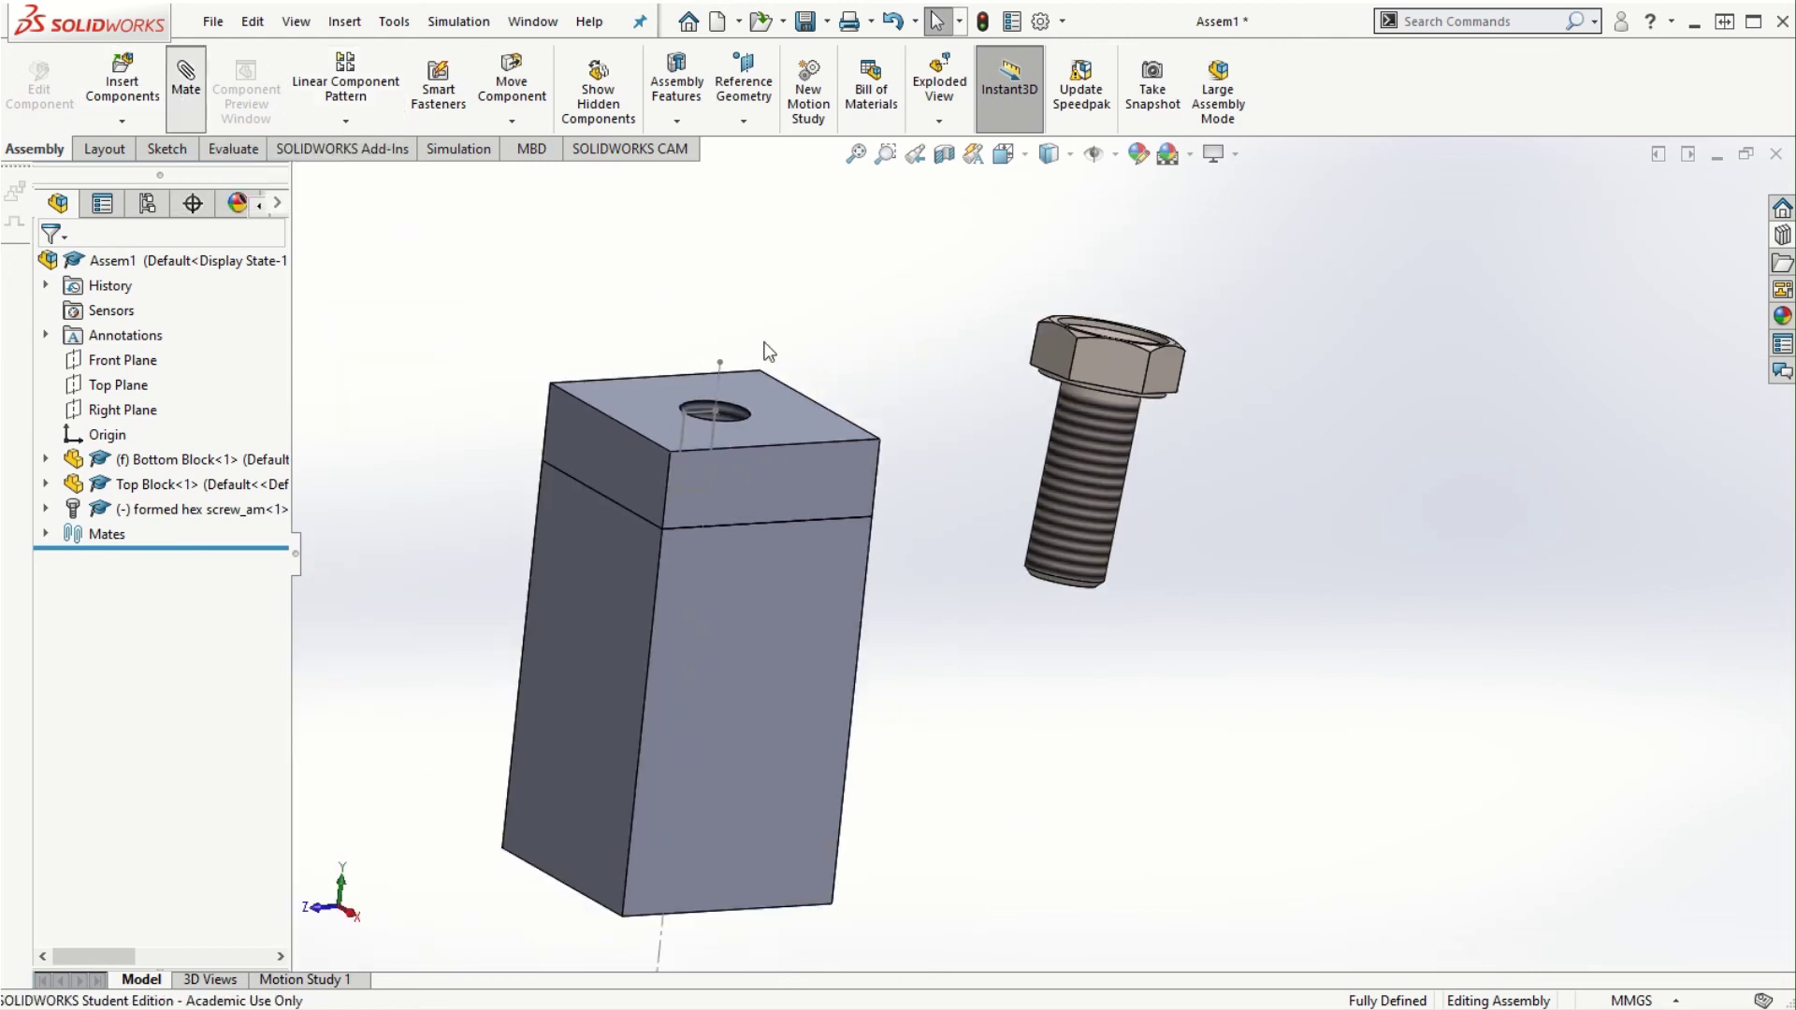
pyautogui.click(1109, 483)
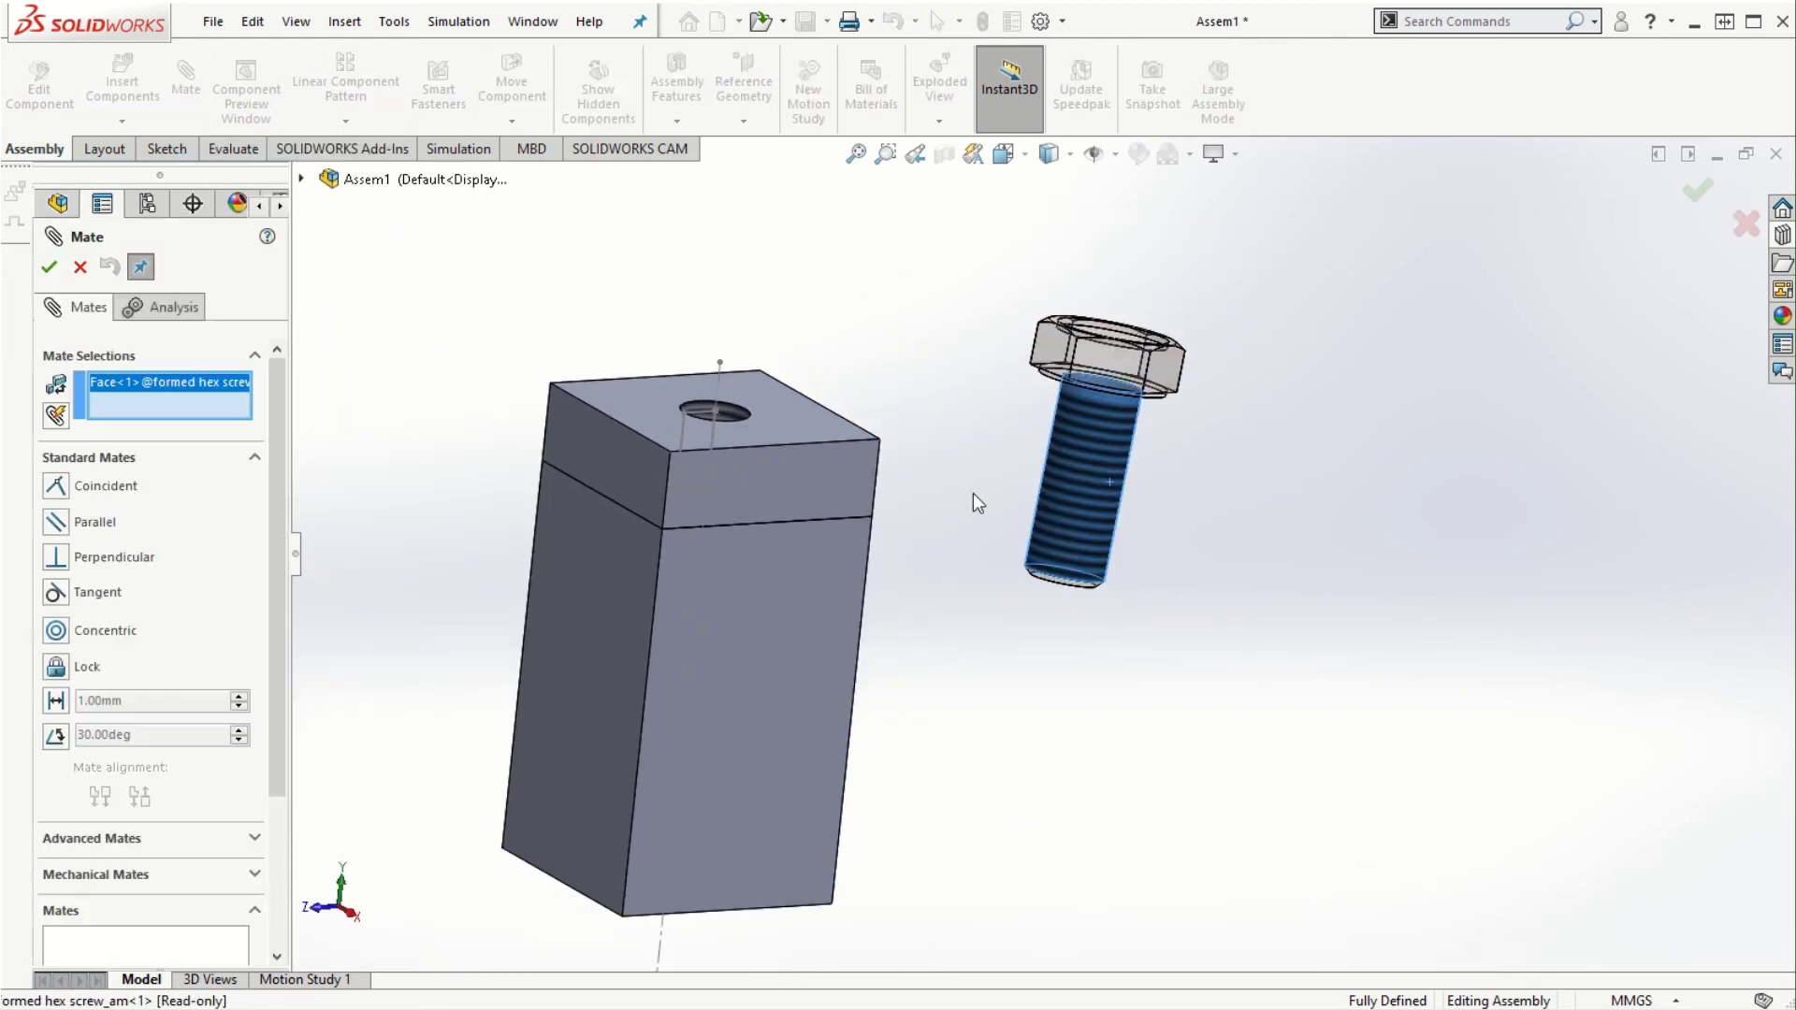
pyautogui.click(727, 412)
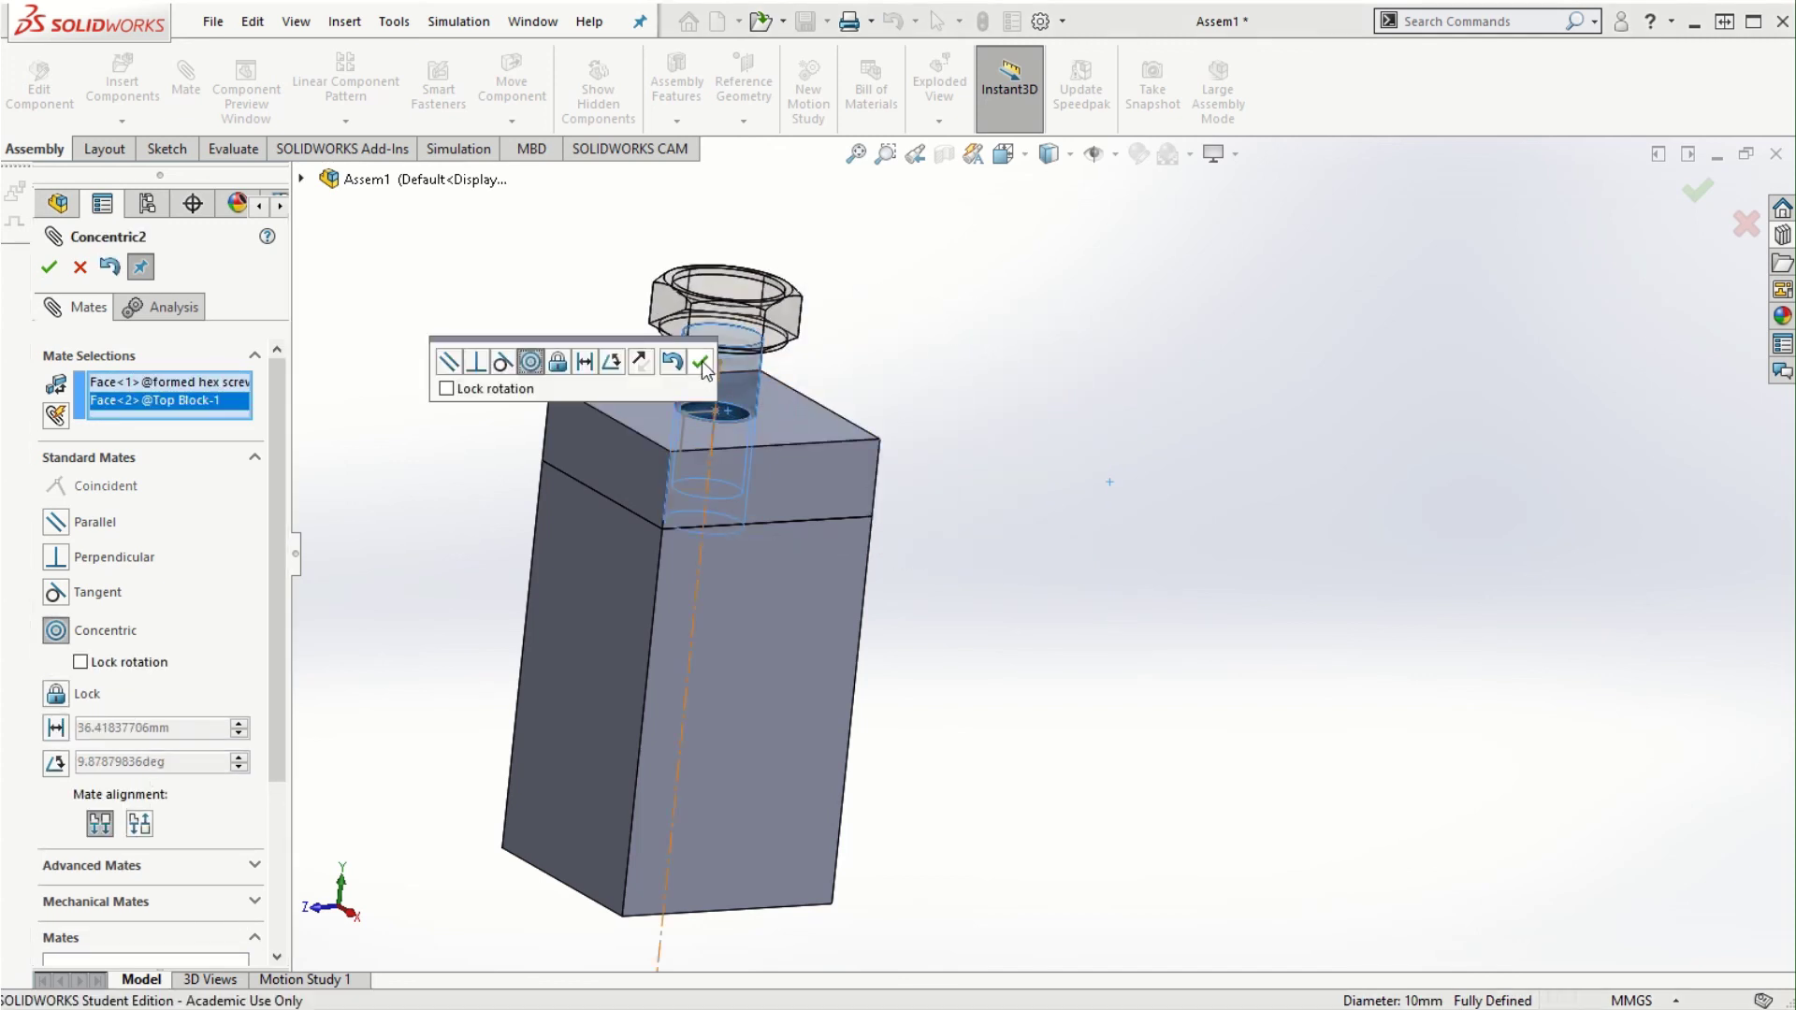
pyautogui.click(699, 361)
# - Make the underside of the screw head coincident with the Top Block's upper face and finish mating
pyautogui.click(819, 416)
pyautogui.moveTo(1142, 554); pyautogui.dragTo(841, 353, button='middle')
pyautogui.scroll(-6, 681, 364)
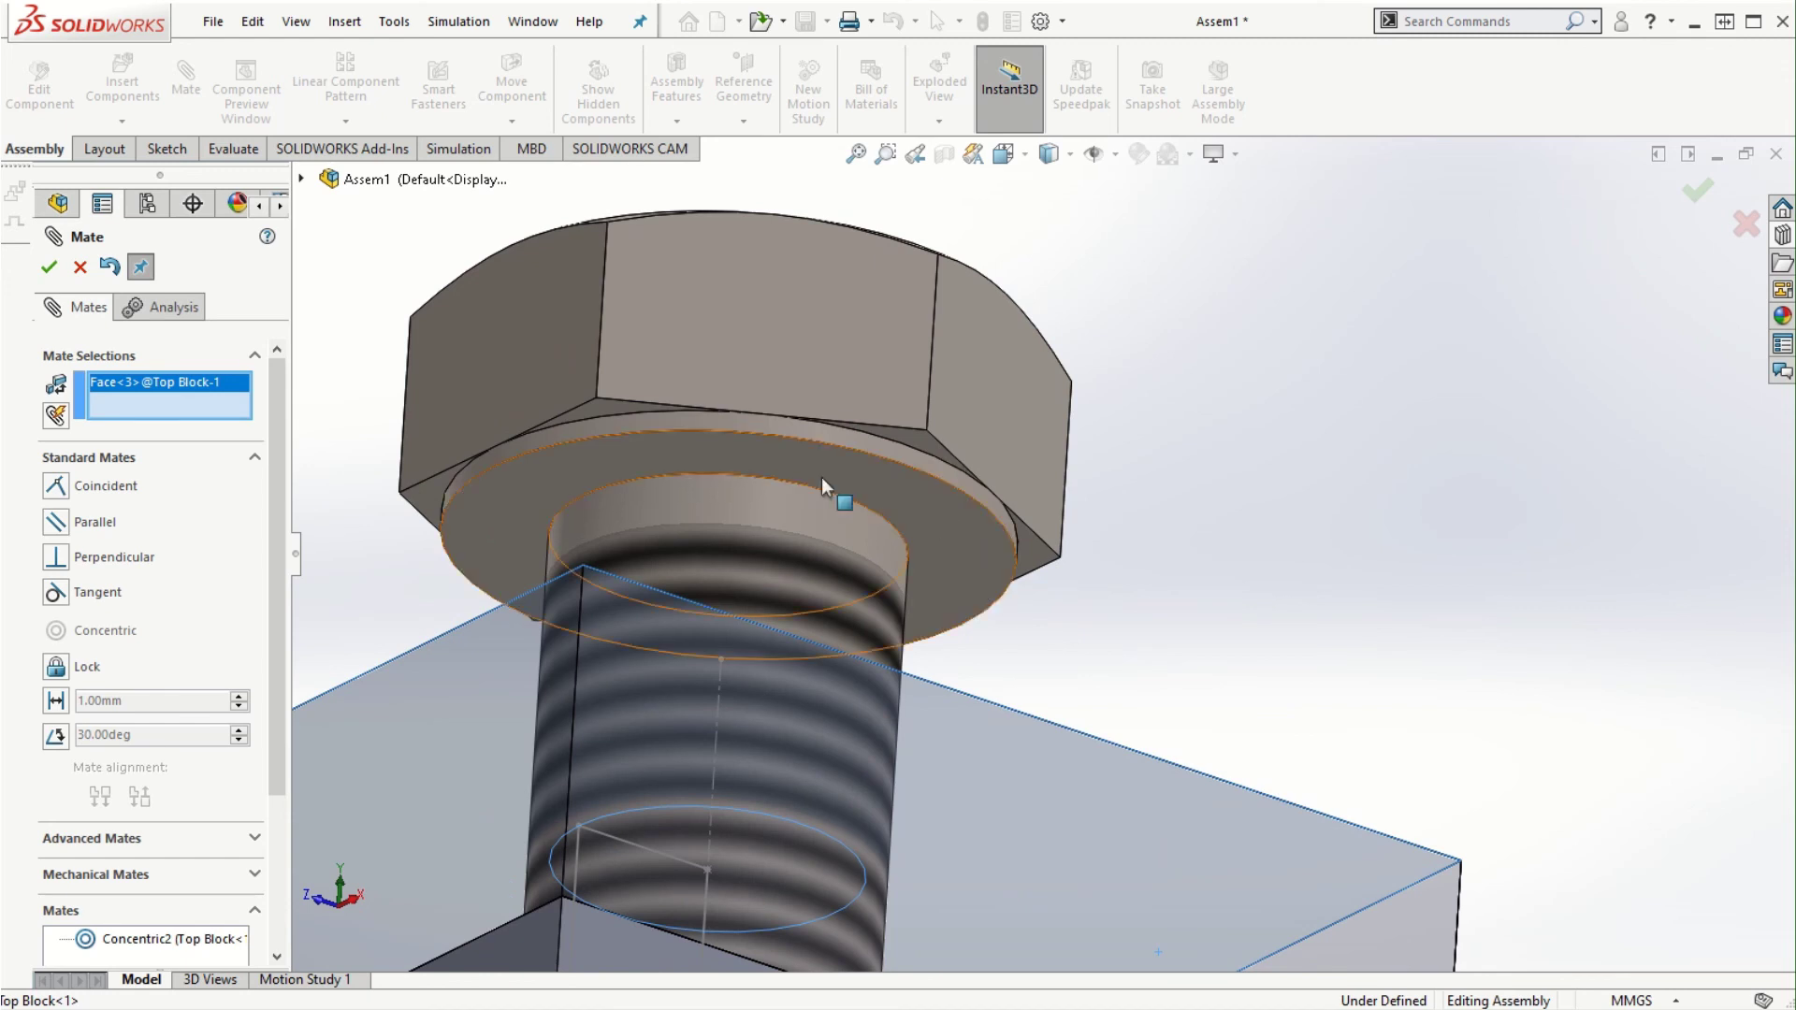
pyautogui.click(940, 522)
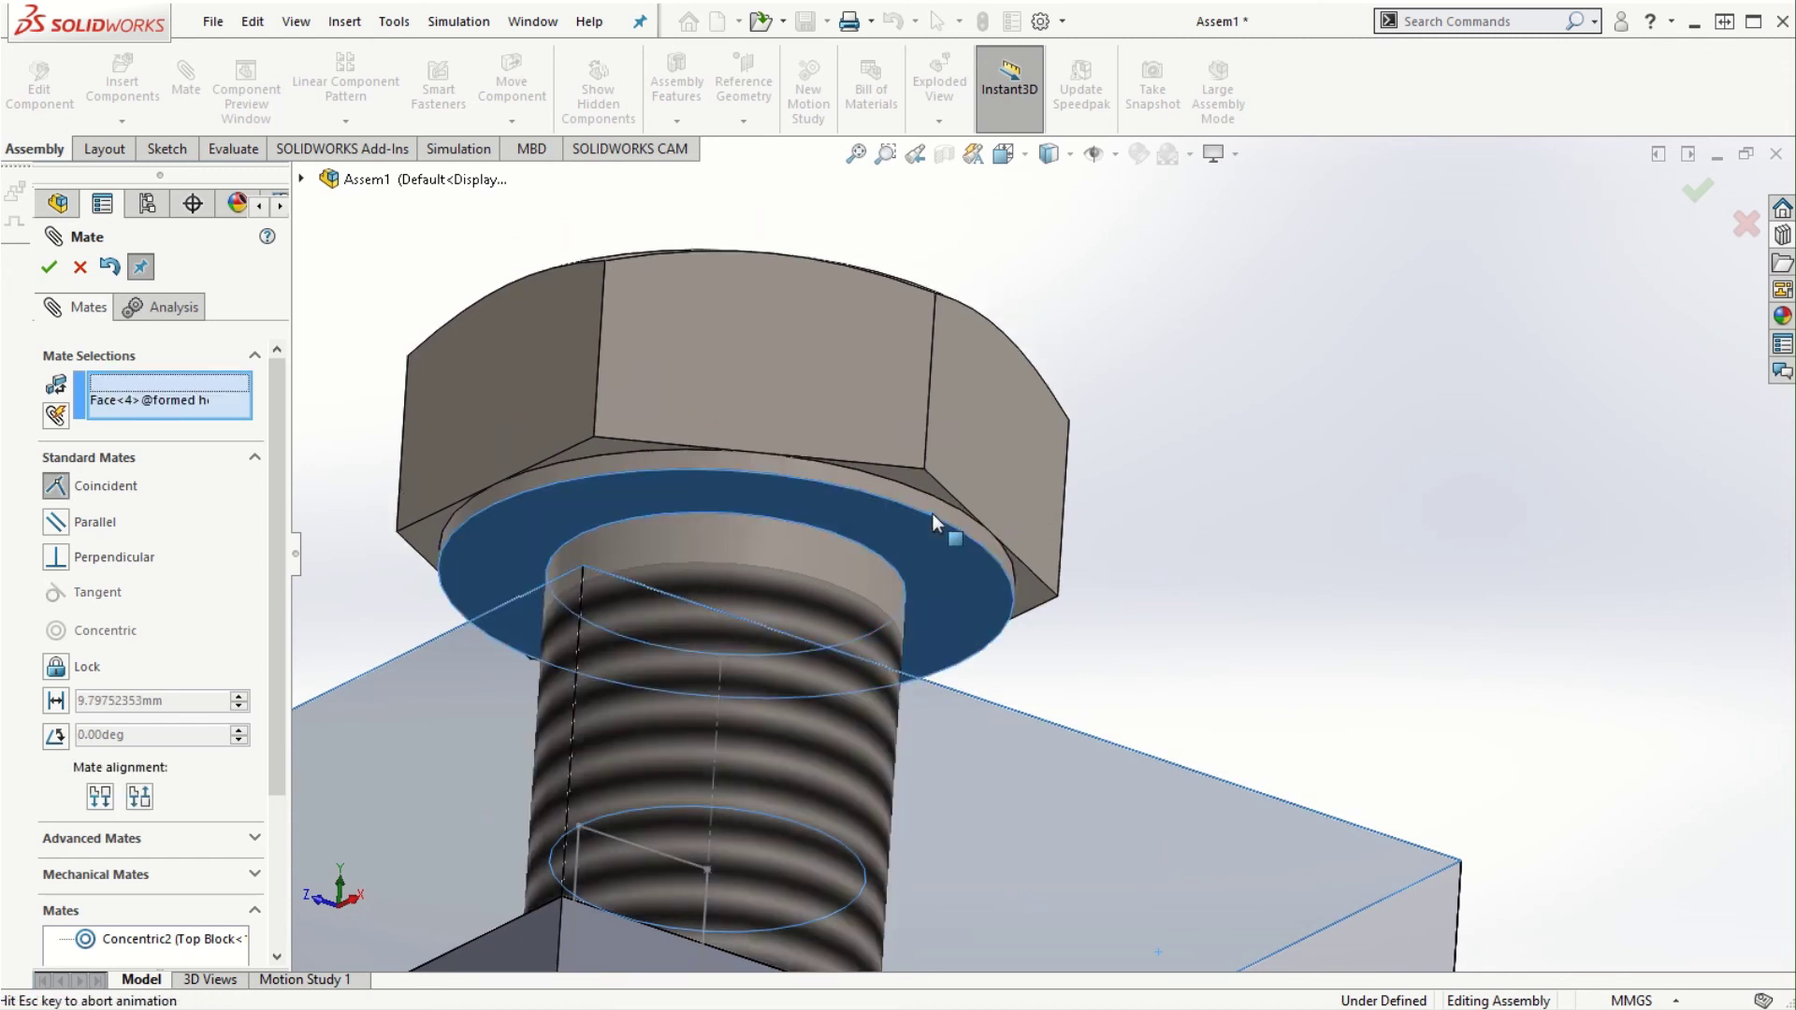
pyautogui.click(1464, 670)
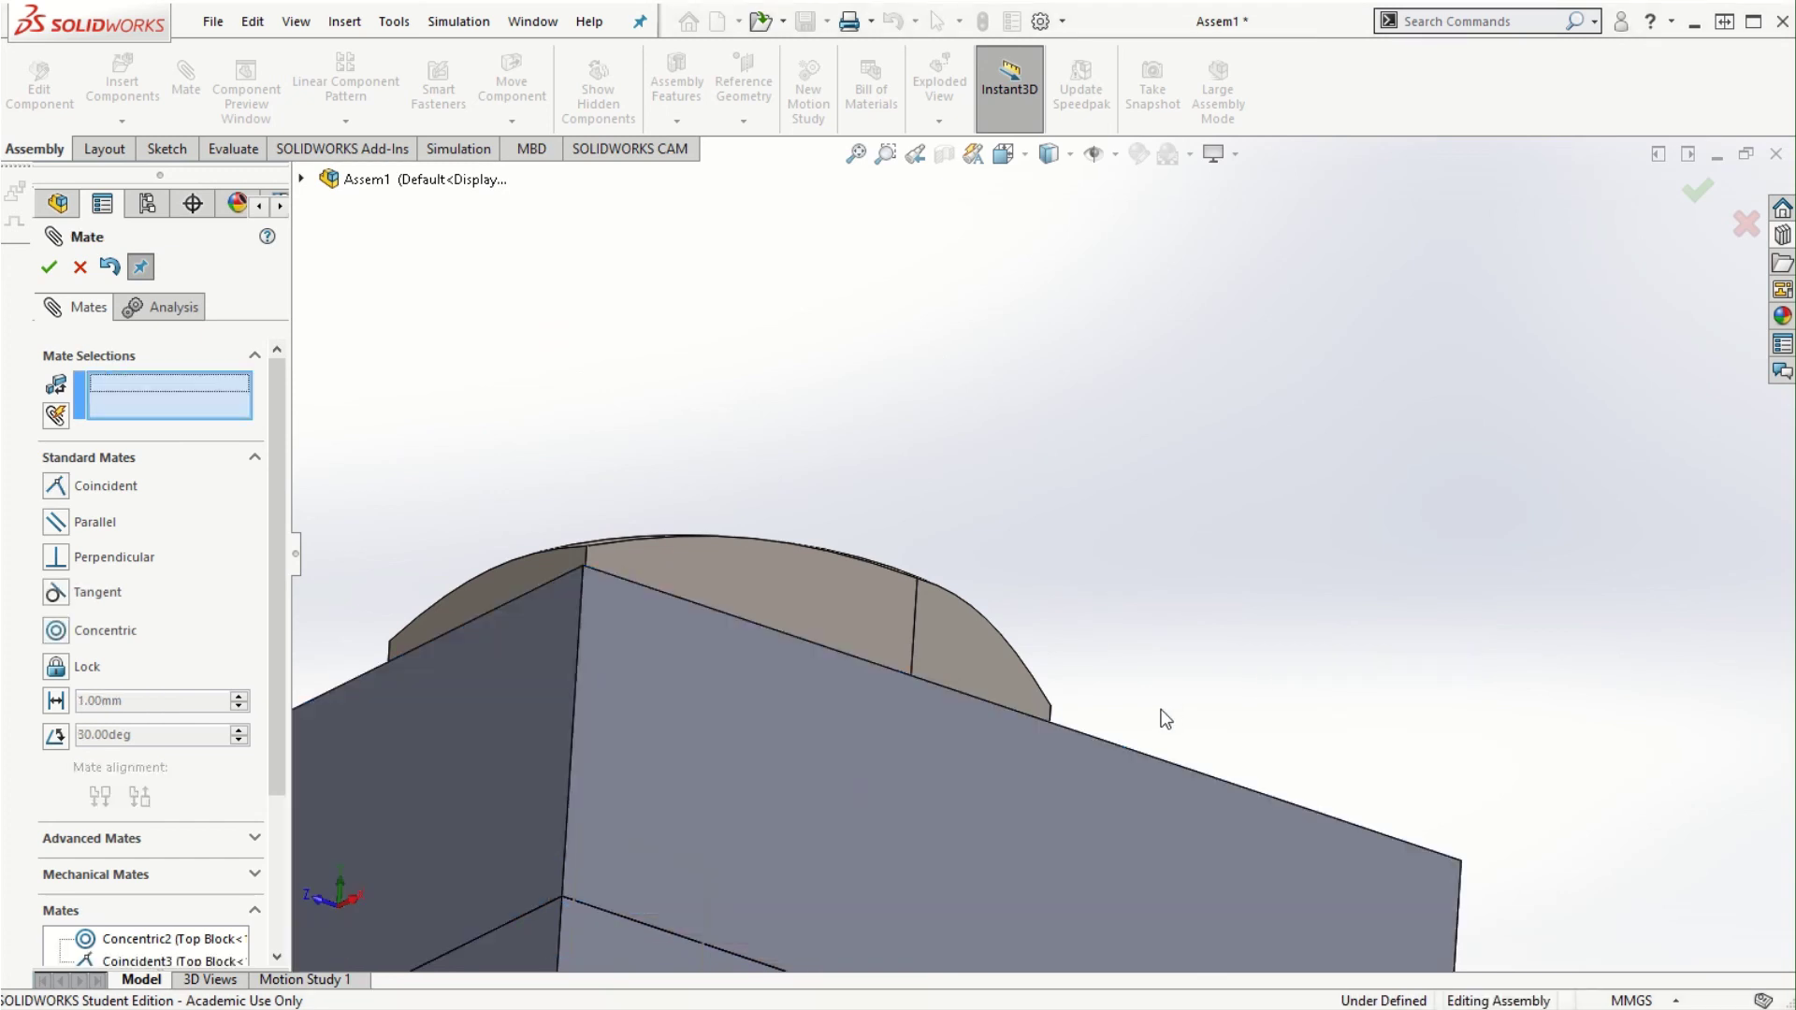
pyautogui.scroll(5, 1152, 722)
pyautogui.click(50, 270)
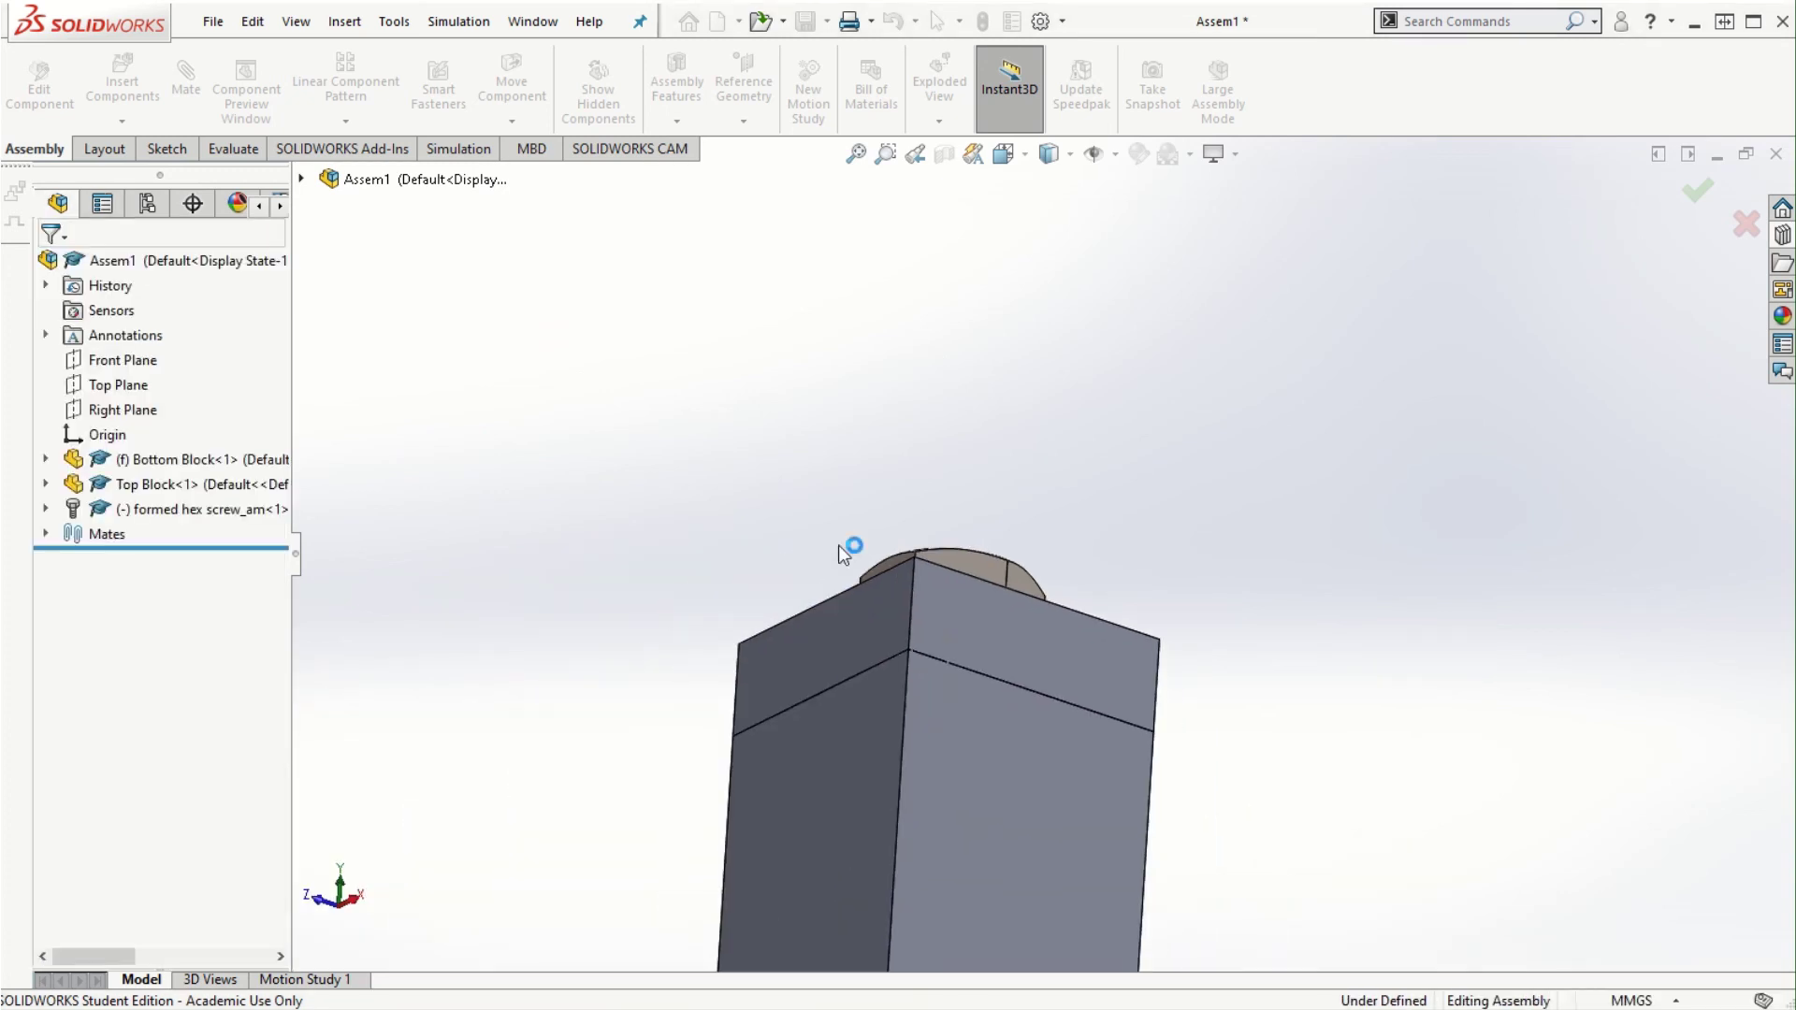
# - Display the assembly with hidden lines visible and examine the screw's depth inside the Bottom Block's tapped hole
pyautogui.moveTo(1090, 718)
pyautogui.mouseDown(button='middle')
pyautogui.moveTo(1141, 599)
pyautogui.moveTo(1159, 774)
pyautogui.moveTo(1075, 702)
pyautogui.mouseUp(button='middle')
pyautogui.scroll(5, 1029, 632)
pyautogui.moveTo(1315, 537); pyautogui.dragTo(1403, 477, button='middle')
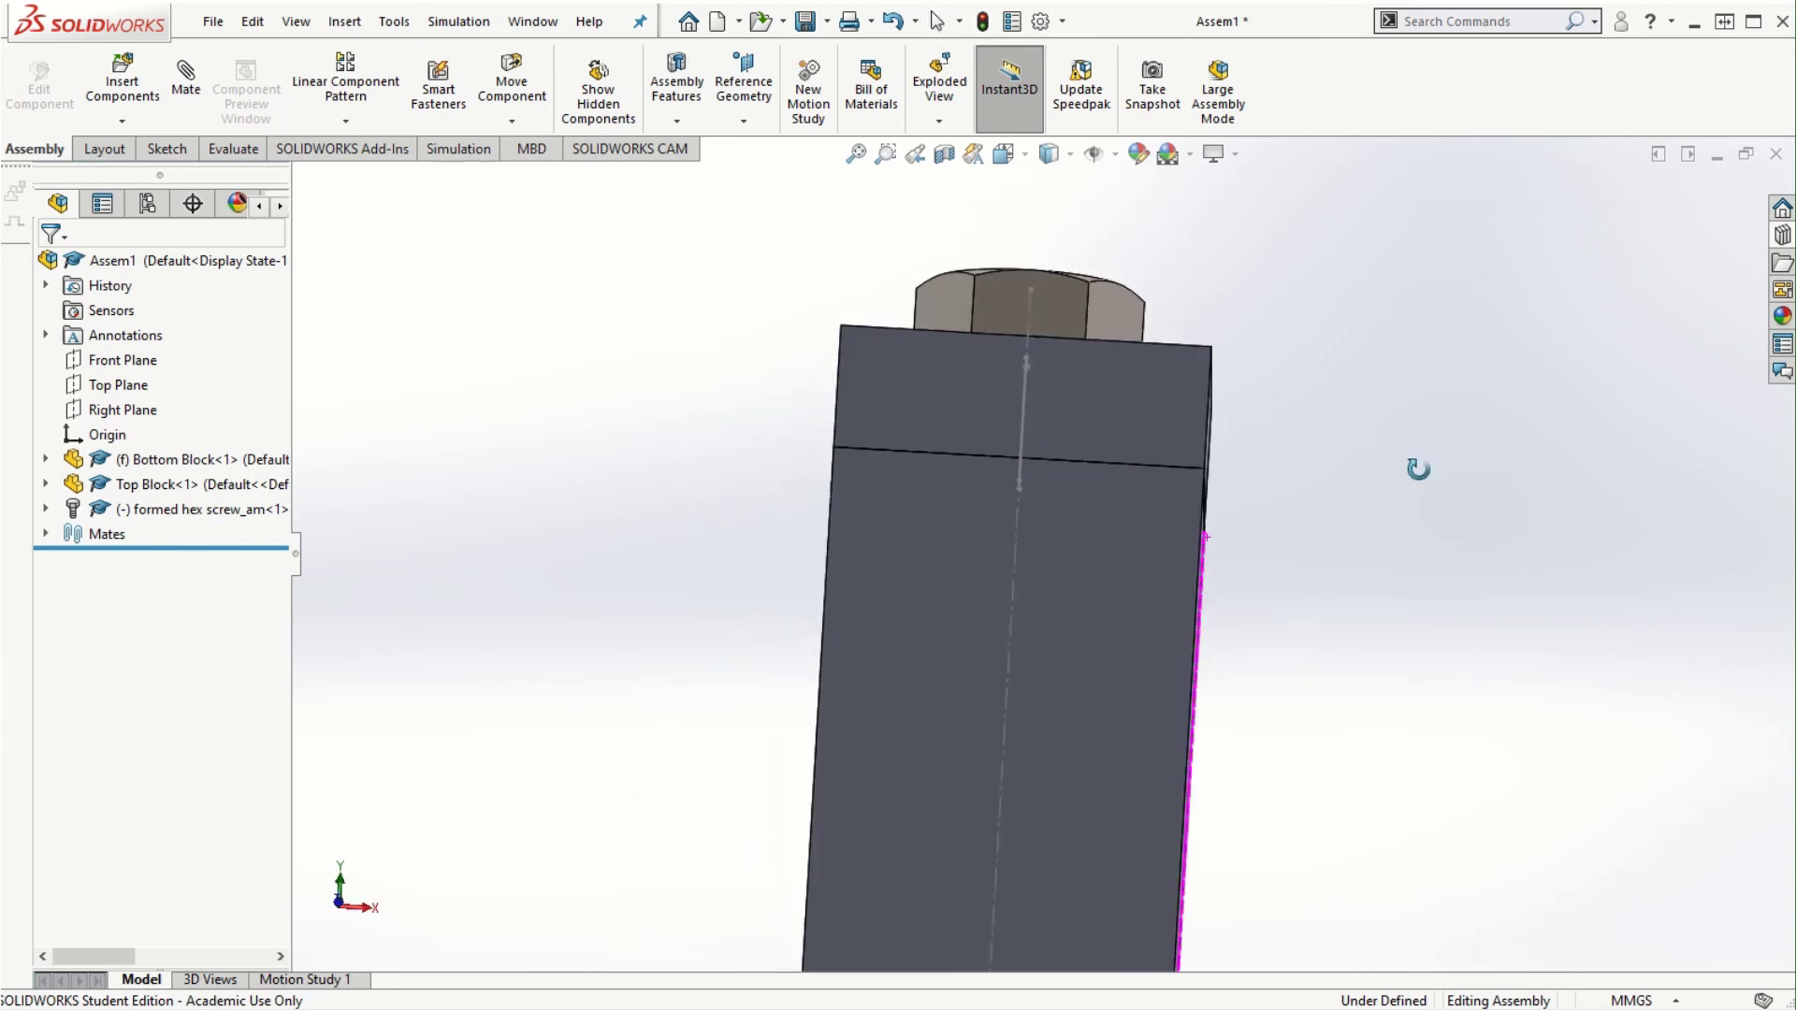
pyautogui.scroll(-5, 1375, 510)
pyautogui.moveTo(1341, 542); pyautogui.dragTo(1320, 547, button='middle')
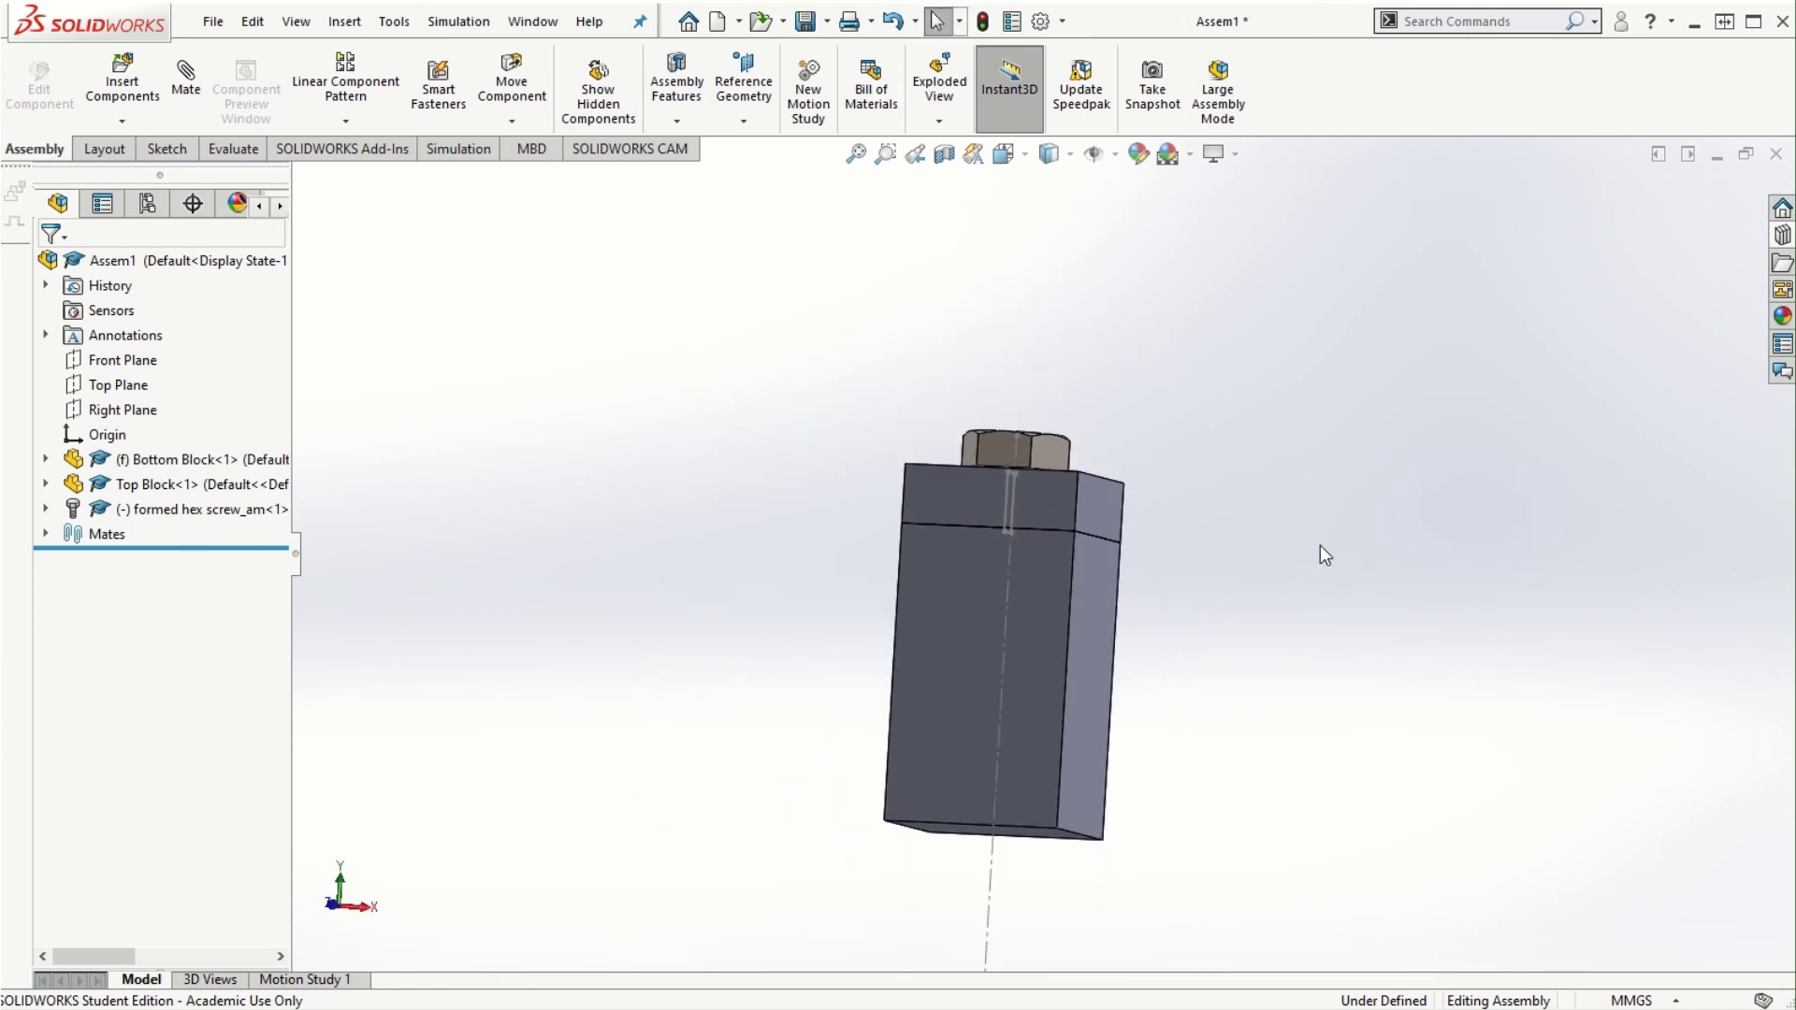
pyautogui.click(1069, 154)
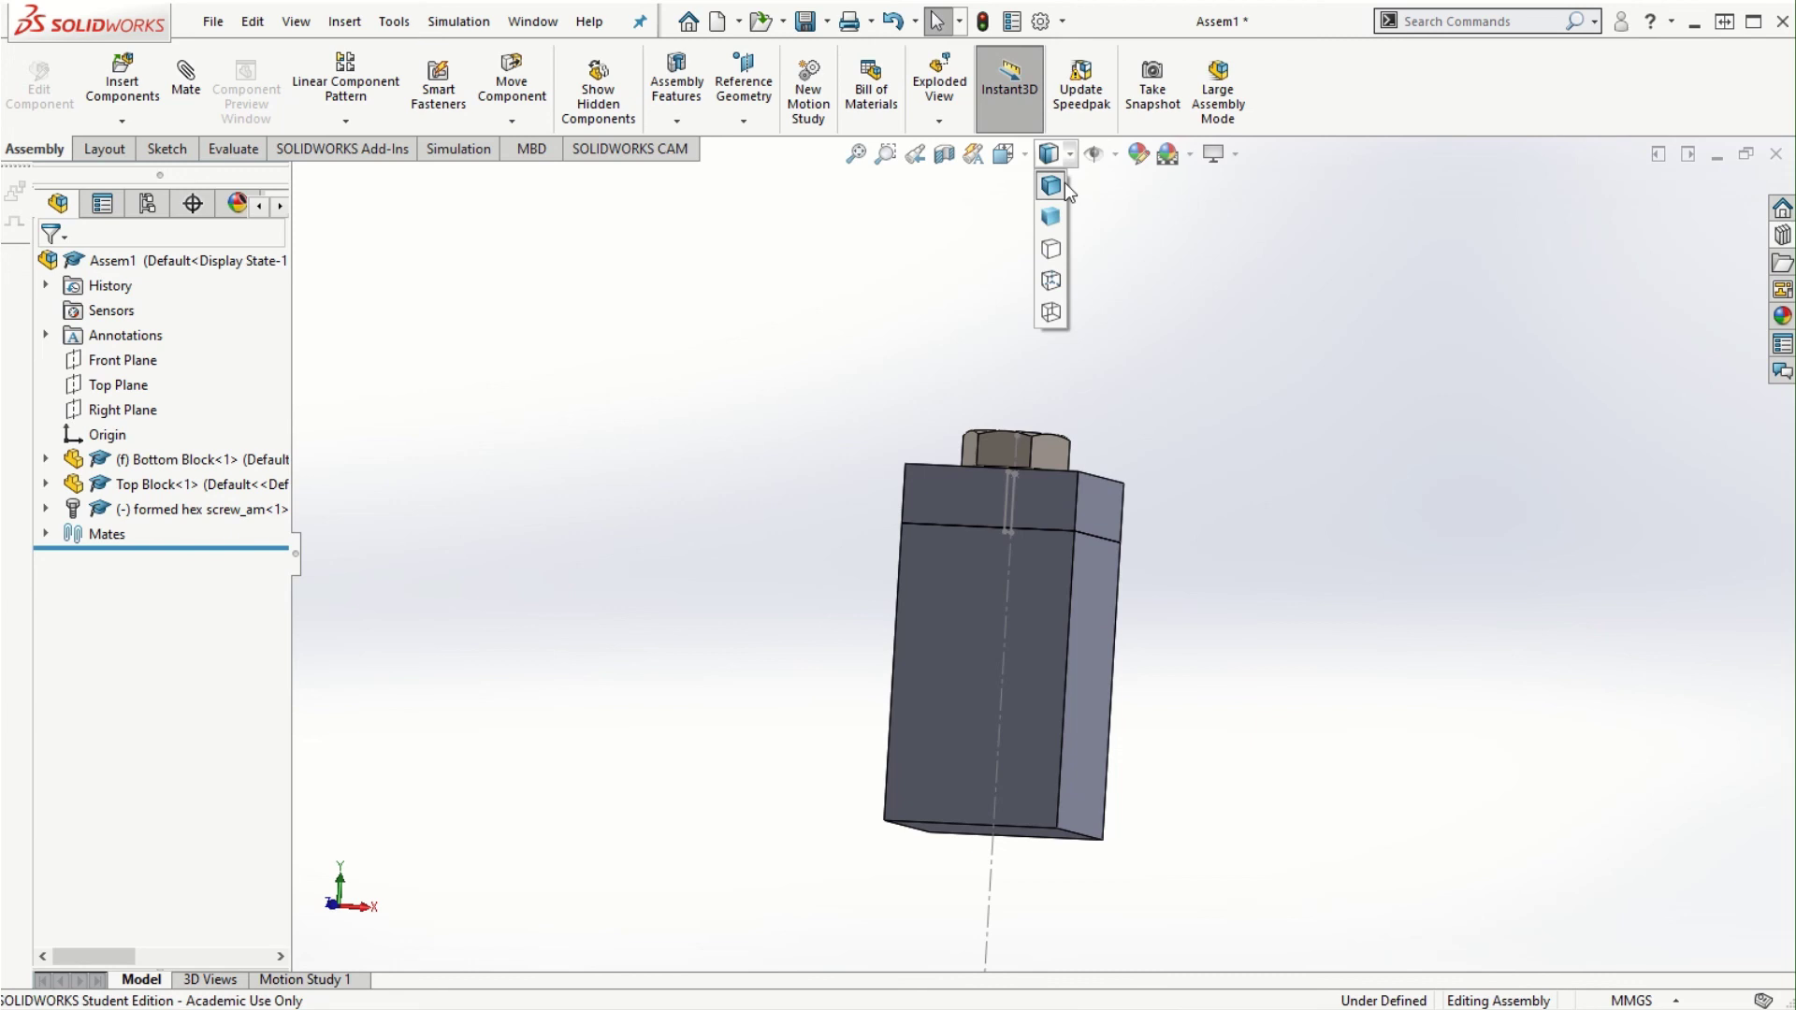
pyautogui.click(1051, 281)
pyautogui.moveTo(1239, 582); pyautogui.dragTo(1262, 601, button='middle')
pyautogui.scroll(5, 1103, 623)
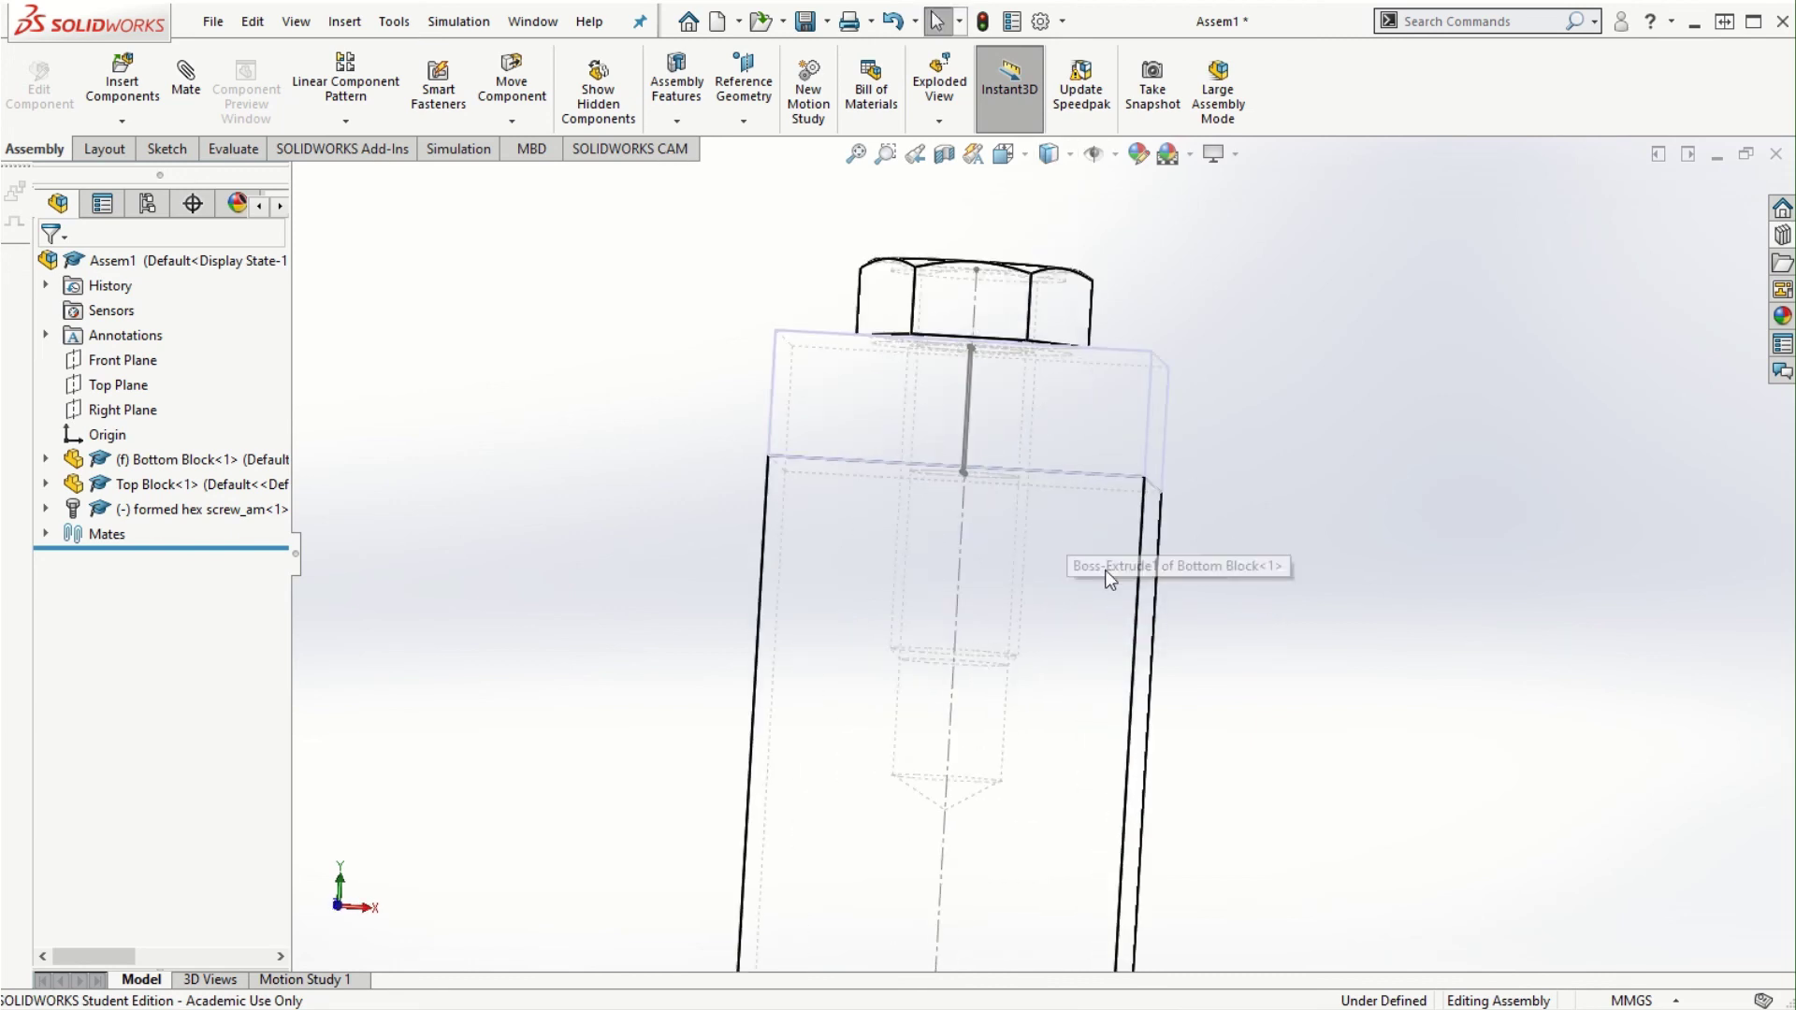
pyautogui.scroll(5, 1061, 692)
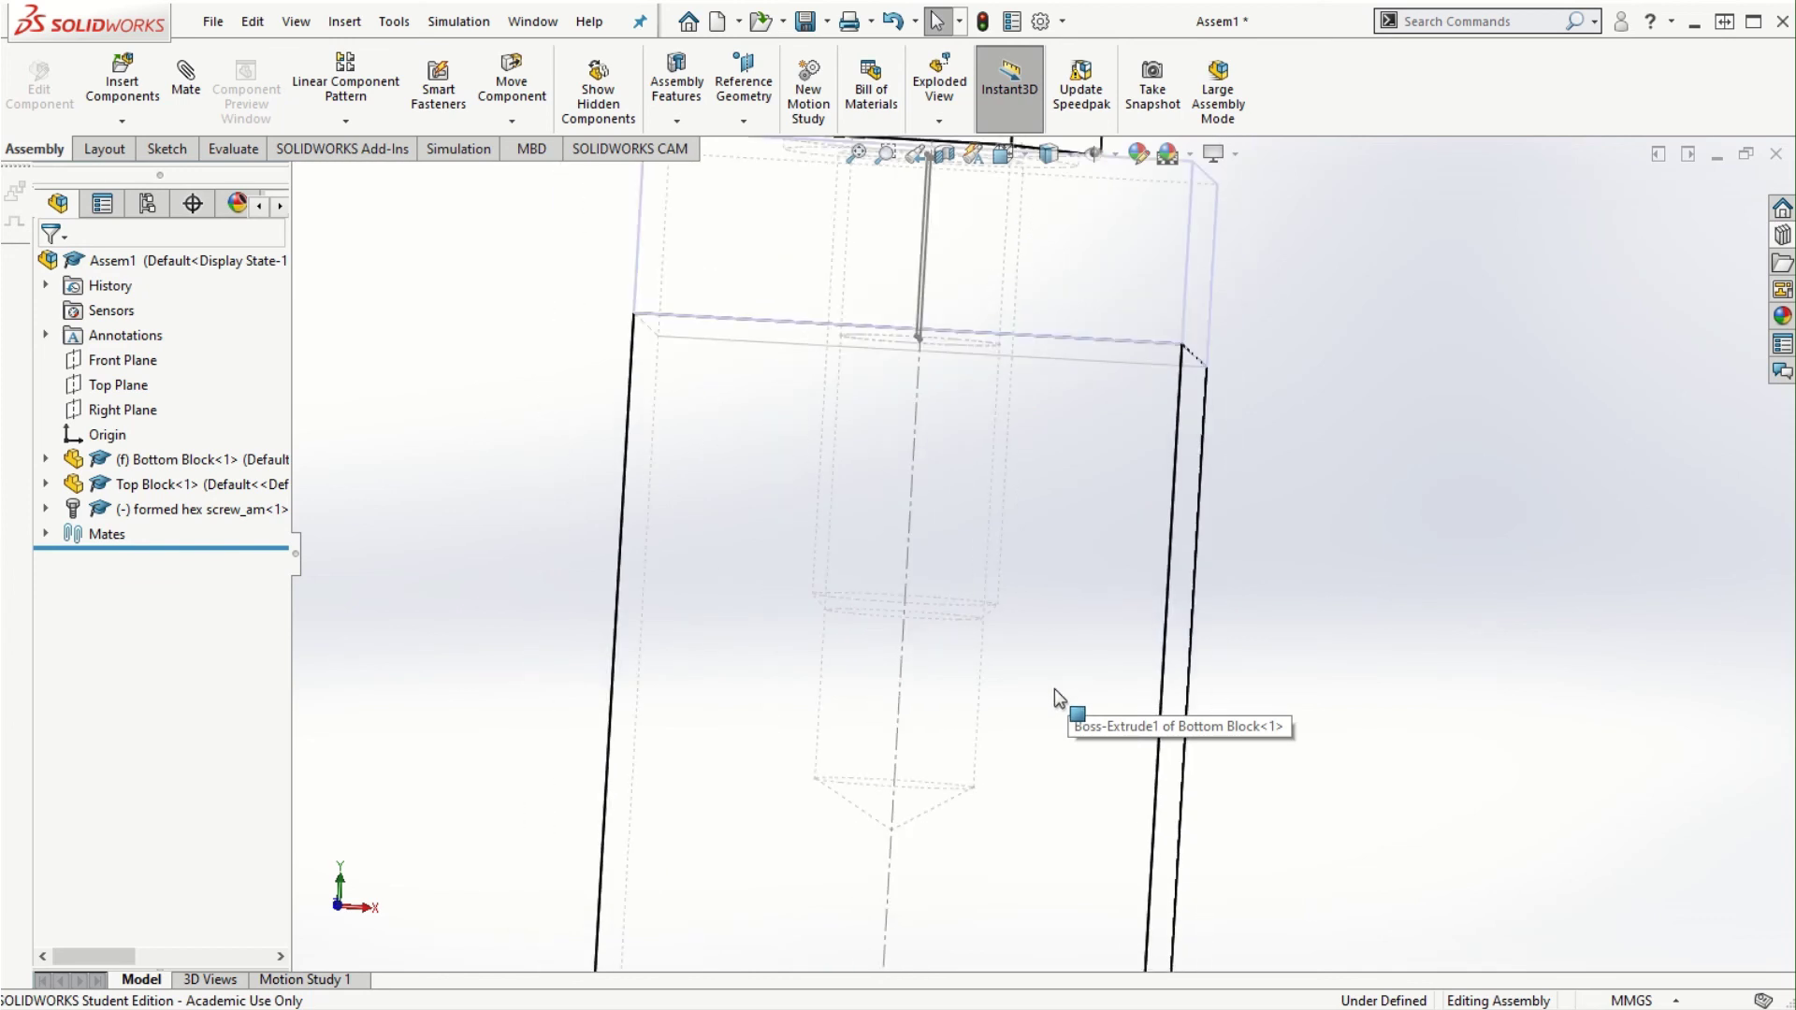
pyautogui.scroll(-4, 1053, 689)
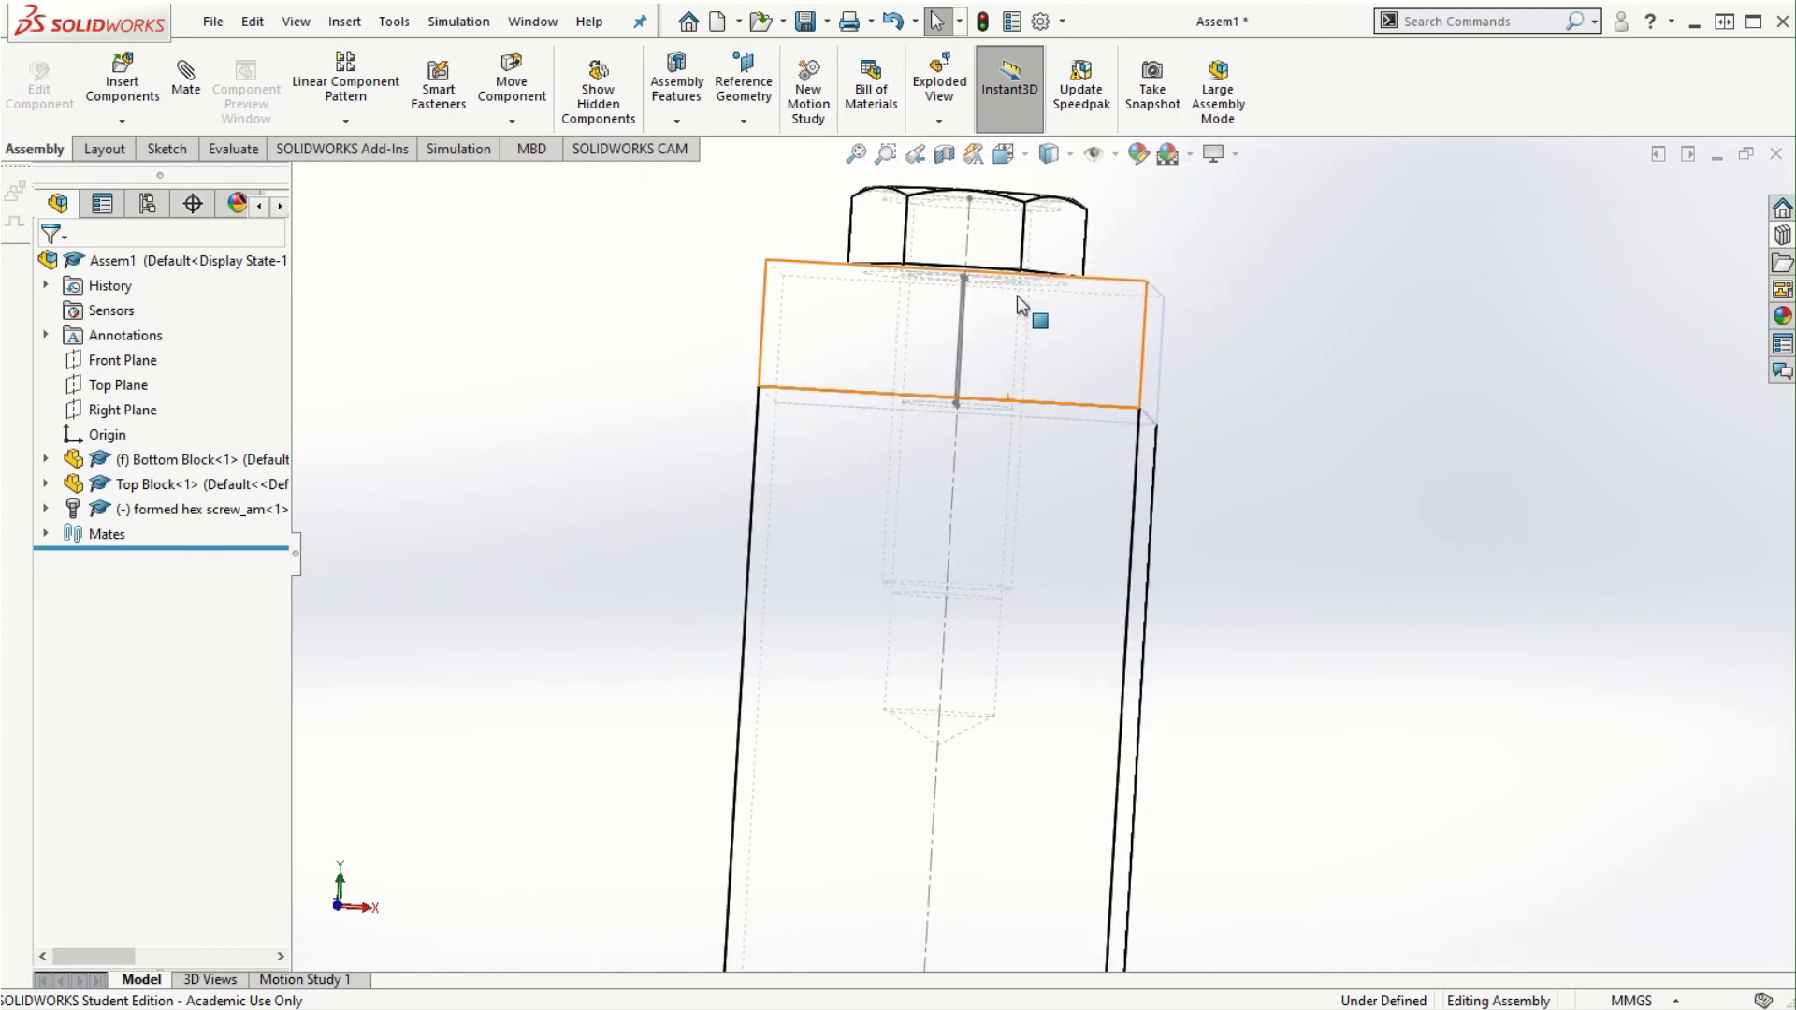